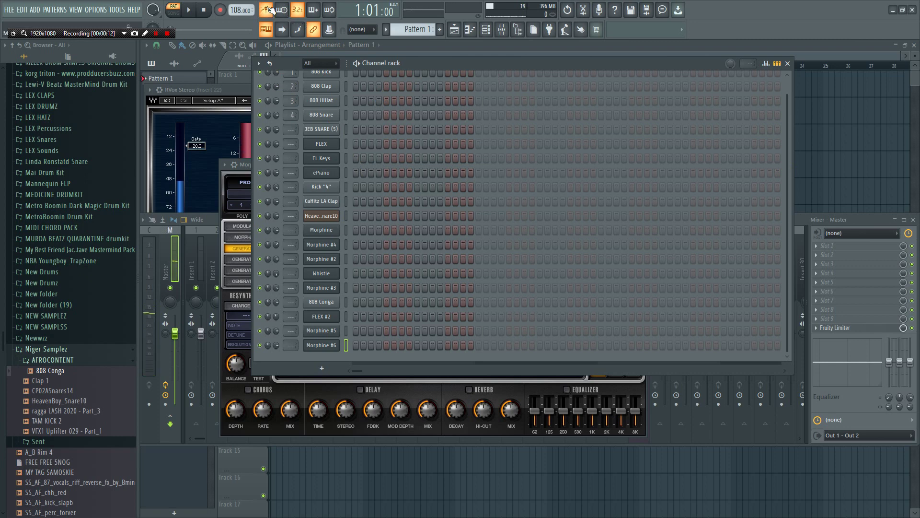
- Open the FL Keys piano roll and enter a three-beat C#5 note from bar 1, followed by a three-beat A4 note
{"action": "right_click", "coordinate": [325, 153]}
{"action": "left_click", "coordinate": [362, 162]}
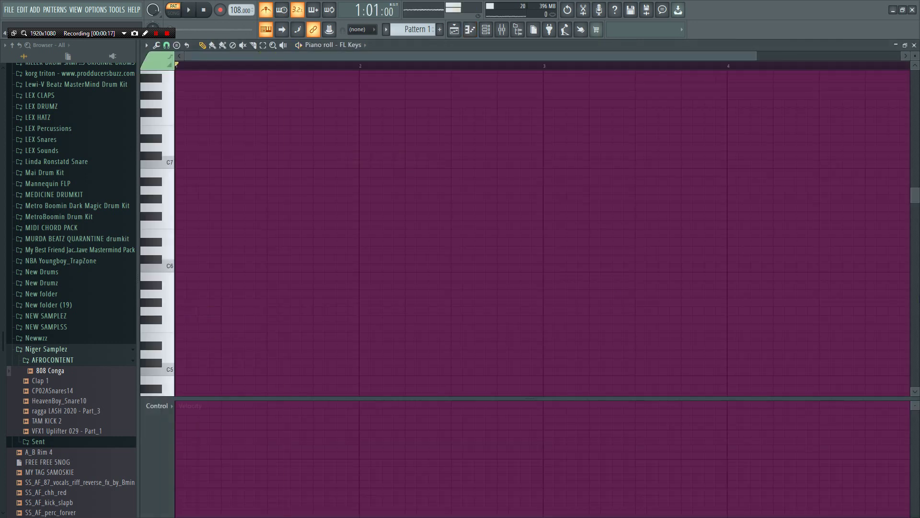
{"action": "scroll", "coordinate": [915, 204], "scroll_direction": "down", "scroll_amount": 3}
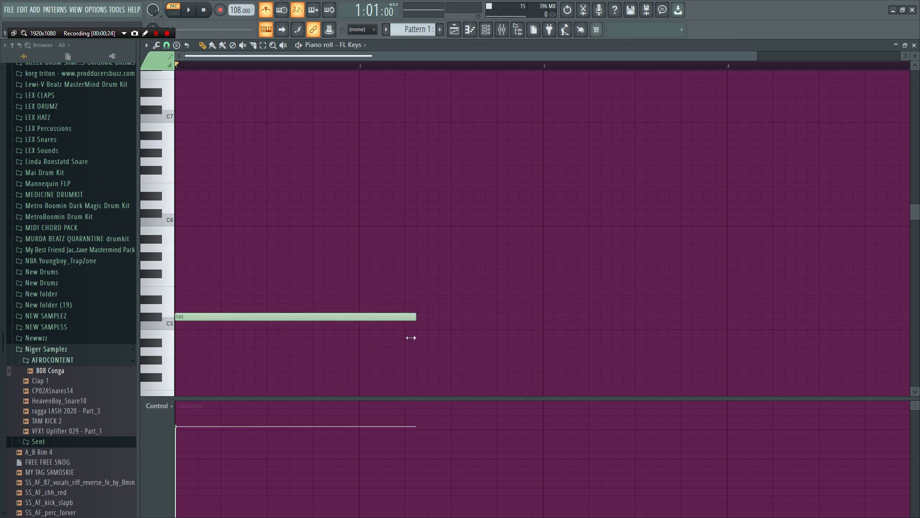
{"action": "key", "text": "space"}
{"action": "left_click_drag", "start_coordinate": [411, 337], "coordinate": [318, 351]}
{"action": "key", "text": "space"}
{"action": "left_click", "coordinate": [315, 345]}
{"action": "key", "text": "space"}
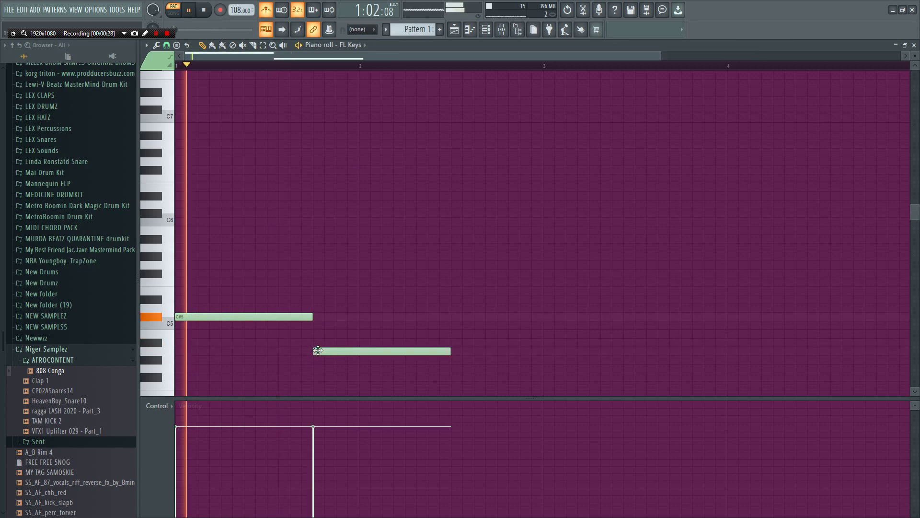
- Shorten the C#5 note to 2.5 beats and follow it with a G#4 up to bar 2 and a three-beat A4
{"action": "key", "text": "space"}
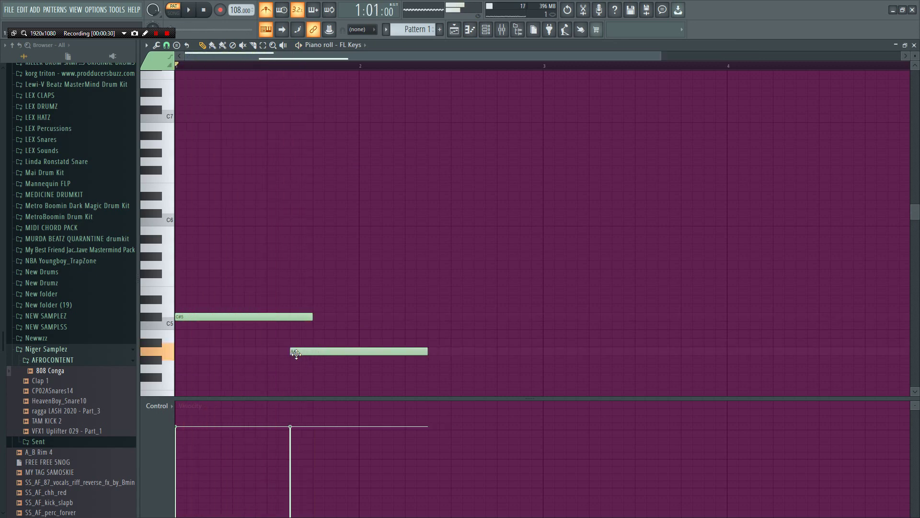
{"action": "left_click_drag", "start_coordinate": [314, 317], "coordinate": [290, 317]}
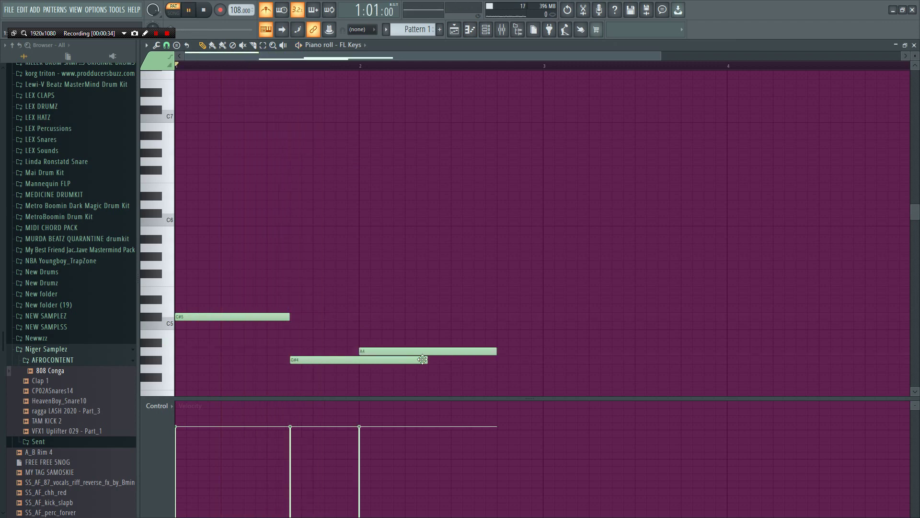
{"action": "left_click_drag", "start_coordinate": [423, 359], "coordinate": [364, 363]}
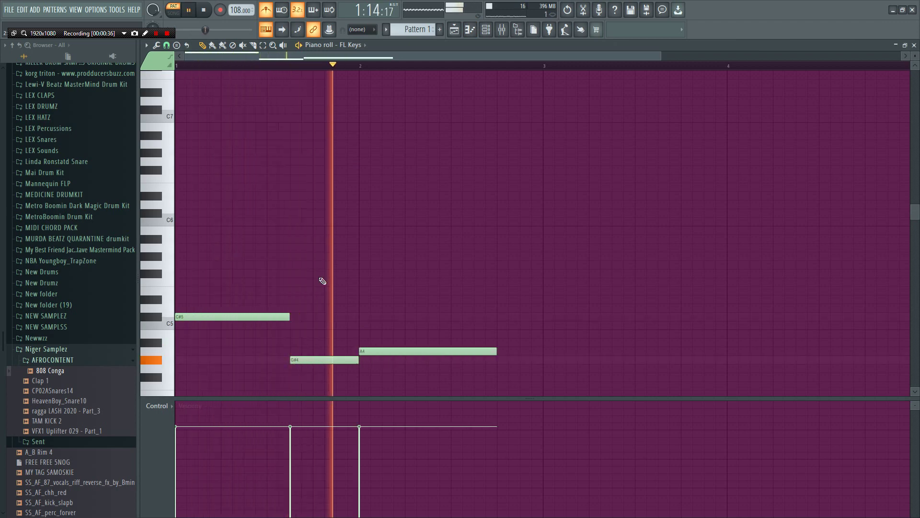
- Set the tempo to 105 BPM and finish the root line with a one-beat B4 note ending at bar 3
{"action": "scroll", "coordinate": [231, 11], "scroll_direction": "down", "scroll_amount": 9}
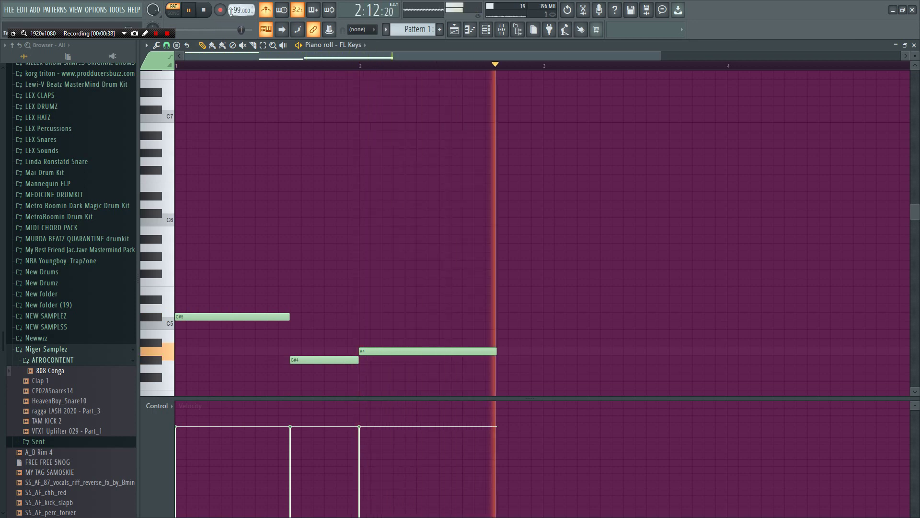
{"action": "scroll", "coordinate": [231, 11], "scroll_direction": "up", "scroll_amount": 6}
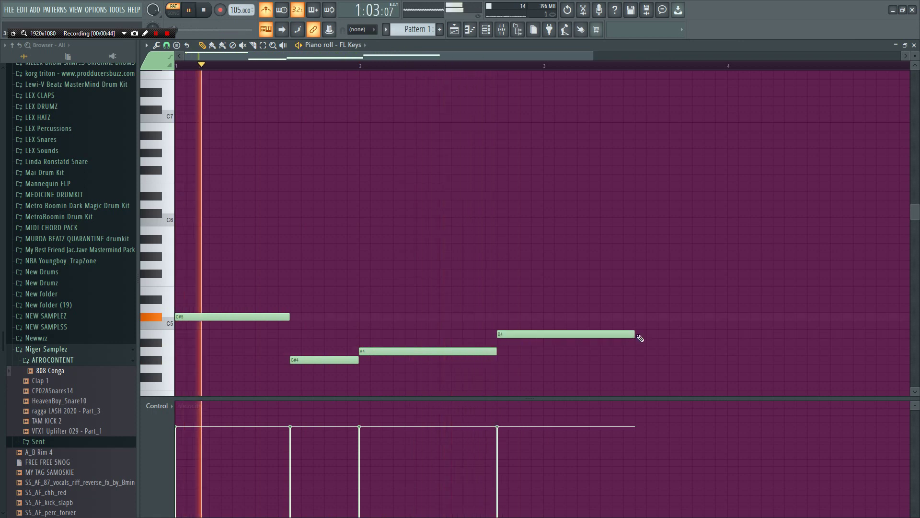
{"action": "left_click_drag", "start_coordinate": [637, 334], "coordinate": [547, 338]}
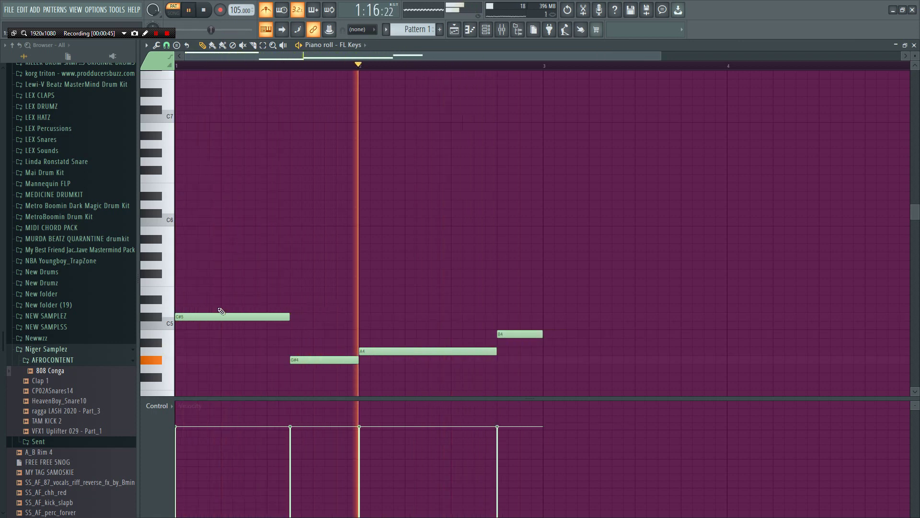
- Build the first two chords by stacking E5 and G#5 above C#5, and B4 and D#5 above G#4
{"action": "key", "text": "space"}
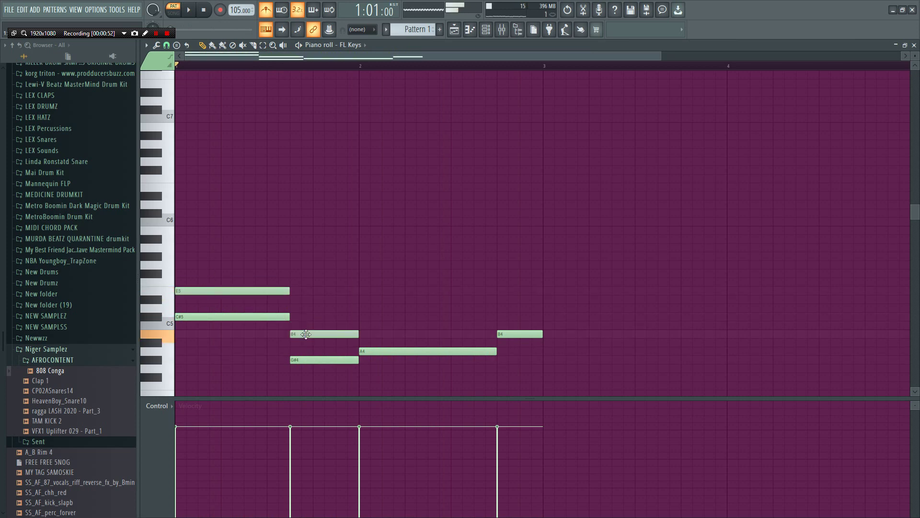
{"action": "key", "text": "space"}
{"action": "left_click_drag", "start_coordinate": [233, 273], "coordinate": [232, 256]}
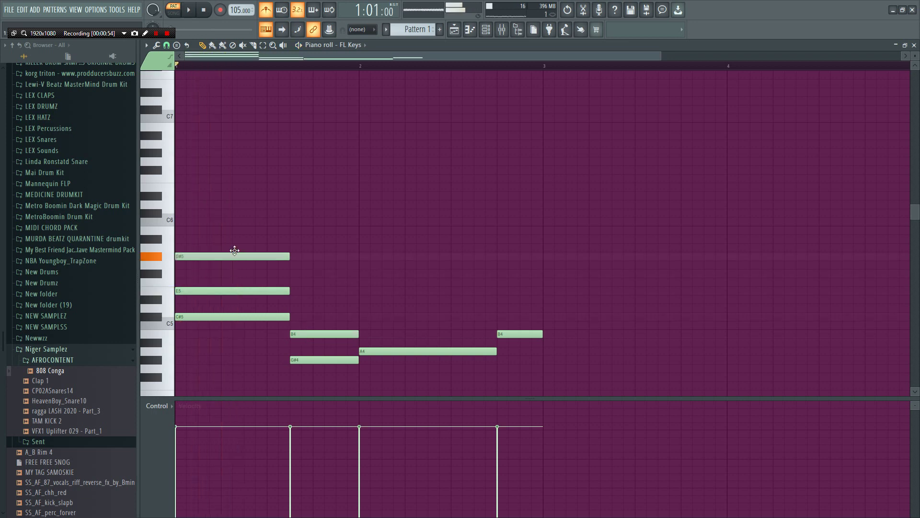
{"action": "left_click", "coordinate": [322, 299]}
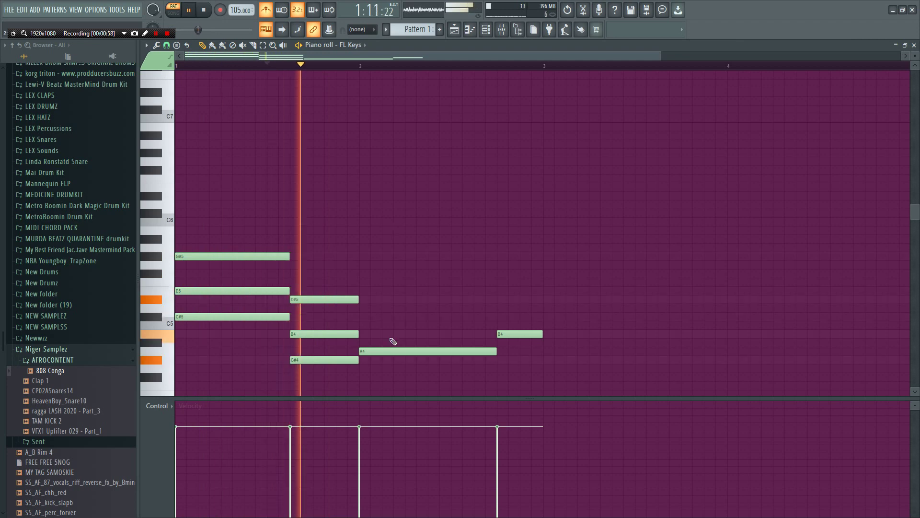
- Complete the last two chords with C#5 and E5 above A4, and D#5 and F#5 above B4
{"action": "left_click", "coordinate": [381, 308]}
{"action": "left_click_drag", "start_coordinate": [381, 319], "coordinate": [381, 319]}
{"action": "key", "text": "space"}
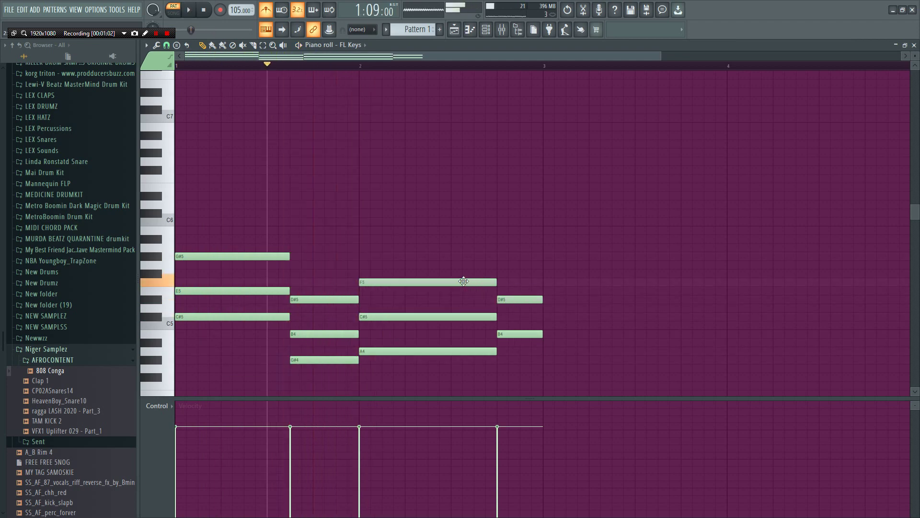
{"action": "left_click_drag", "start_coordinate": [463, 281], "coordinate": [463, 290]}
{"action": "key", "text": "space"}
{"action": "left_click", "coordinate": [505, 273]}
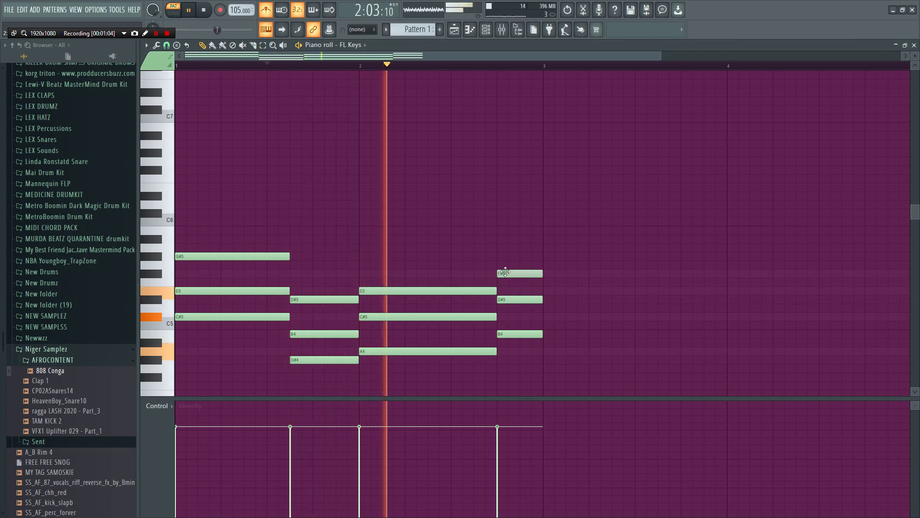
- Copy the FL Keys chord notes into the ePiano channel and play the pattern
{"action": "left_click", "coordinate": [486, 31]}
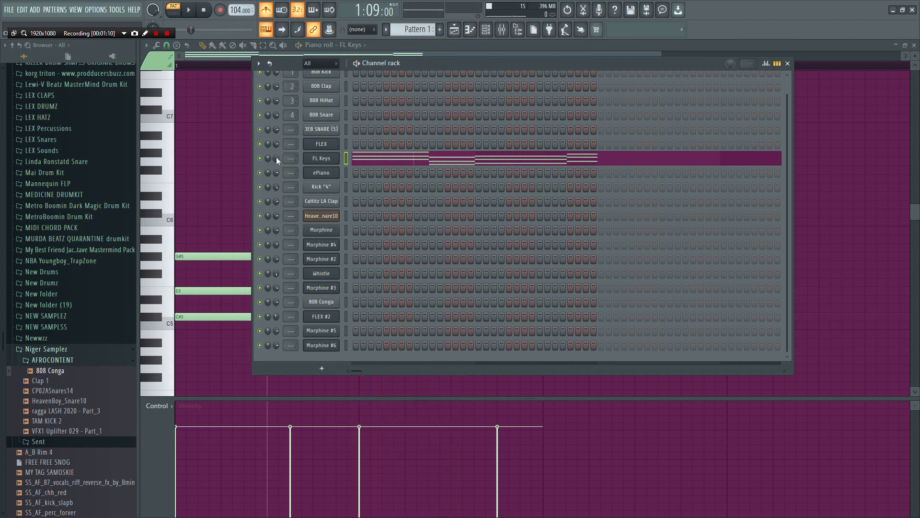
{"action": "right_click", "coordinate": [328, 160]}
{"action": "left_click", "coordinate": [447, 168]}
{"action": "right_click", "coordinate": [335, 172]}
{"action": "left_click", "coordinate": [443, 194]}
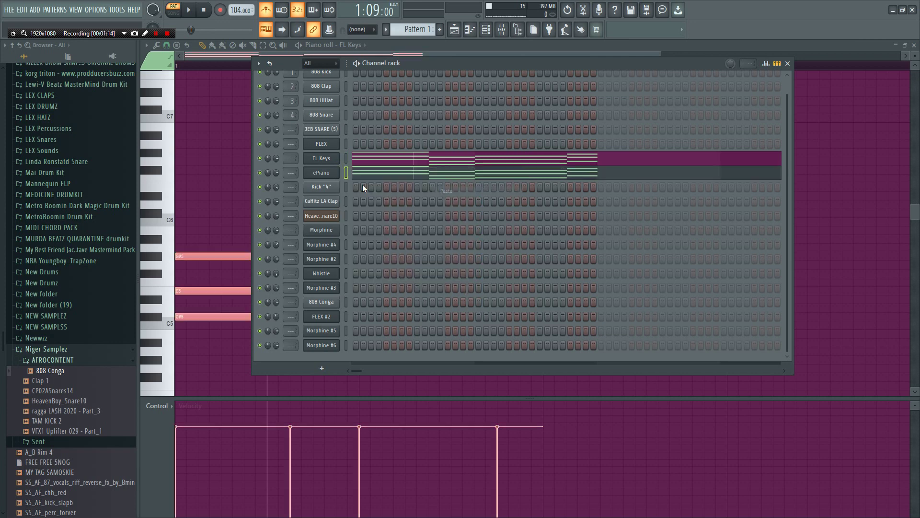
{"action": "key", "text": "space"}
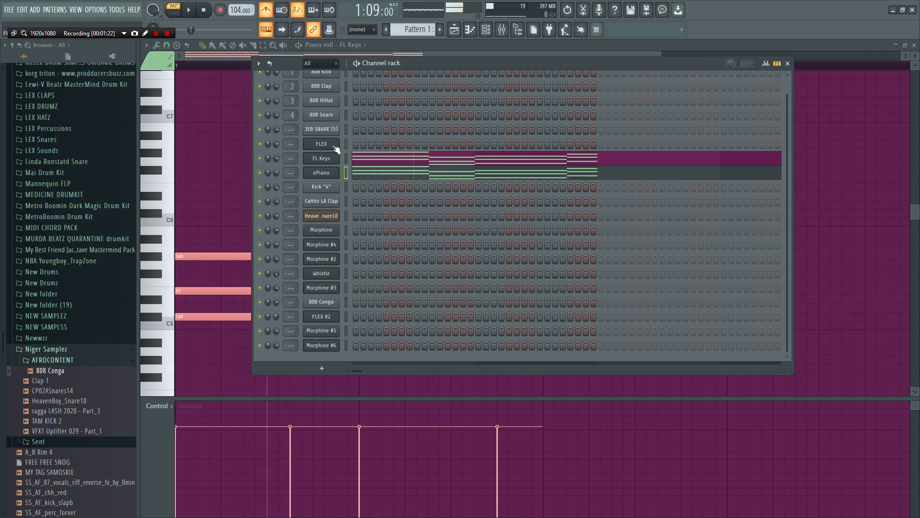
- Program five short C5 hits across bar 1 in the JEB SNARE (5) piano roll and duplicate them into bar 2
{"action": "right_click", "coordinate": [332, 130]}
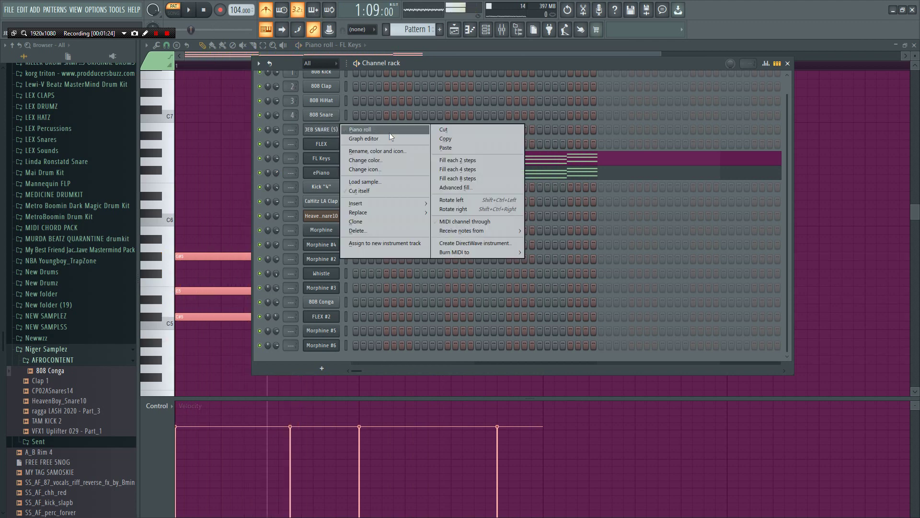
{"action": "left_click", "coordinate": [389, 129]}
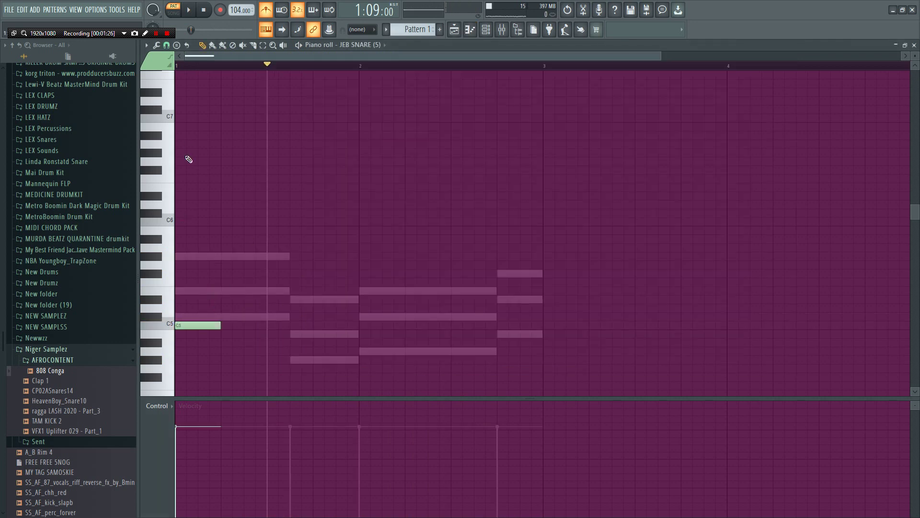
{"action": "key", "text": "space"}
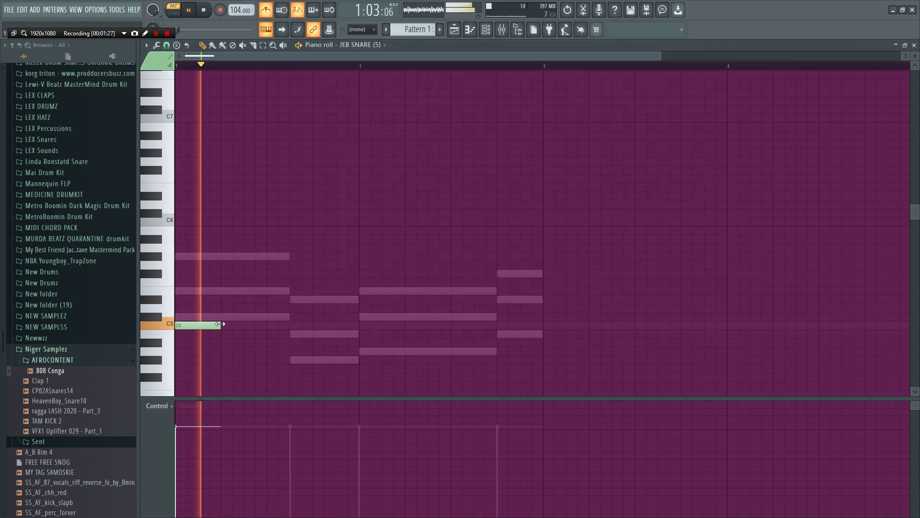
{"action": "left_click", "coordinate": [216, 326]}
{"action": "left_click", "coordinate": [250, 325]}
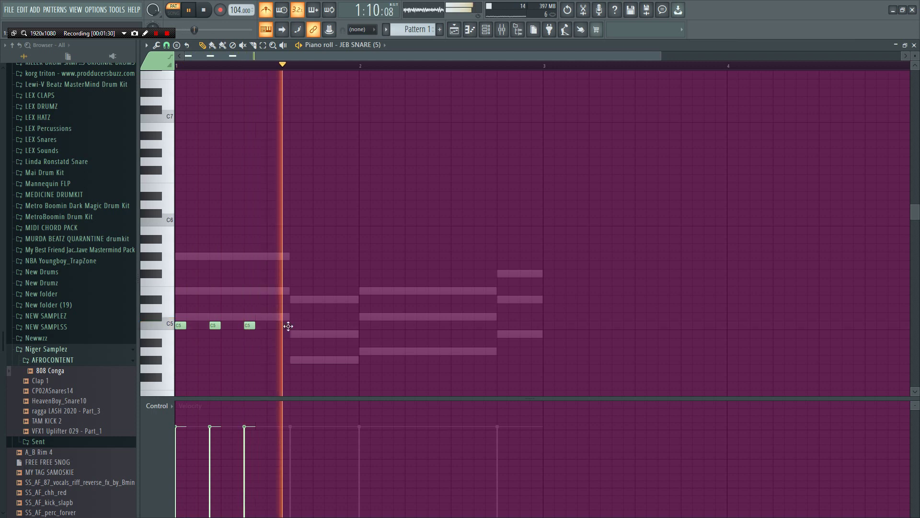
{"action": "left_click", "coordinate": [294, 326]}
{"action": "key", "text": "space"}
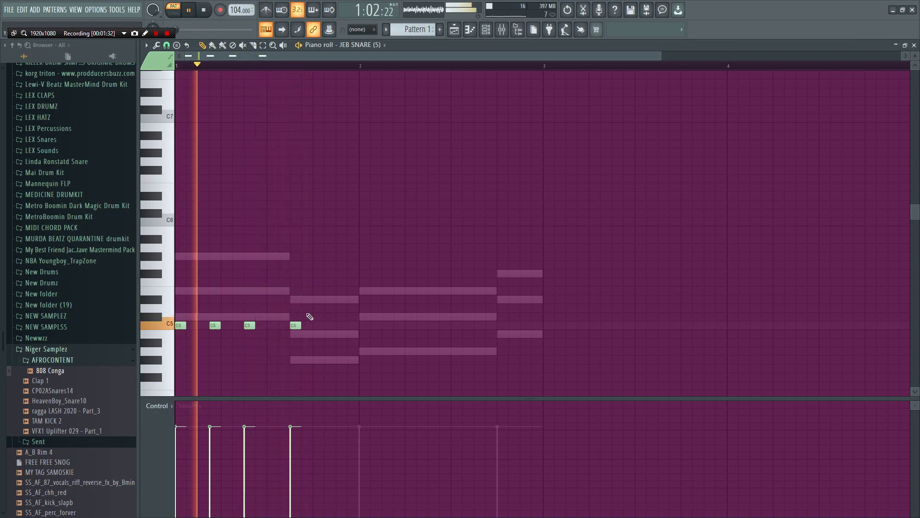
{"action": "left_click", "coordinate": [316, 326]}
{"action": "left_click_drag", "start_coordinate": [369, 344], "coordinate": [178, 321]}
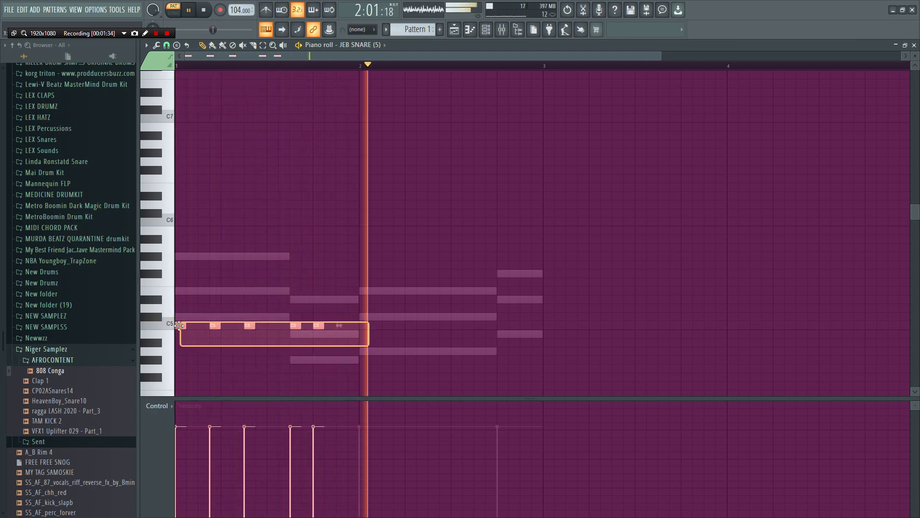
{"action": "key", "text": "ctrl+b"}
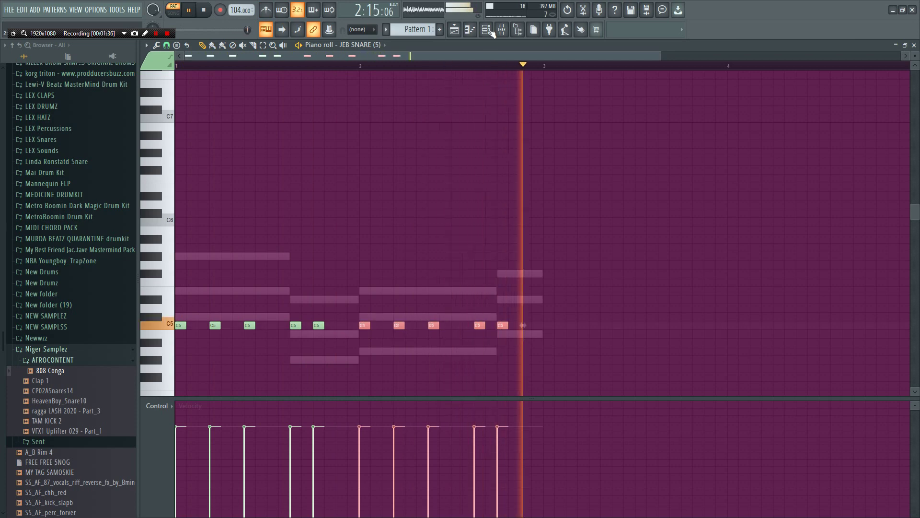
- Place three short C5 kick hits in bar 1 of the Kick "4" piano roll, aligned with snare hits, and repeat them in bar 2
{"action": "key", "text": "F6"}
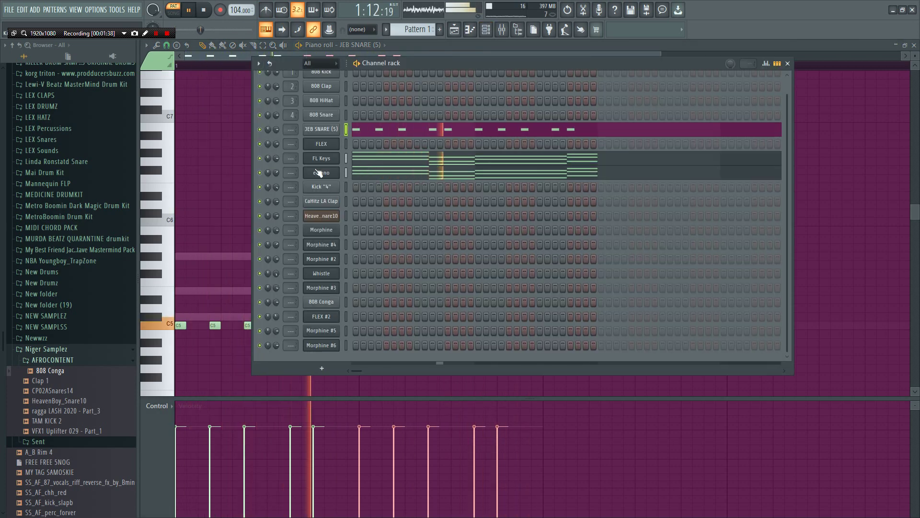
{"action": "right_click", "coordinate": [331, 186]}
{"action": "left_click", "coordinate": [363, 190]}
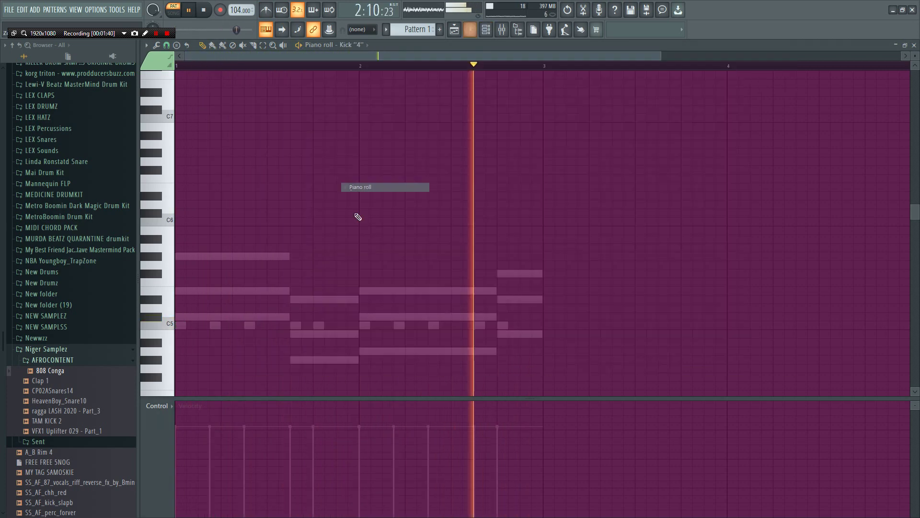
{"action": "left_click", "coordinate": [250, 325]}
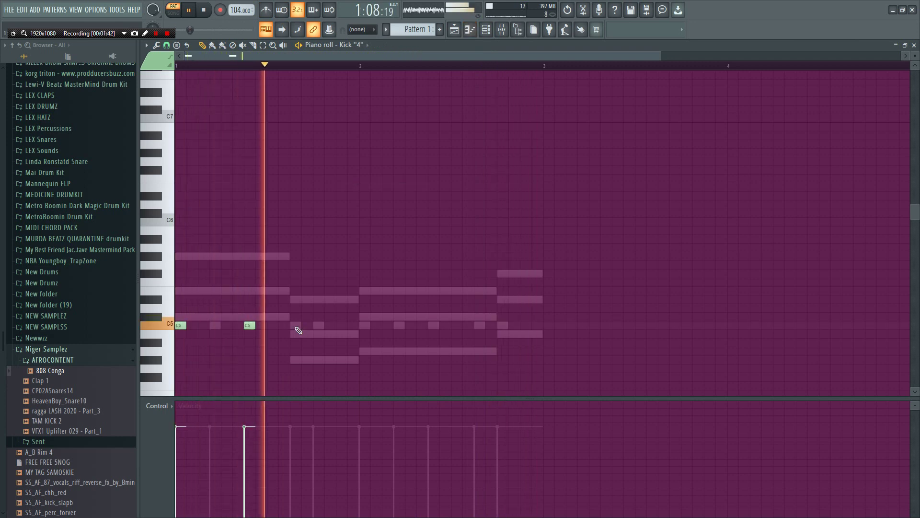
{"action": "left_click", "coordinate": [318, 325]}
{"action": "key", "text": "space"}
{"action": "key", "text": "space"}
{"action": "left_click_drag", "start_coordinate": [181, 321], "coordinate": [366, 324]}
{"action": "key", "text": "ctrl+c"}
{"action": "key", "text": "ctrl+v"}
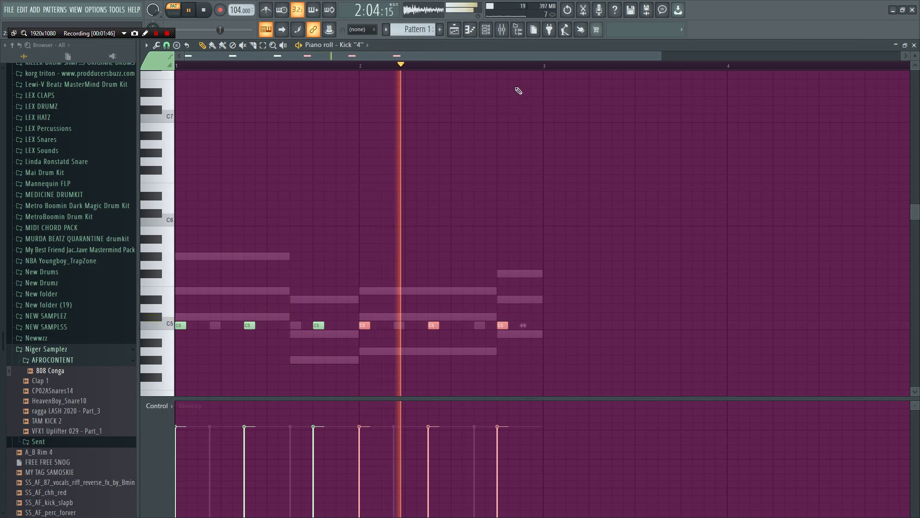
- Paste the copied chord notes into the first Morphine channel and stop playback
{"action": "left_click", "coordinate": [485, 30]}
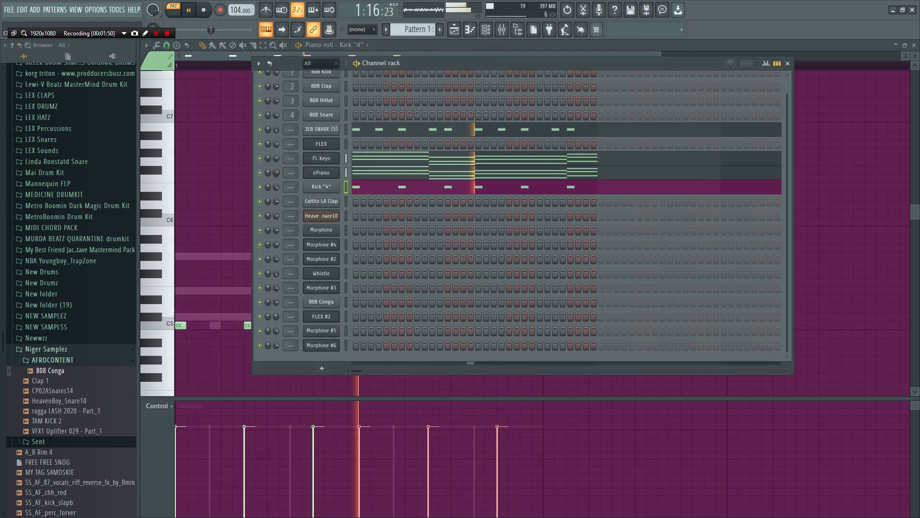
{"action": "right_click", "coordinate": [337, 235]}
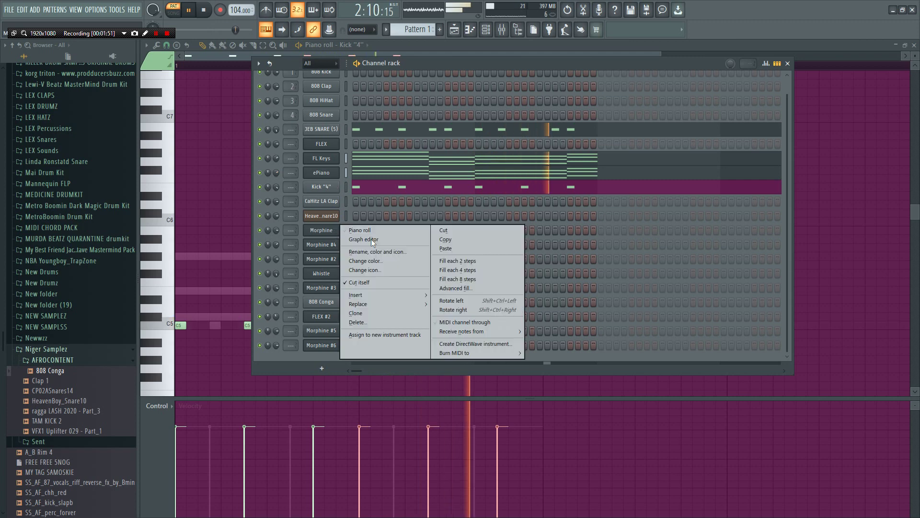
{"action": "left_click", "coordinate": [448, 248]}
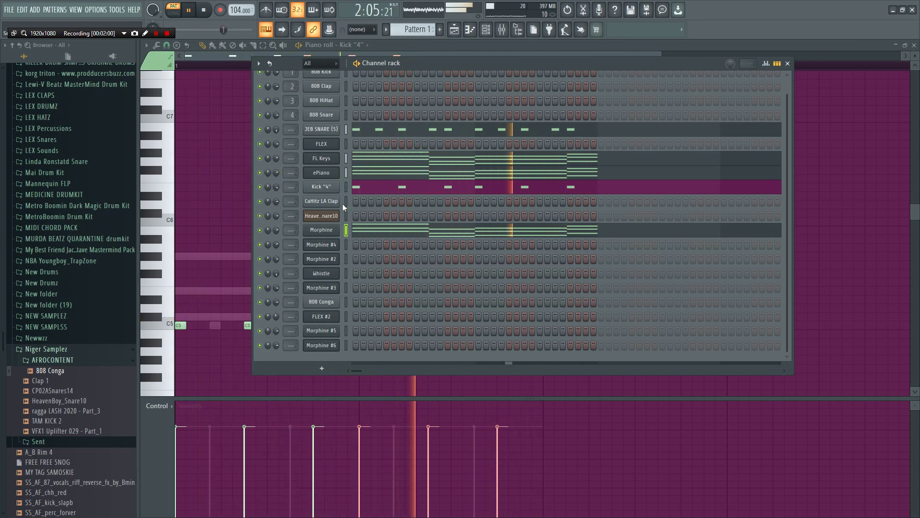
{"action": "key", "text": "space"}
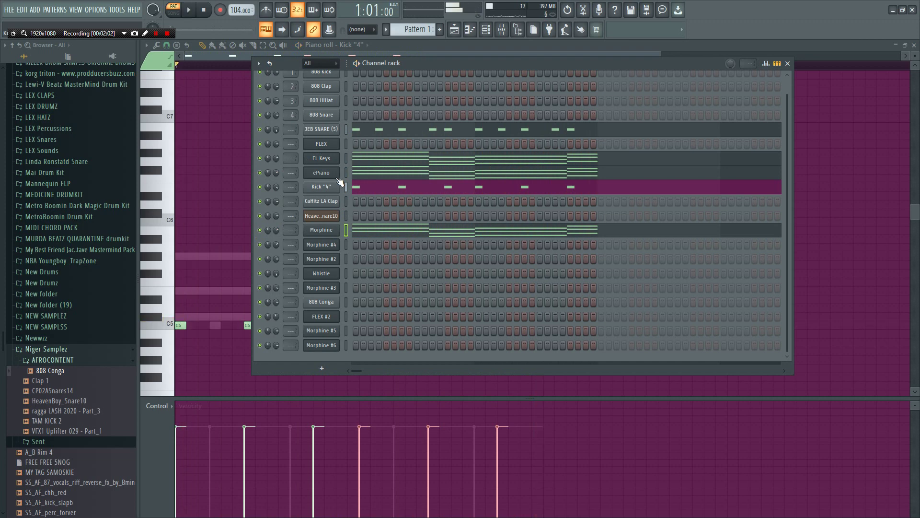
- Open the FLEX channel's piano roll and place short rising C#5, D#5 and E5 notes at the start of bar 1
{"action": "left_click", "coordinate": [333, 146]}
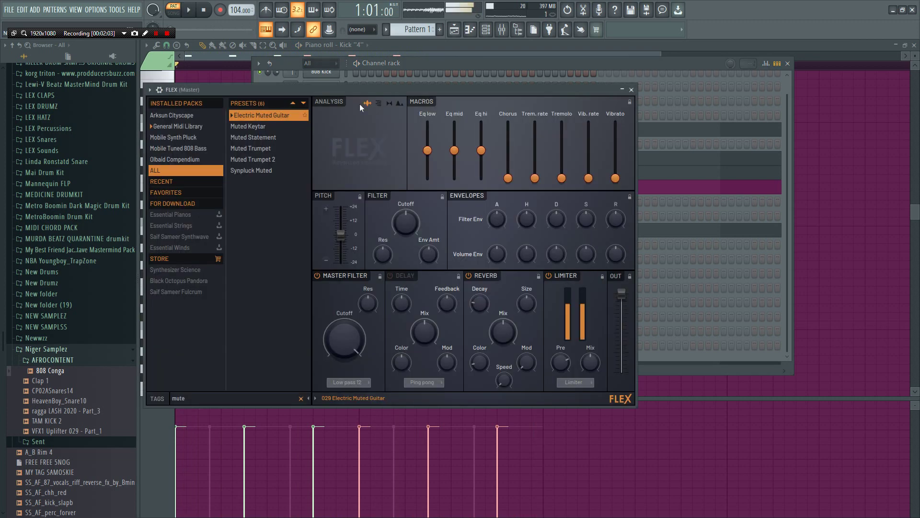
{"action": "left_click", "coordinate": [480, 61]}
{"action": "right_click", "coordinate": [310, 145]}
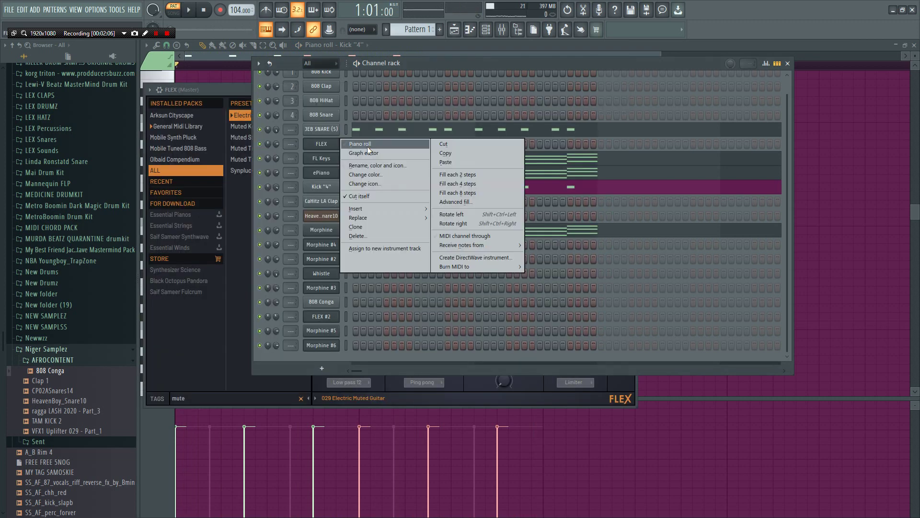
{"action": "left_click", "coordinate": [367, 146]}
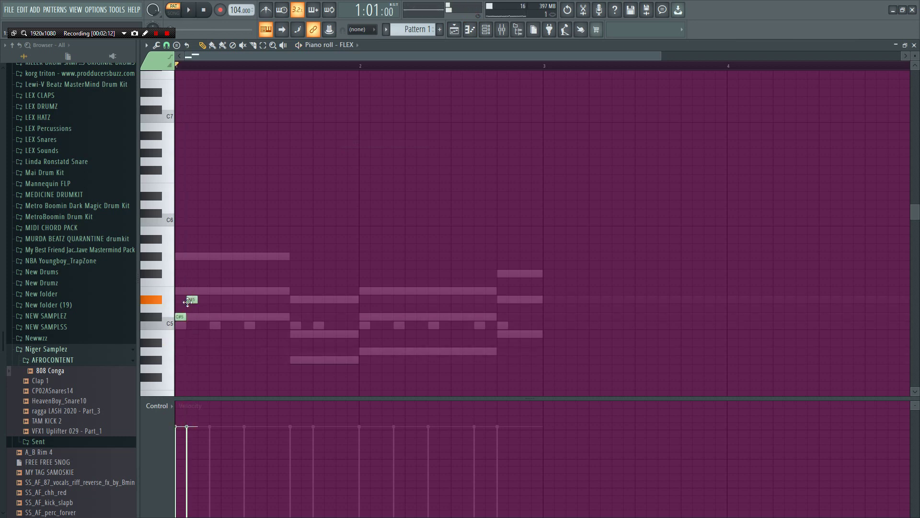
{"action": "left_click", "coordinate": [202, 290]}
{"action": "key", "text": "space"}
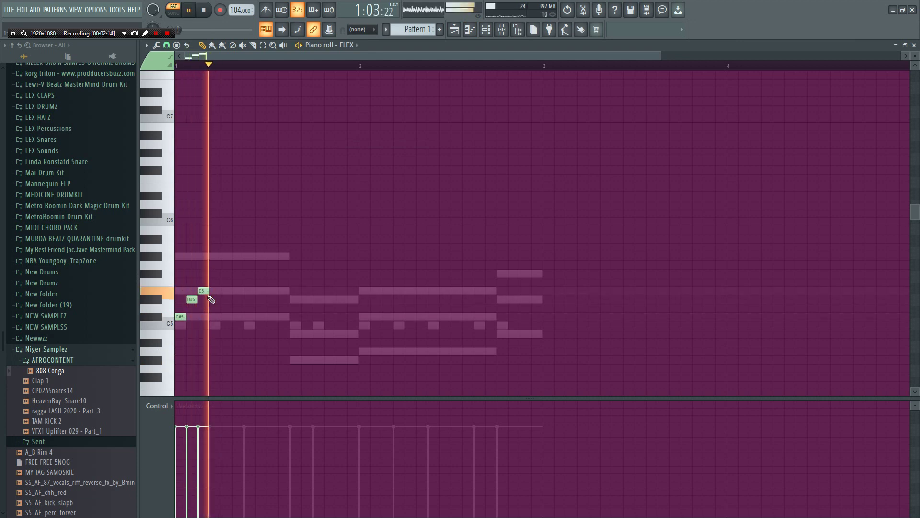
{"action": "key", "text": "space"}
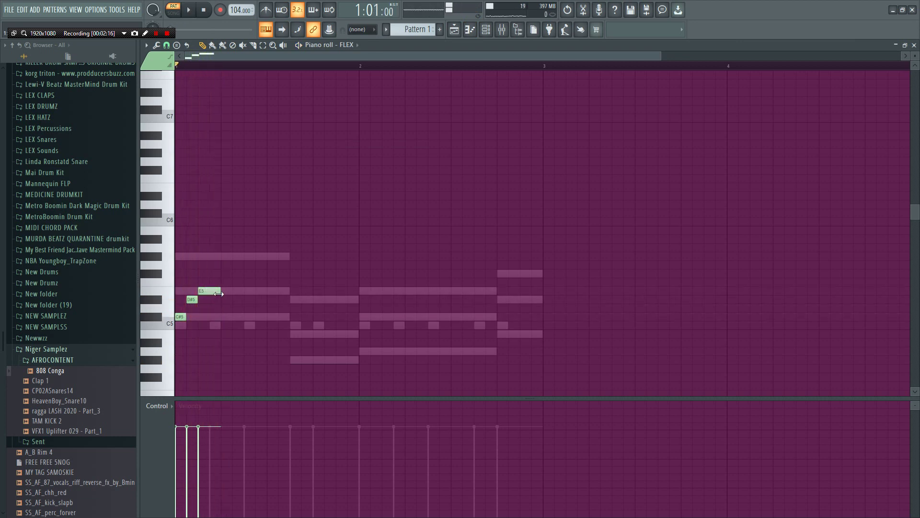
- Delete the E5 note and put a second short D#5 in its place, auditioning the opening
{"action": "right_click", "coordinate": [209, 291]}
{"action": "key", "text": "space"}
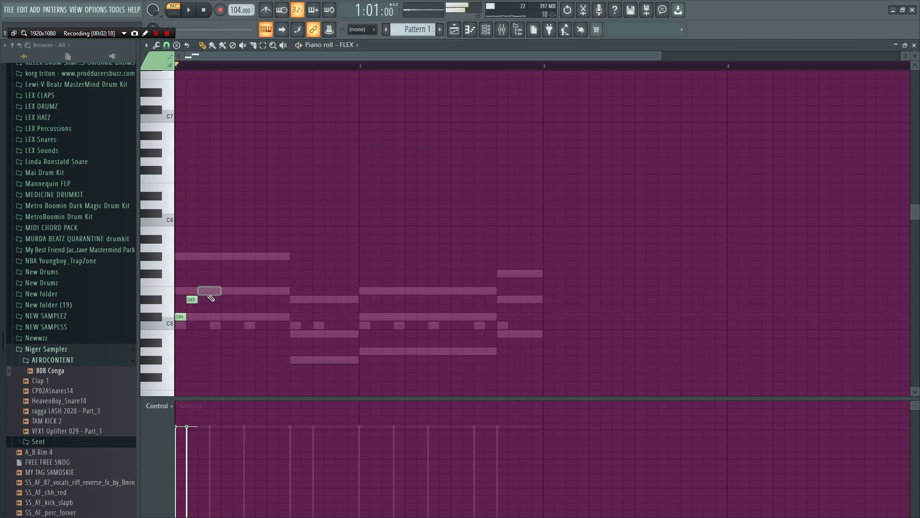
{"action": "key", "text": "space"}
{"action": "key", "text": "space"}
{"action": "left_click_drag", "start_coordinate": [219, 298], "coordinate": [198, 298]}
{"action": "key", "text": "space"}
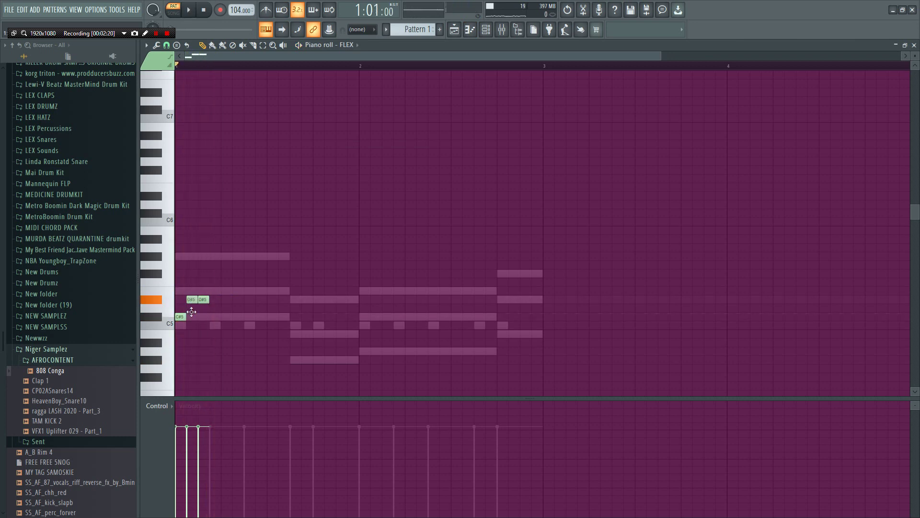
- Rework the opening notes to C#5, C#5, D#5, E5 and continue the phrase with short E5, C#5 and E5 hits
{"action": "left_click", "coordinate": [214, 291]}
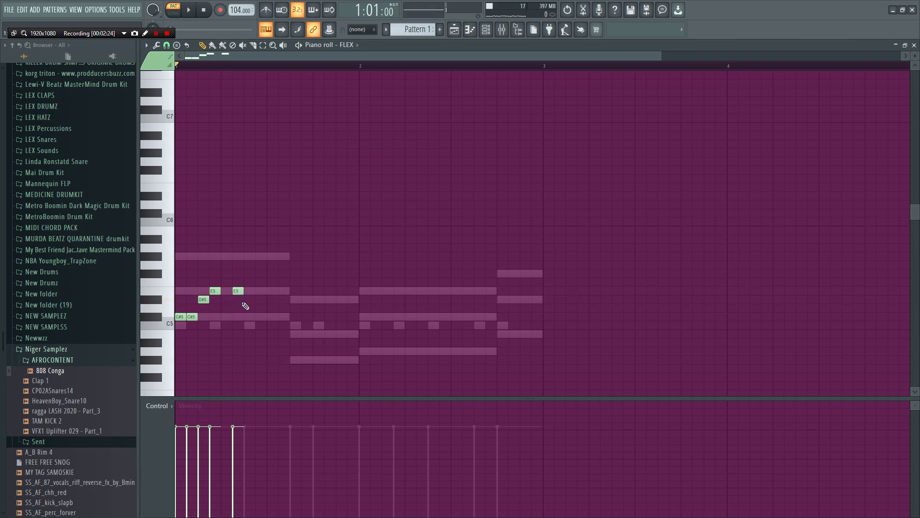
{"action": "mouse_move", "coordinate": [273, 326]}
{"action": "left_mouse_down"}
{"action": "mouse_move", "coordinate": [262, 326]}
{"action": "mouse_move", "coordinate": [261, 317]}
{"action": "left_mouse_up"}
{"action": "key", "text": "space"}
{"action": "key", "text": "space"}
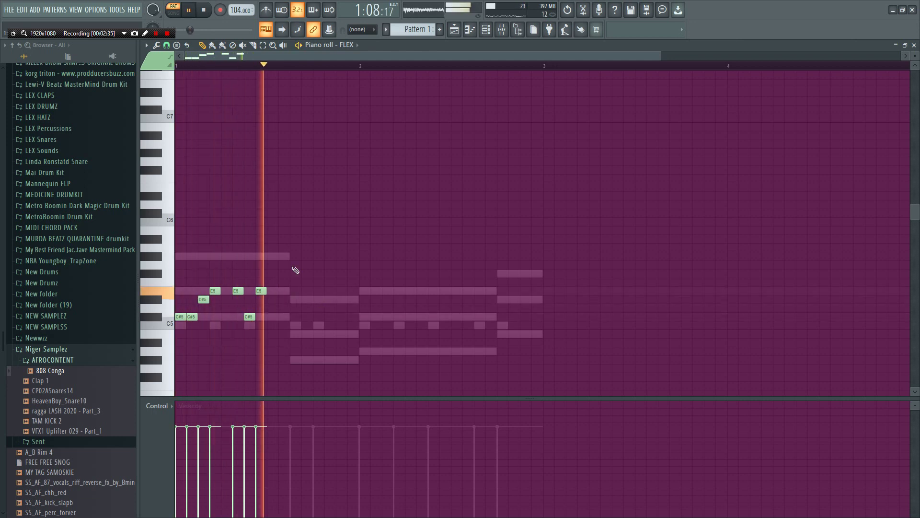
{"action": "key", "text": "space"}
- Add longer descending G#5, F#5 and D#5 notes to the end of the bar 1 phrase and play it
{"action": "left_click_drag", "start_coordinate": [295, 256], "coordinate": [273, 256]}
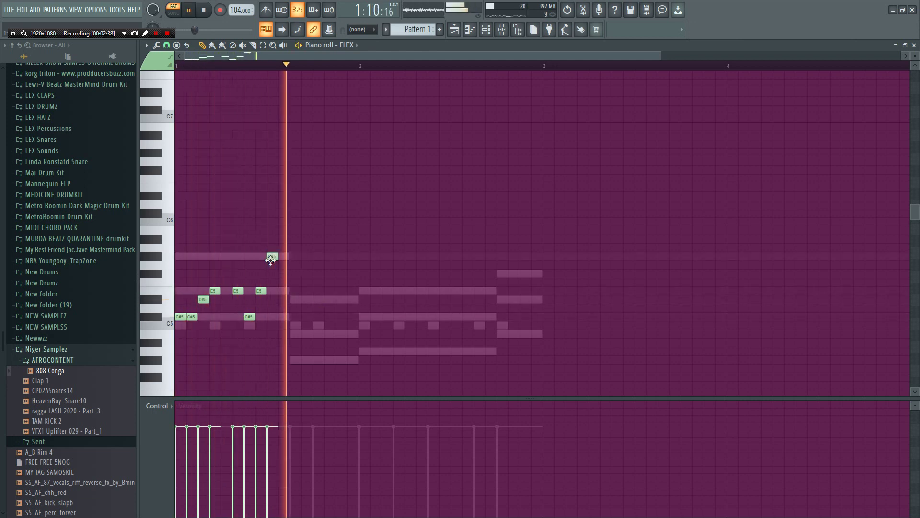
{"action": "left_click", "coordinate": [291, 265]}
{"action": "key", "text": "space"}
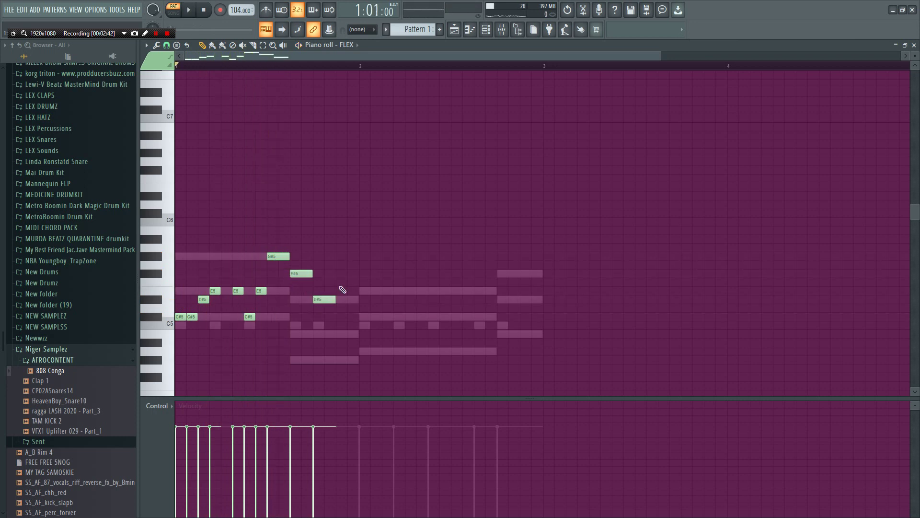
{"action": "key", "text": "space"}
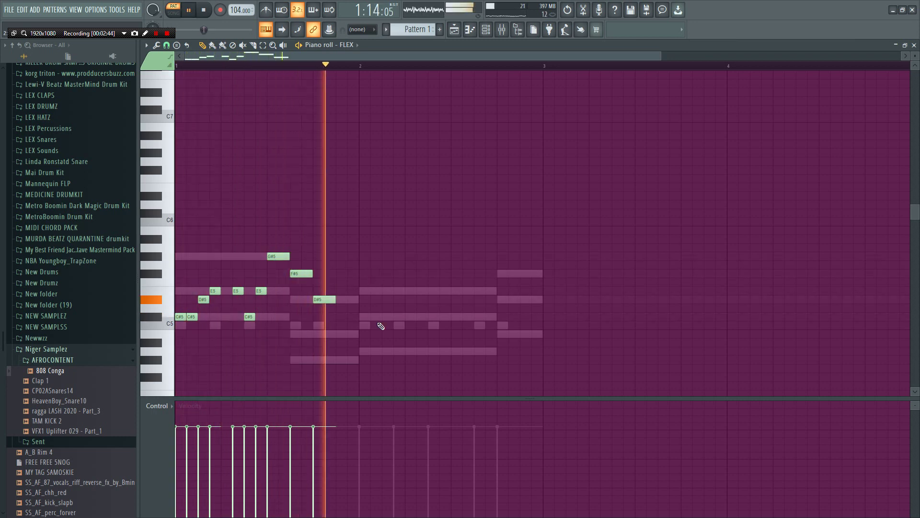
- Select the whole bar 1 melody phrase, duplicate it to the start of bar 2 and clear the selection
{"action": "left_click_drag", "start_coordinate": [412, 380], "coordinate": [184, 218]}
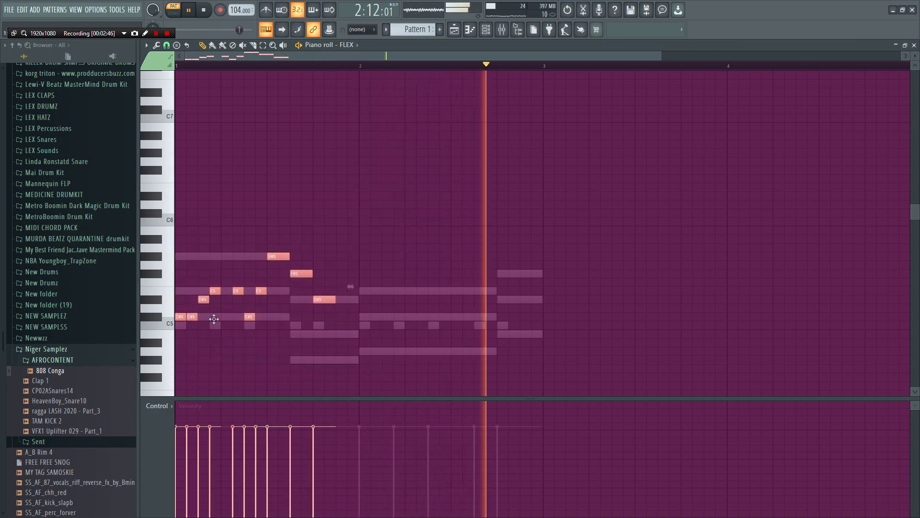
{"action": "mouse_move", "coordinate": [214, 319]}
{"action": "left_mouse_down"}
{"action": "mouse_move", "coordinate": [397, 315]}
{"action": "mouse_move", "coordinate": [376, 317]}
{"action": "left_mouse_up"}
{"action": "left_click", "coordinate": [383, 265], "text": "ctrl"}
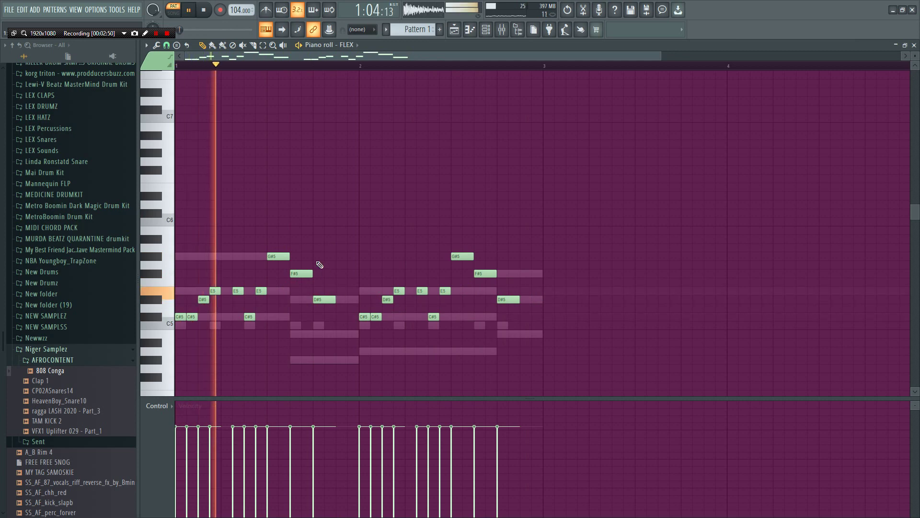
- Try a C#6 slide note above the F#5 note in bar 1
{"action": "left_click", "coordinate": [301, 212]}
{"action": "double_click", "coordinate": [303, 210]}
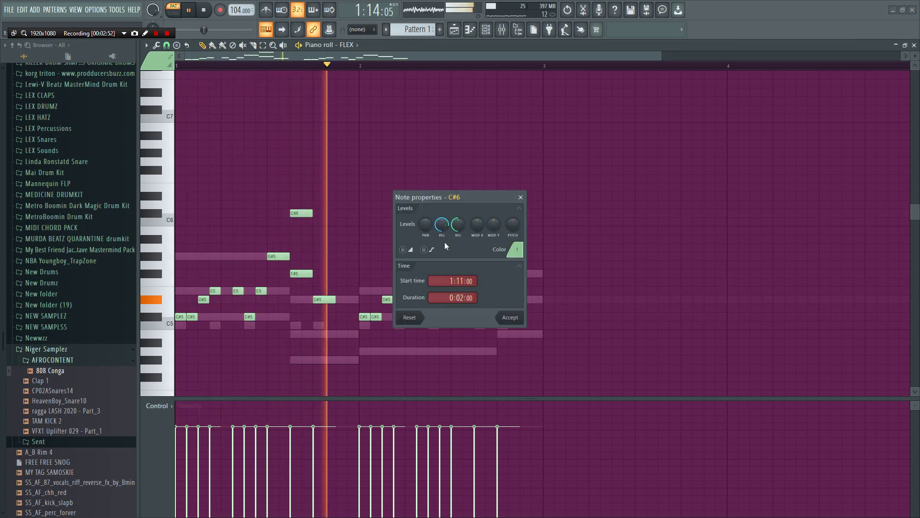
{"action": "left_click", "coordinate": [403, 249]}
{"action": "left_click", "coordinate": [510, 317]}
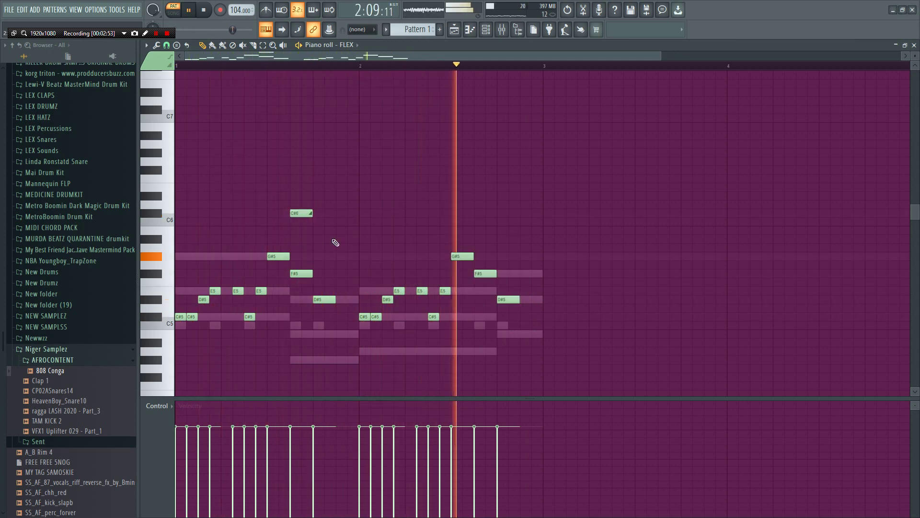
{"action": "right_click", "coordinate": [302, 213]}
{"action": "key", "text": "space"}
{"action": "key", "text": "space"}
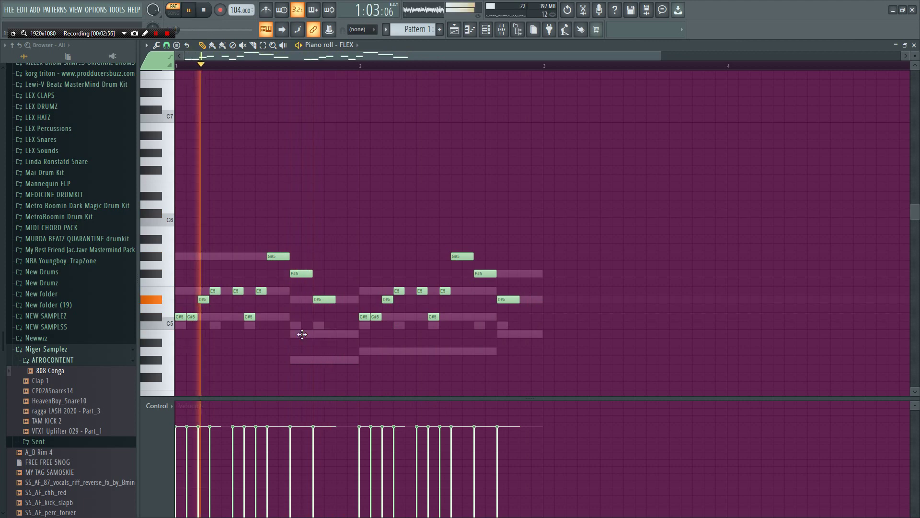
- Try a B4 slide note beneath the F#5 note in bar 1 and play it
{"action": "left_click", "coordinate": [303, 334]}
{"action": "double_click", "coordinate": [325, 334]}
{"action": "left_click", "coordinate": [510, 318]}
{"action": "right_click", "coordinate": [342, 336]}
{"action": "key", "text": "space"}
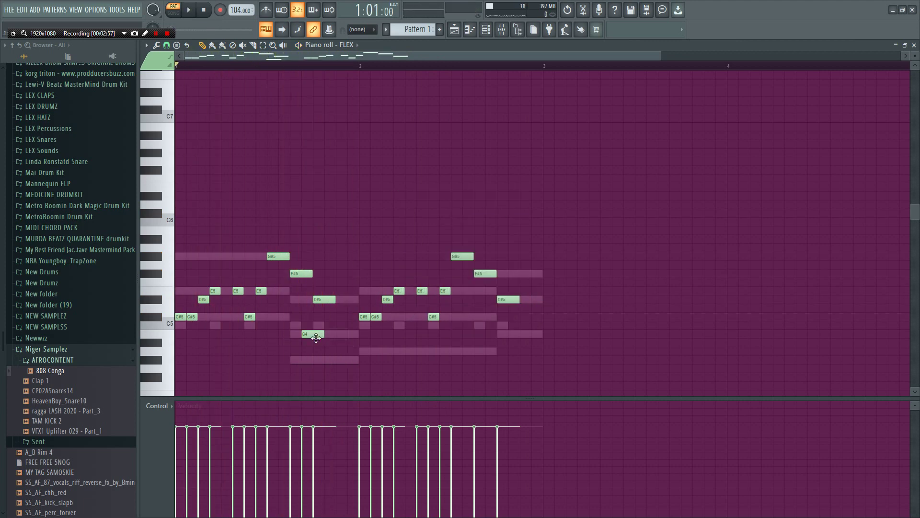
{"action": "double_click", "coordinate": [312, 334]}
{"action": "left_click", "coordinate": [497, 315]}
{"action": "key", "text": "space"}
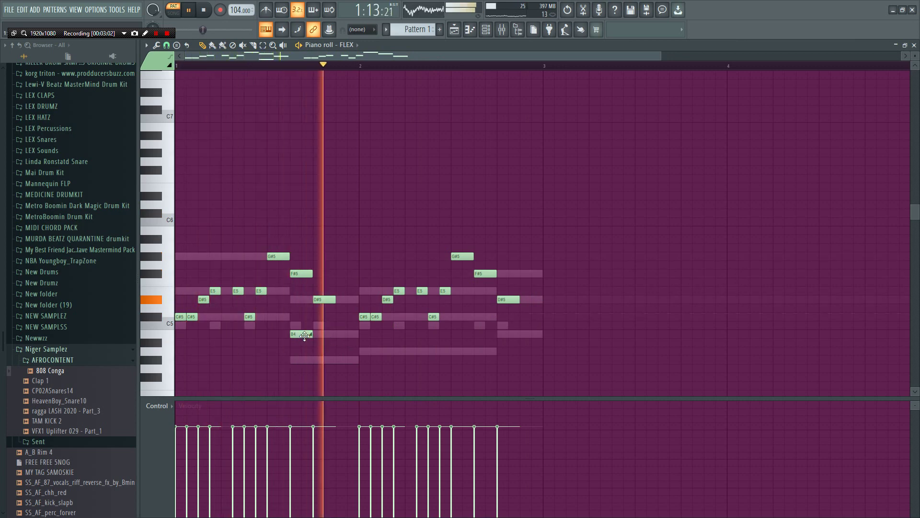
- Try the slide note at D#5 with playback and remove it from the melody
{"action": "key", "text": "space"}
{"action": "left_click_drag", "start_coordinate": [308, 336], "coordinate": [306, 303]}
{"action": "key", "text": "space"}
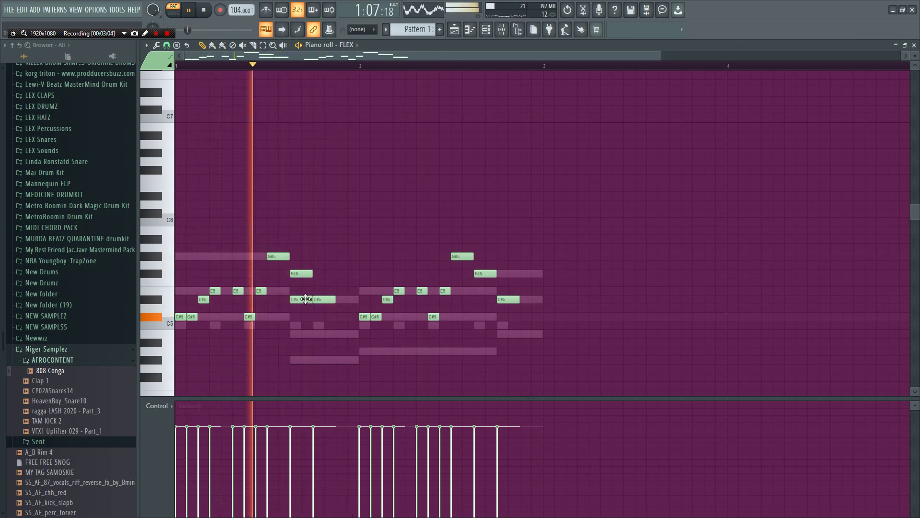
{"action": "right_click", "coordinate": [306, 301]}
{"action": "key", "text": "space"}
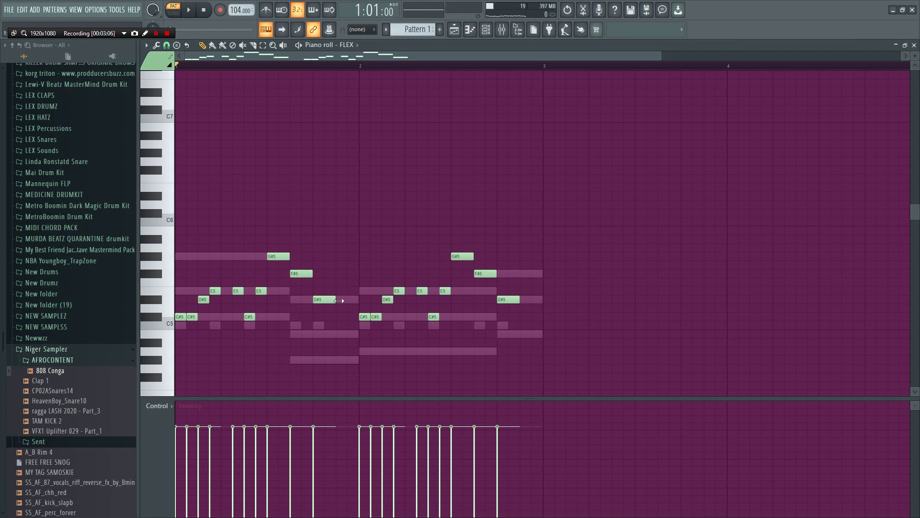
- Play back the pattern and reopen the FLEX melody from the Channel rack
{"action": "key", "text": "space"}
{"action": "key", "text": "F6"}
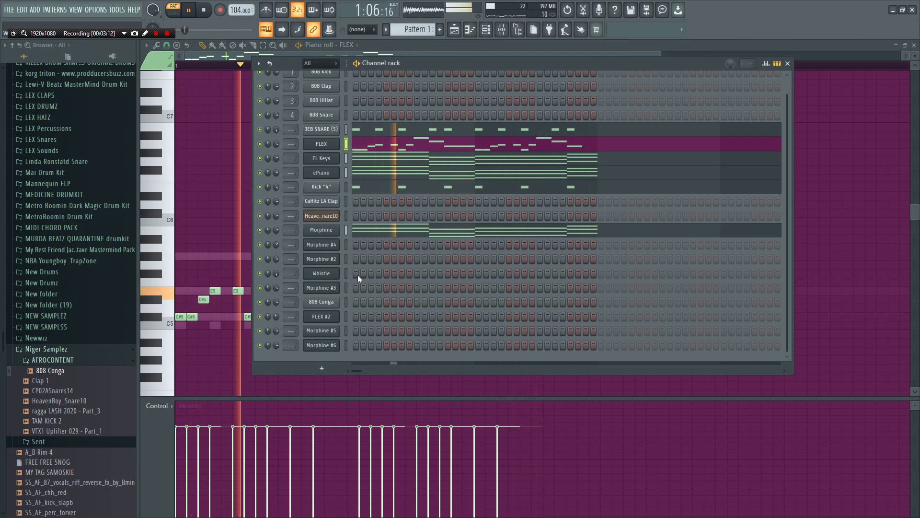
{"action": "left_click", "coordinate": [469, 145]}
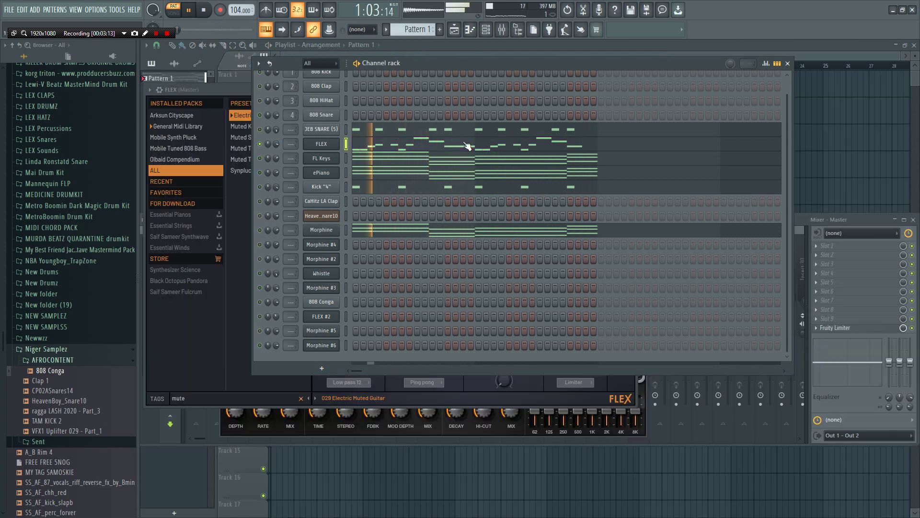
{"action": "left_click", "coordinate": [468, 146]}
{"action": "key", "text": "space"}
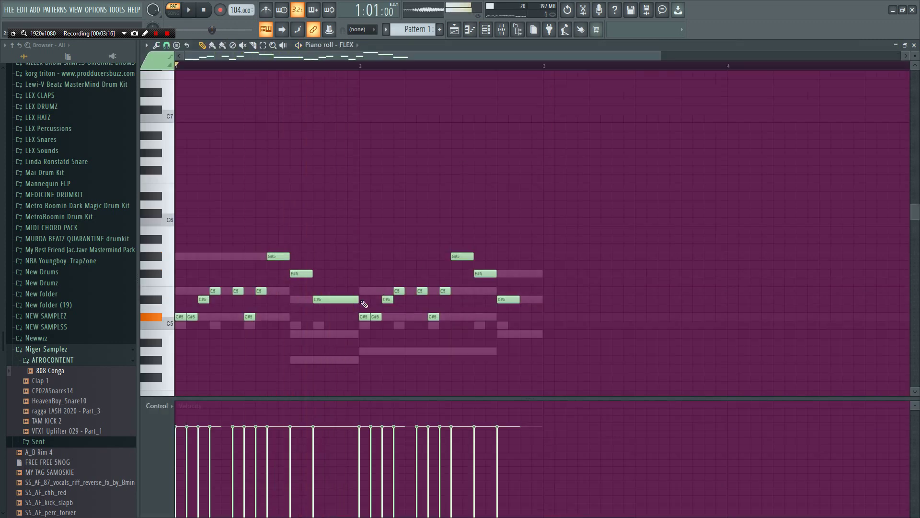
- Shorten the long D#5 note in bar 1 and fill the end of the bar with short D#5 and B4 notes
{"action": "left_click_drag", "start_coordinate": [356, 300], "coordinate": [334, 301]}
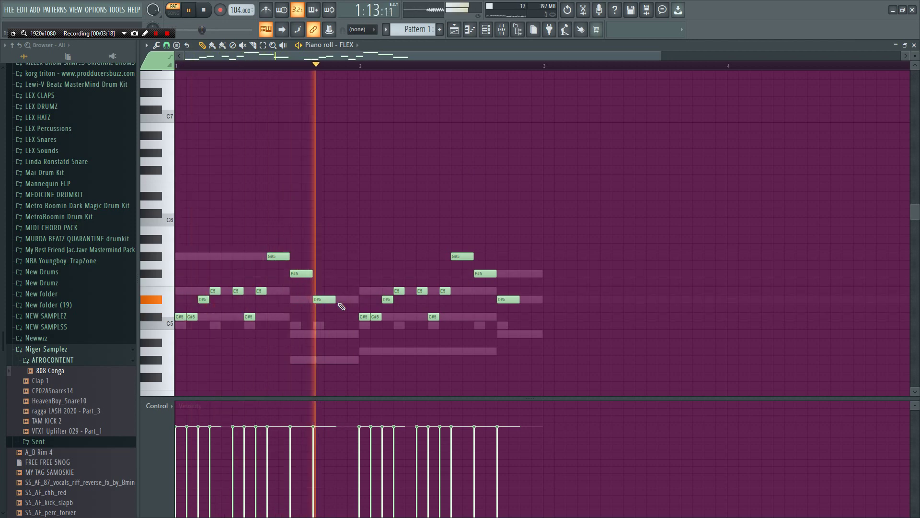
{"action": "left_click", "coordinate": [342, 301]}
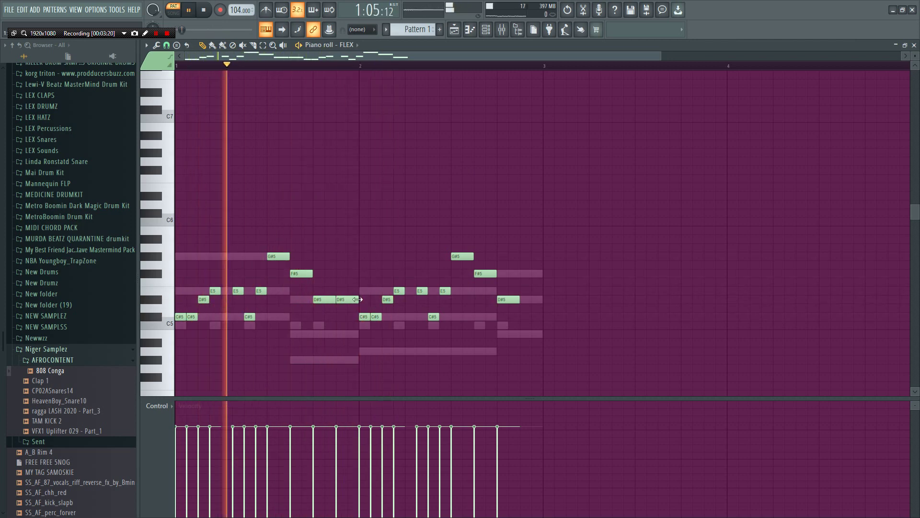
{"action": "left_click", "coordinate": [351, 326]}
{"action": "left_click_drag", "start_coordinate": [349, 327], "coordinate": [350, 335]}
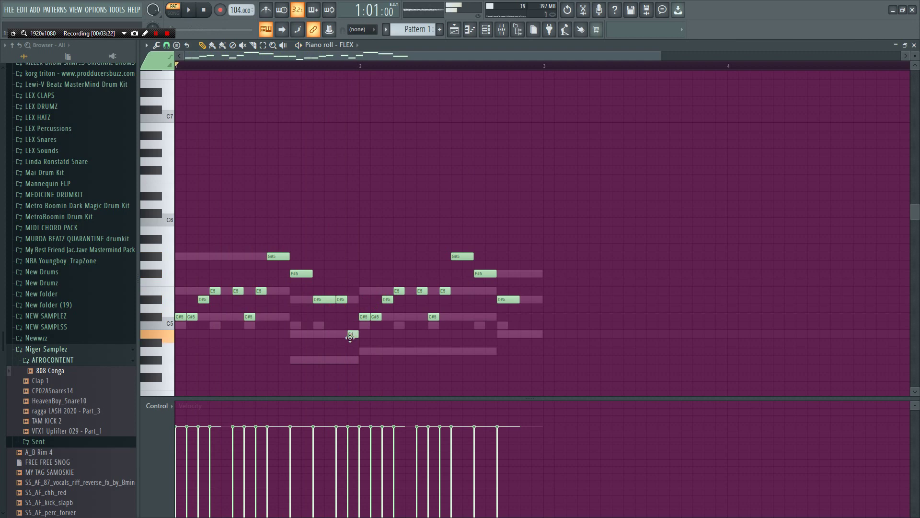
- Add a closing F#5 note at the end of bar 2 and play the pattern alongside the other channels
{"action": "left_click", "coordinate": [526, 281]}
{"action": "key", "text": "space"}
{"action": "key", "text": "space"}
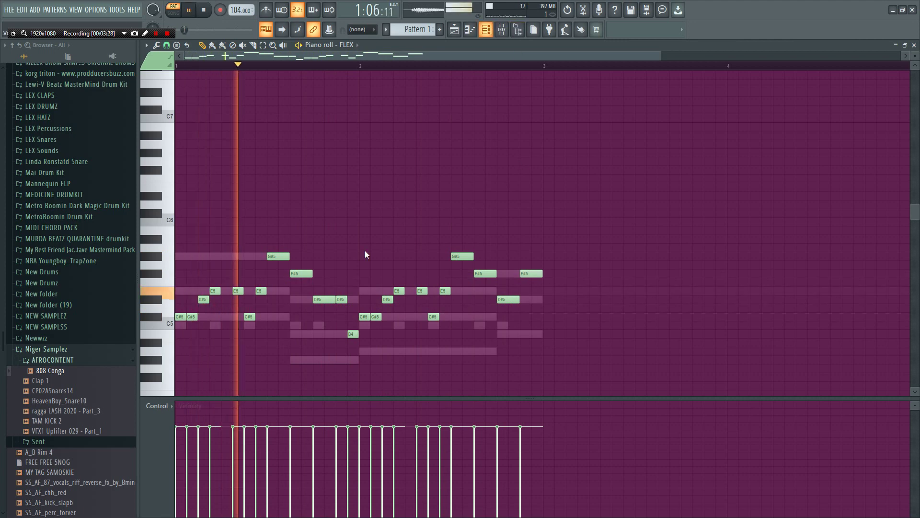
{"action": "key", "text": "F6"}
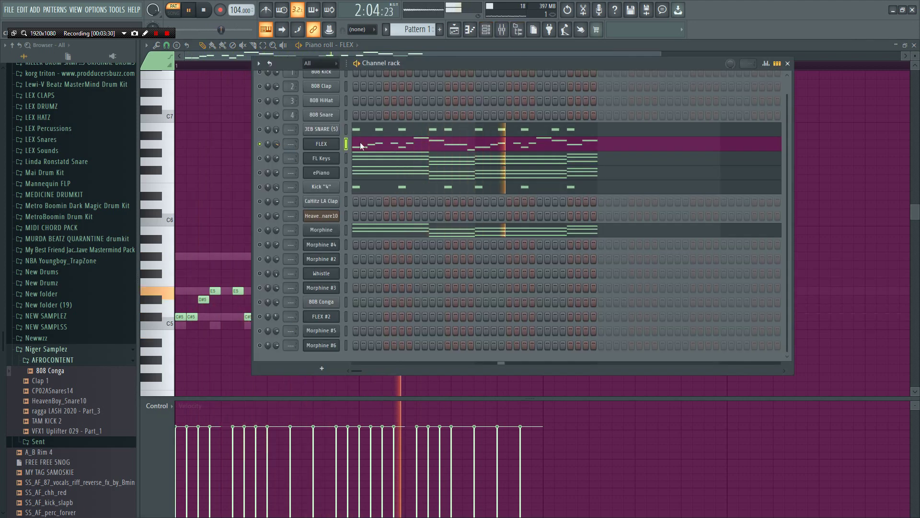
{"action": "key", "text": "F6"}
- Add a short B5 slide note above the final F#5 in bar 2, audition it and show the Channel rack
{"action": "key", "text": "space"}
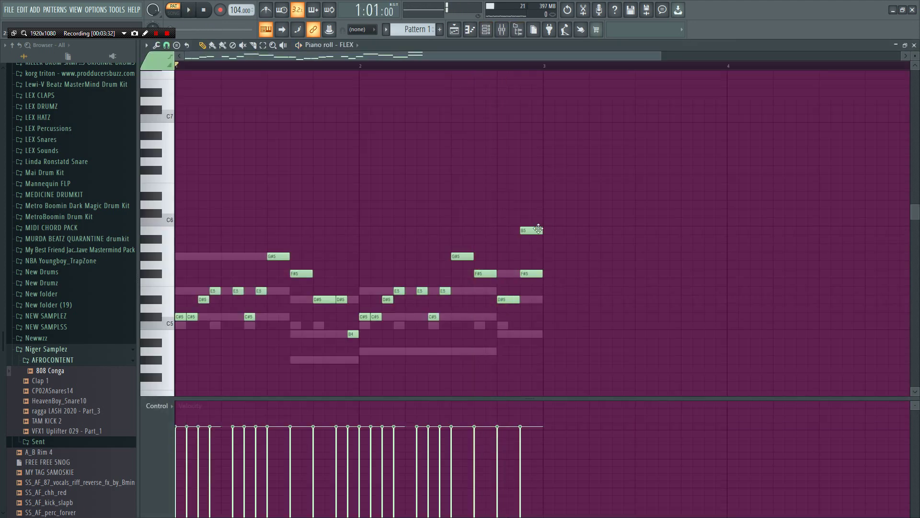
{"action": "double_click", "coordinate": [531, 230]}
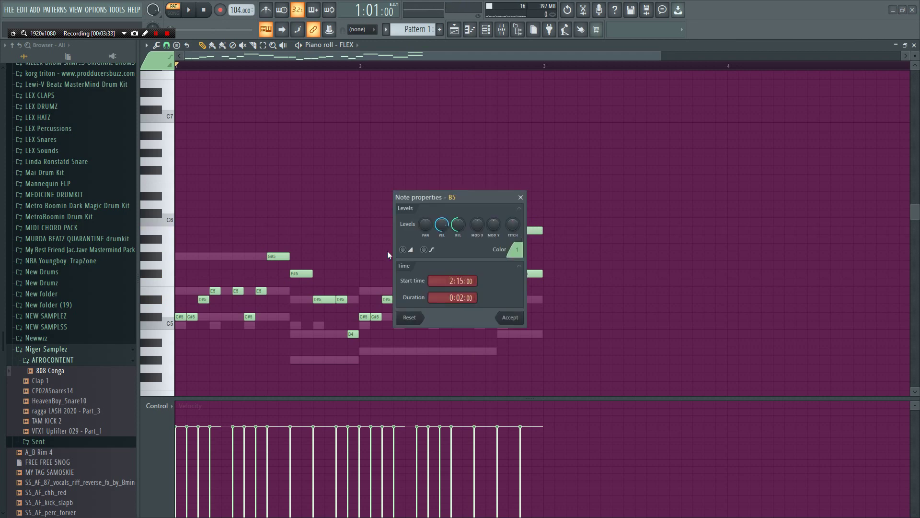
{"action": "left_click", "coordinate": [510, 317]}
{"action": "key", "text": "space"}
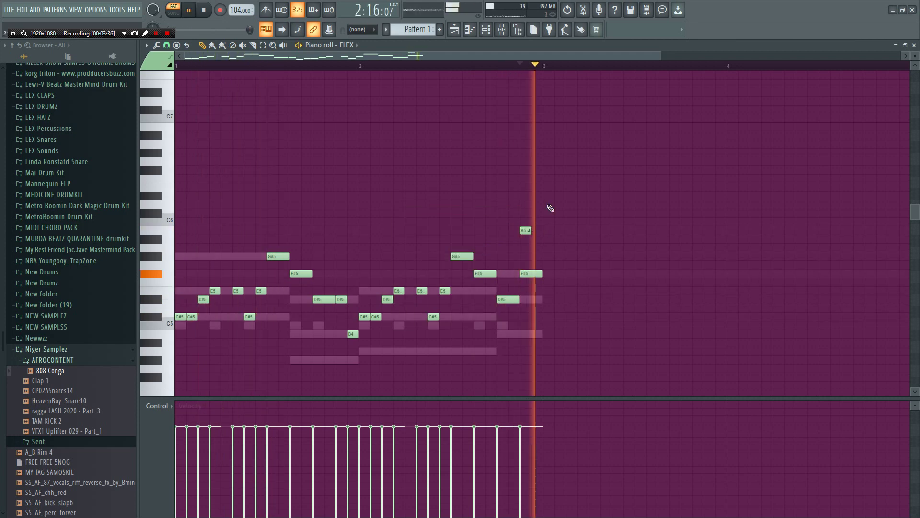
{"action": "key", "text": "space"}
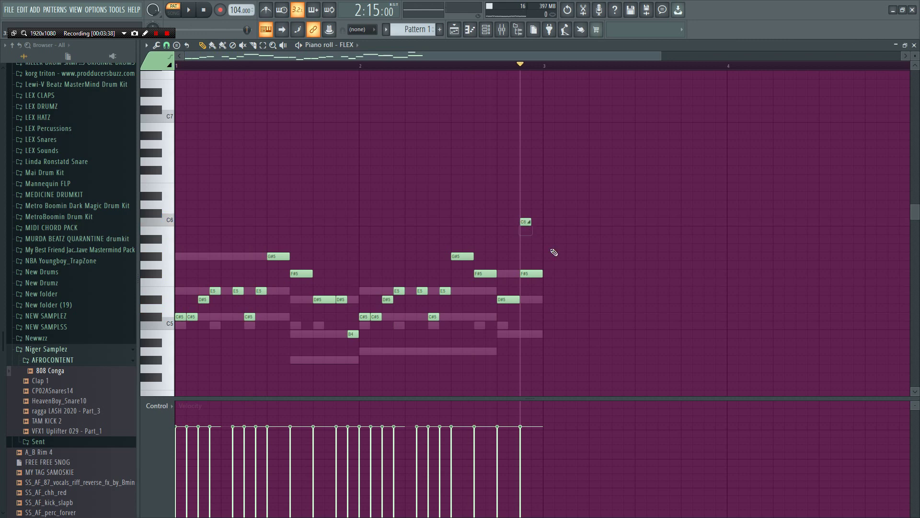
{"action": "key", "text": "space"}
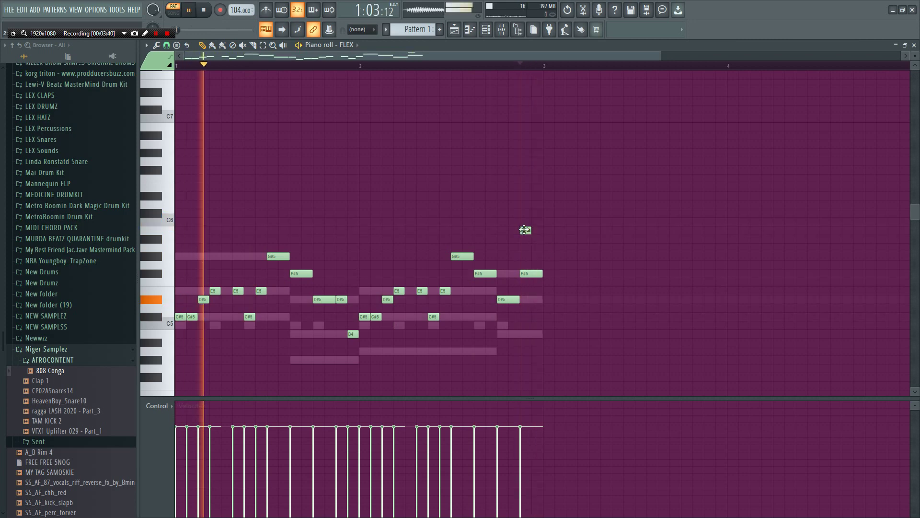
{"action": "key", "text": "F6"}
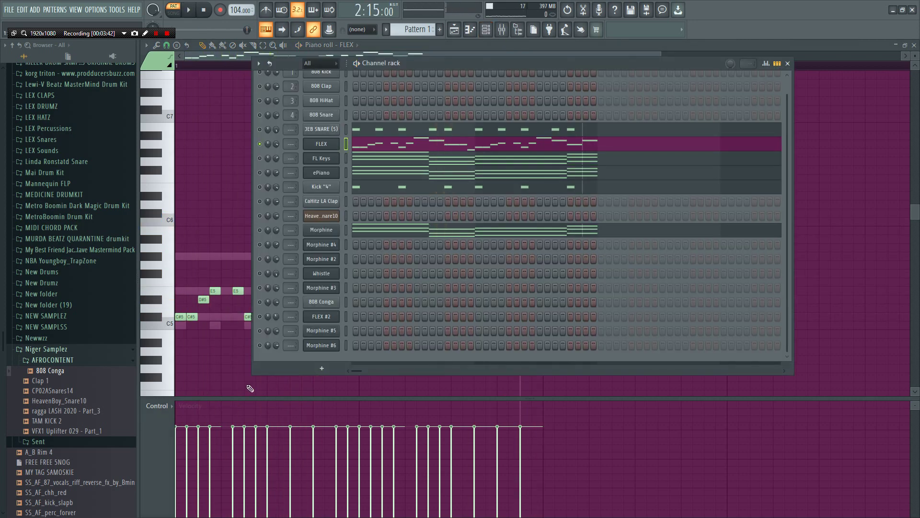
- Play back the FLEX melody and unmute the other channels in the Channel rack
{"action": "key", "text": "F6"}
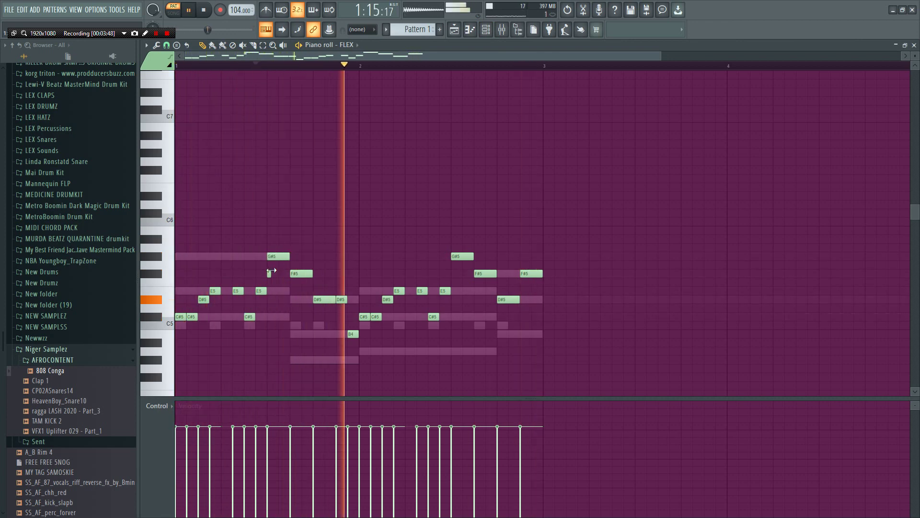
{"action": "key", "text": "F6"}
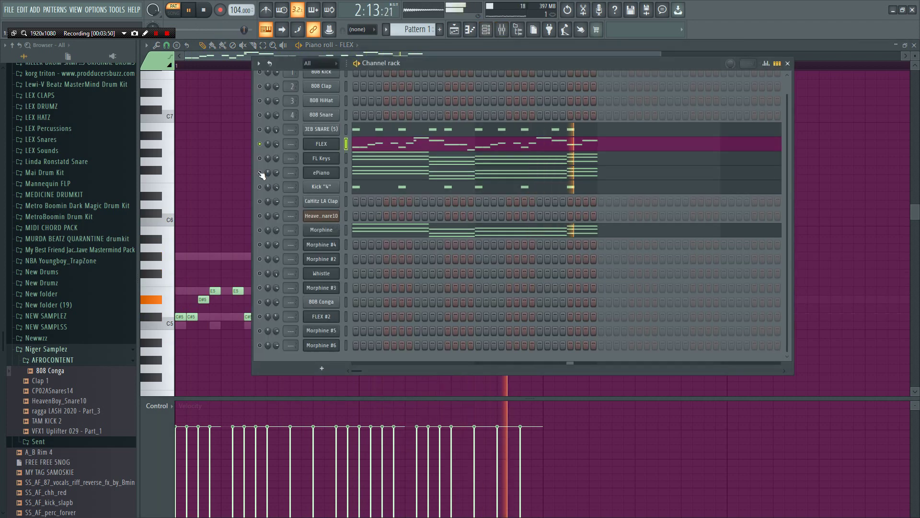
{"action": "key", "text": "F6"}
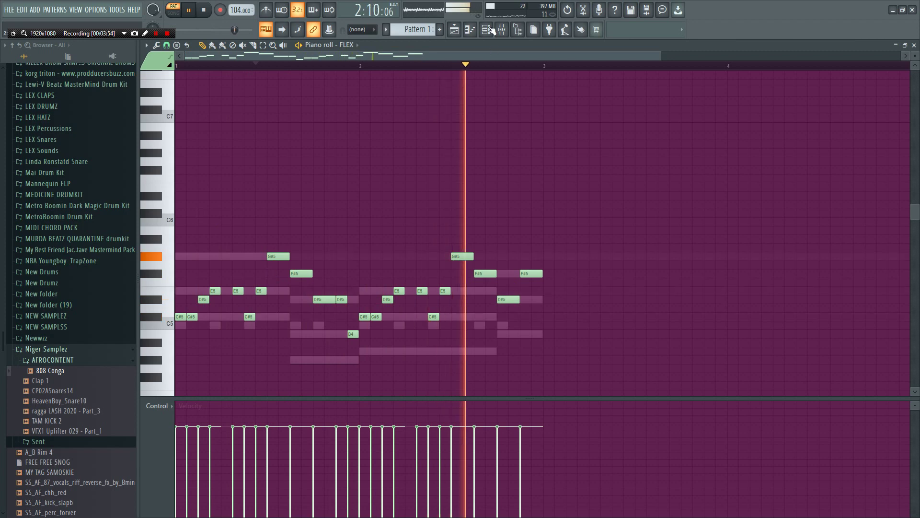
{"action": "key", "text": "F6"}
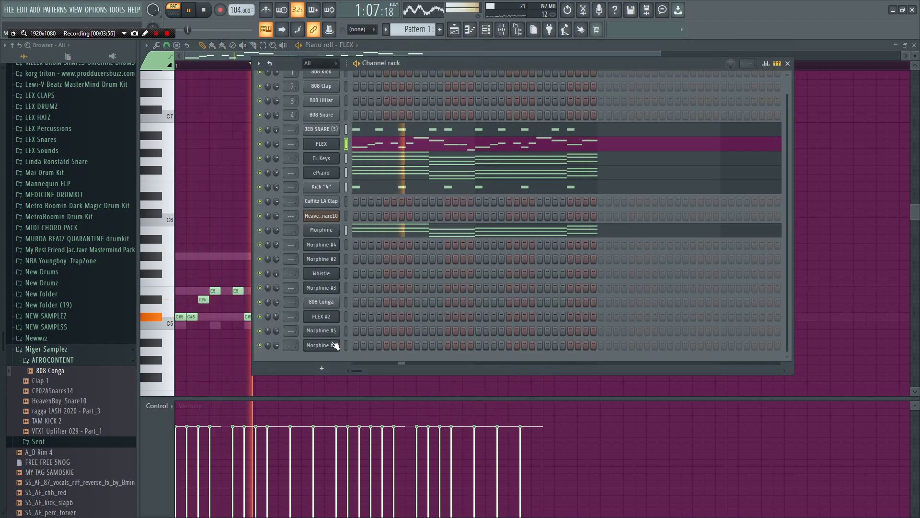
- Copy the FLEX melody and paste it into the FLEX #2 and Morphine #4 channels
{"action": "right_click", "coordinate": [338, 143]}
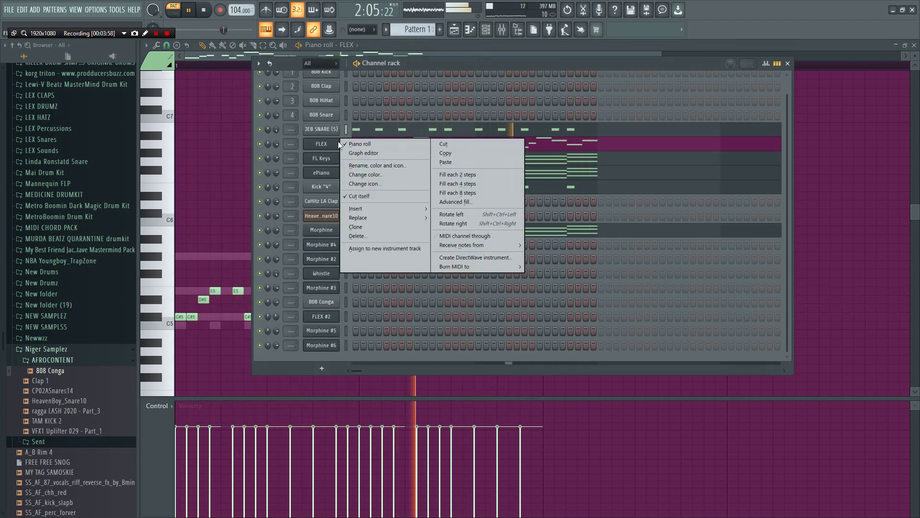
{"action": "left_click", "coordinate": [446, 153]}
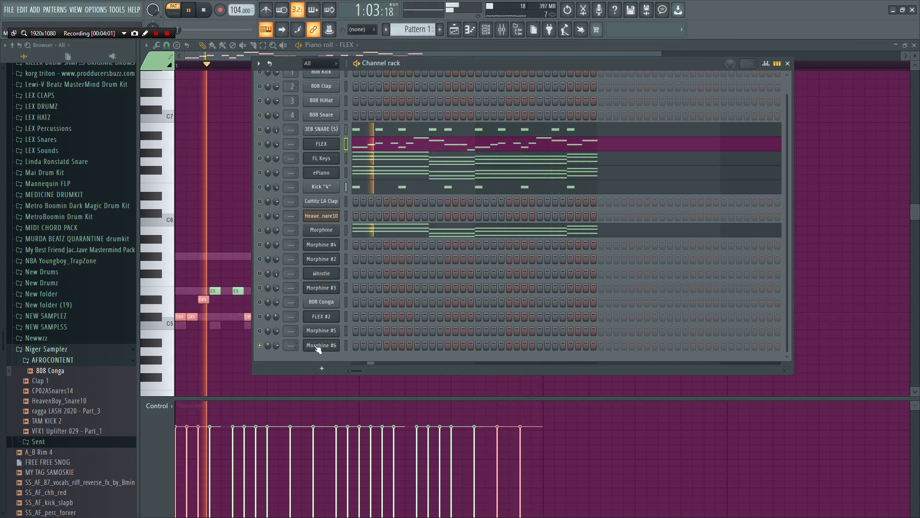
{"action": "right_click", "coordinate": [338, 345]}
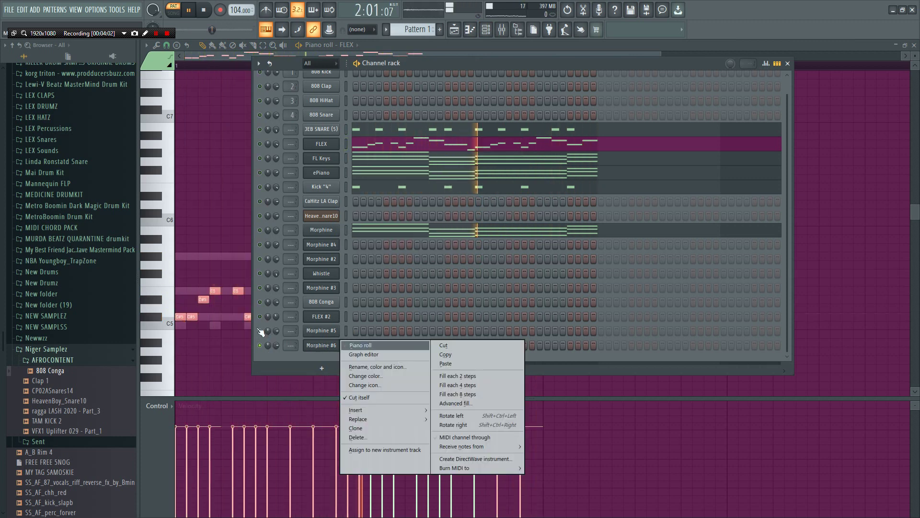
{"action": "right_click", "coordinate": [318, 317]}
{"action": "right_click", "coordinate": [322, 316]}
{"action": "left_click", "coordinate": [446, 334]}
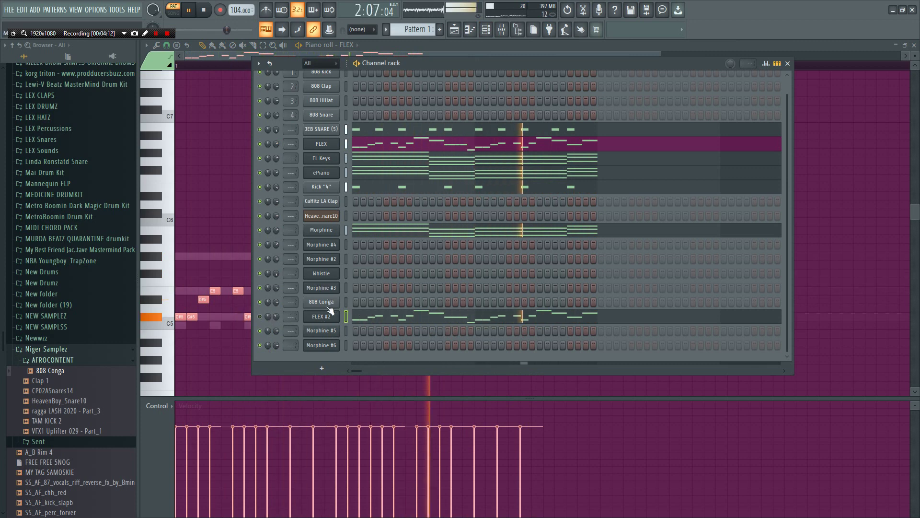
{"action": "key", "text": "space"}
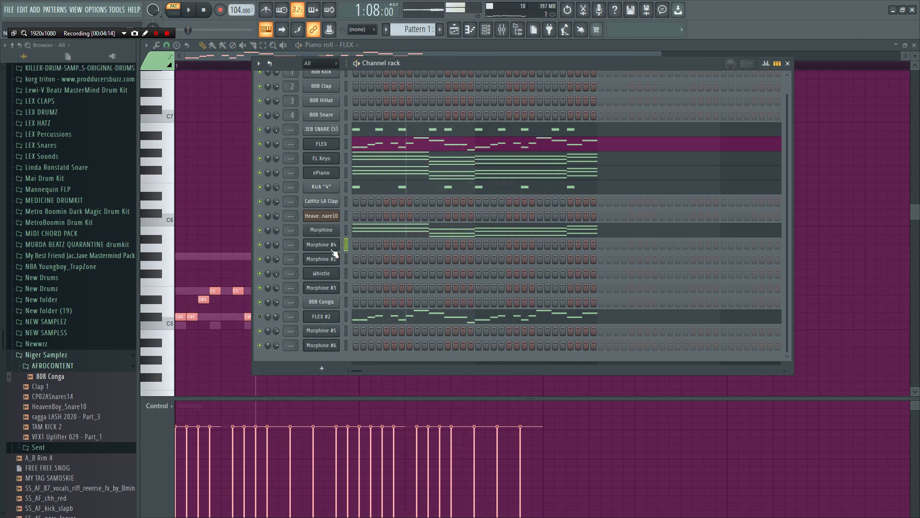
{"action": "right_click", "coordinate": [329, 245]}
{"action": "mouse_move", "coordinate": [375, 245]}
{"action": "left_click", "coordinate": [449, 265]}
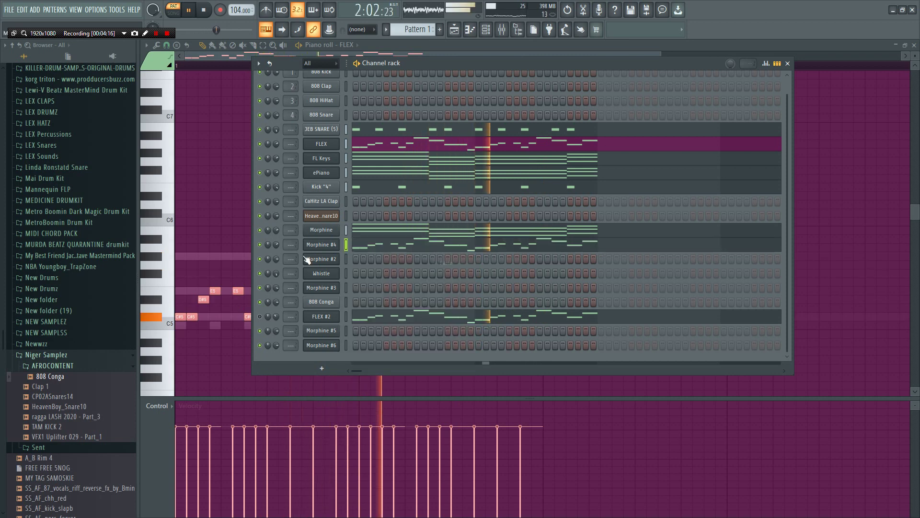
- Copy the FL Keys chords and paste them over the melody in the Morphine #4 channel
{"action": "right_click", "coordinate": [330, 159]}
{"action": "left_click", "coordinate": [475, 167]}
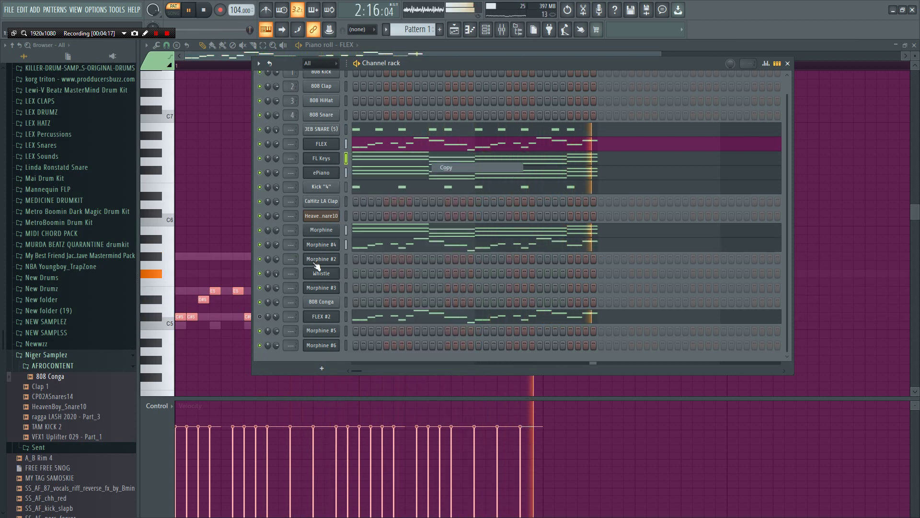
{"action": "right_click", "coordinate": [314, 245]}
{"action": "left_click", "coordinate": [499, 263]}
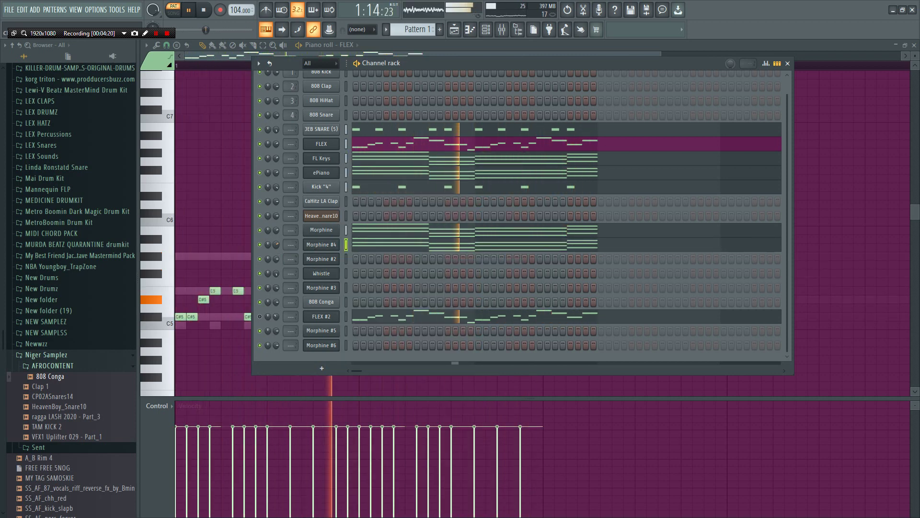
- Open the Morphine #6 channel in the piano roll and draw a C#5 note at the start of bar 1
{"action": "left_click", "coordinate": [346, 330]}
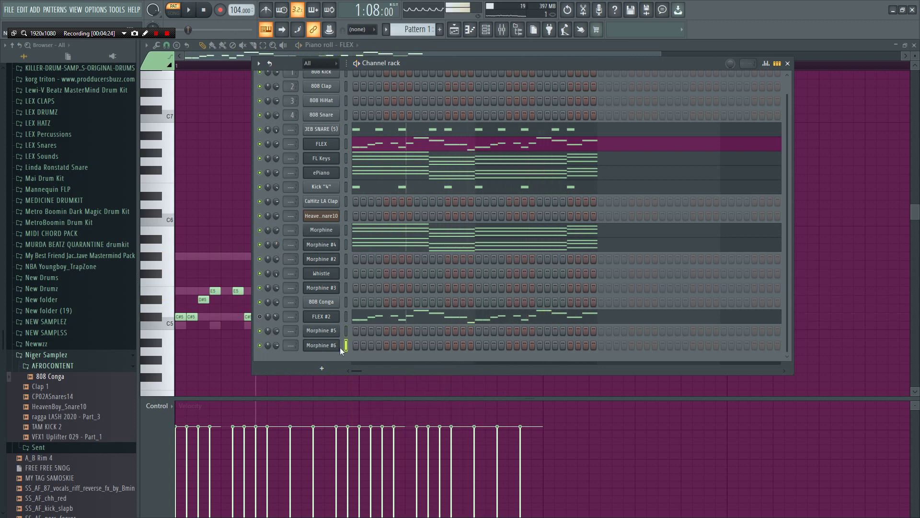
{"action": "right_click", "coordinate": [340, 347]}
{"action": "left_click", "coordinate": [373, 347]}
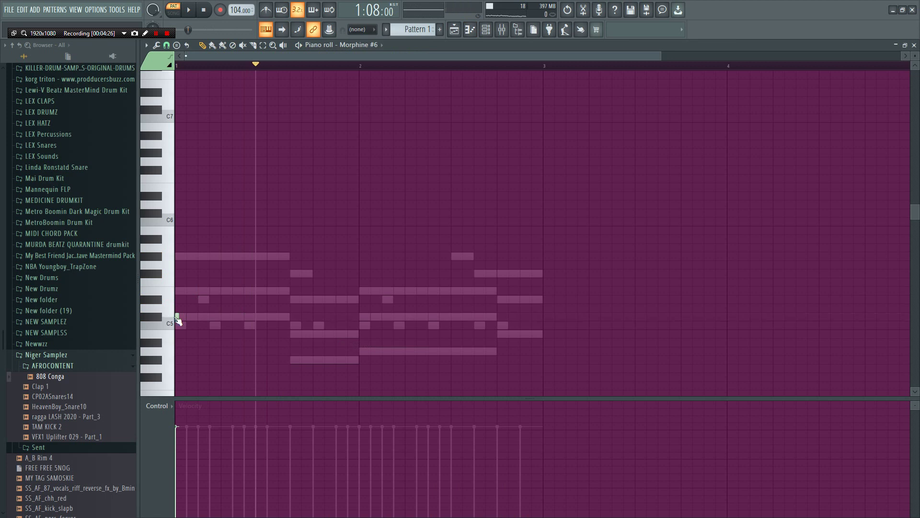
{"action": "left_click", "coordinate": [169, 66]}
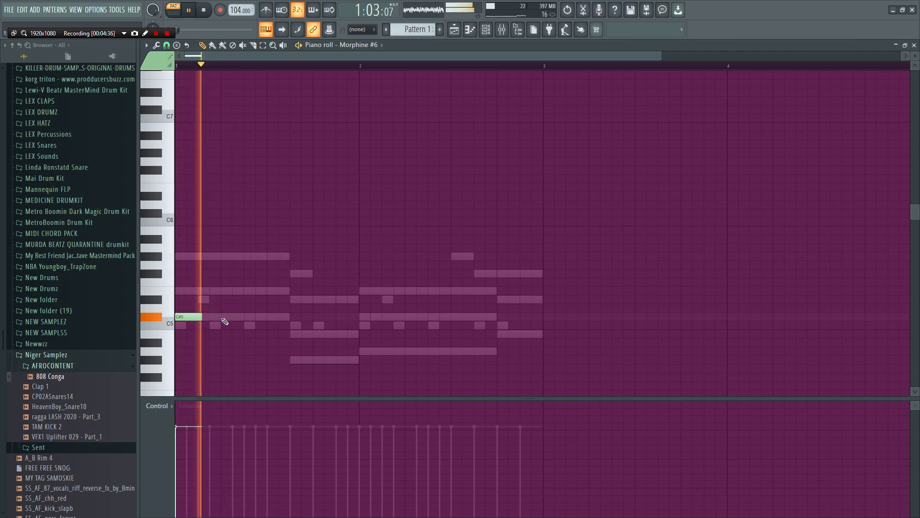
- Continue bar 1 of the Morphine #6 line with a very short C#5, an E5 and a longer G#4 note
{"action": "left_click", "coordinate": [225, 317]}
{"action": "left_click_drag", "start_coordinate": [229, 317], "coordinate": [230, 360]}
{"action": "right_click", "coordinate": [231, 359]}
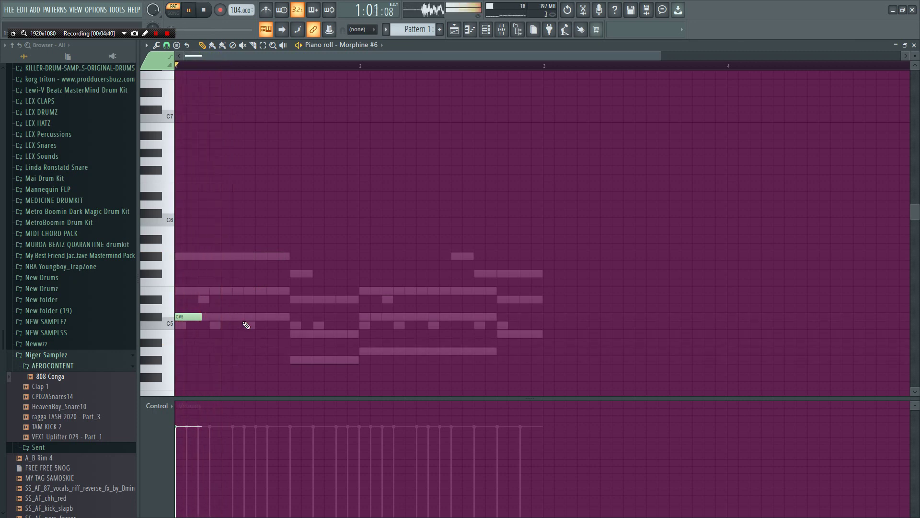
{"action": "left_click_drag", "start_coordinate": [246, 318], "coordinate": [240, 319]}
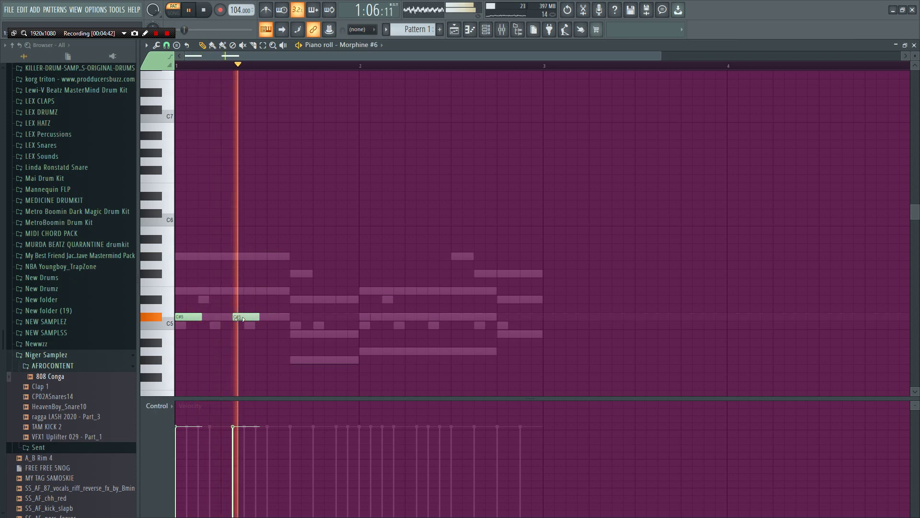
{"action": "left_click", "coordinate": [246, 290]}
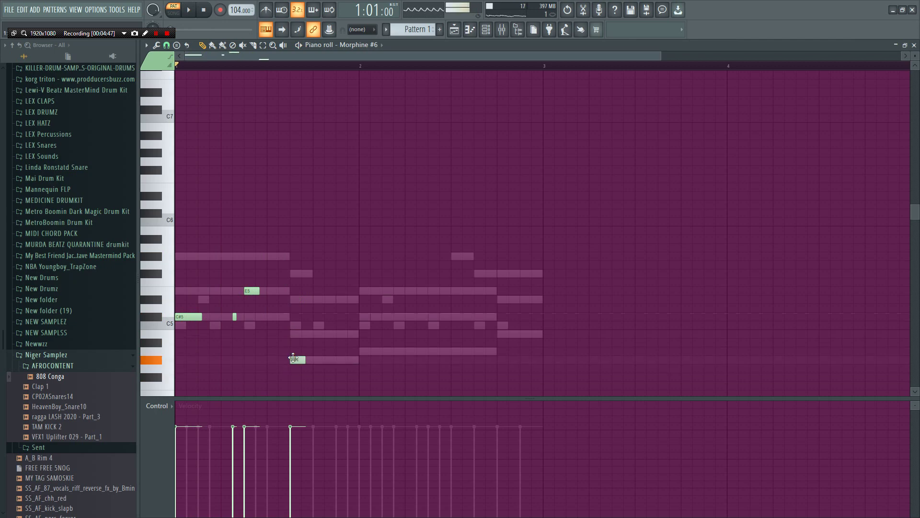
{"action": "left_click_drag", "start_coordinate": [311, 366], "coordinate": [335, 366]}
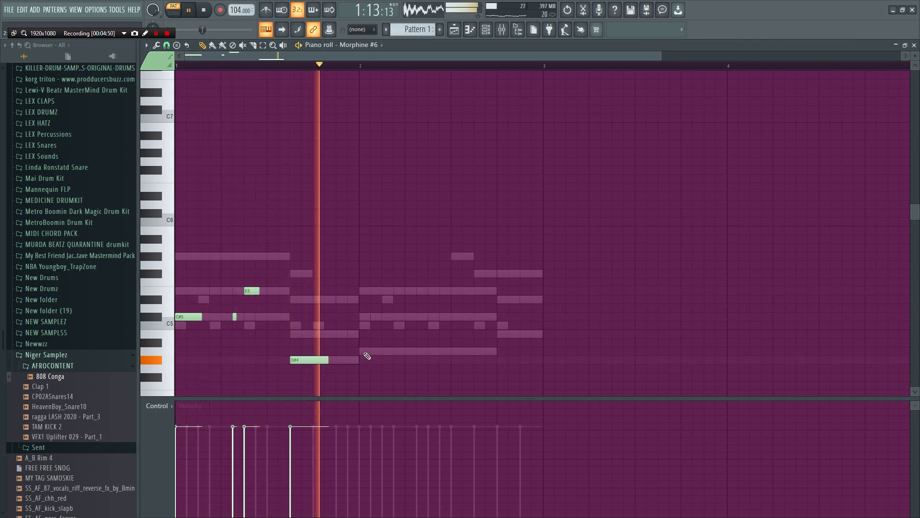
- Add an A4 note at the start of bar 2 and copy bar 1's very short C#5 and E5 to the same position in bar 2
{"action": "left_click", "coordinate": [382, 351]}
{"action": "left_click_drag", "start_coordinate": [364, 334], "coordinate": [221, 251]}
{"action": "left_click_drag", "start_coordinate": [255, 293], "coordinate": [428, 293]}
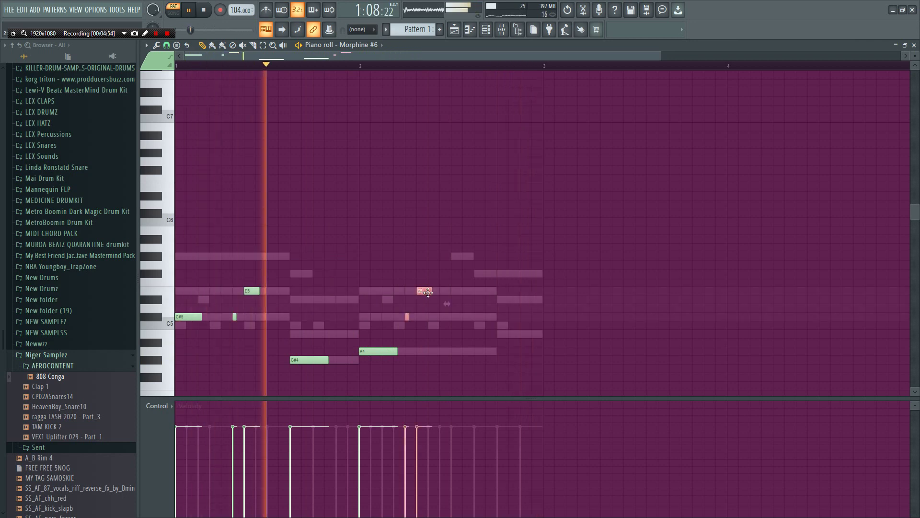
{"action": "left_click", "coordinate": [439, 259]}
{"action": "right_click", "coordinate": [443, 260]}
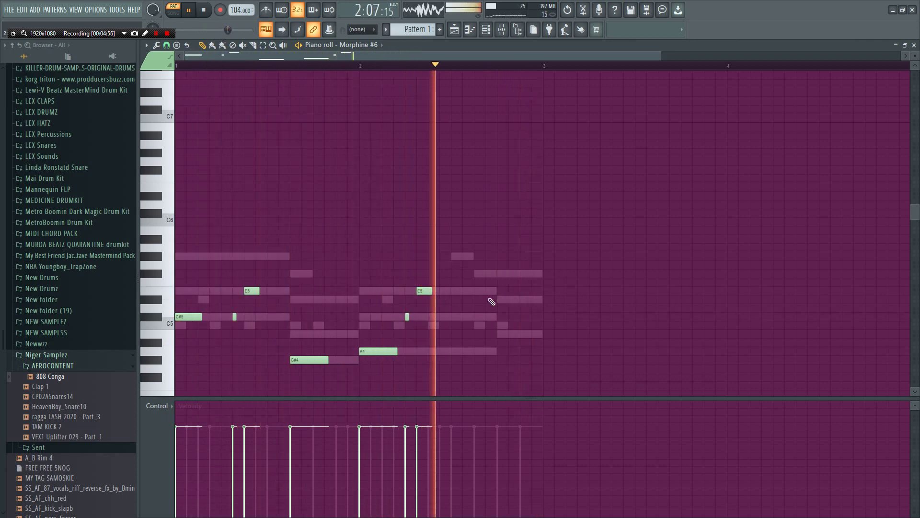
{"action": "left_click_drag", "start_coordinate": [403, 263], "coordinate": [480, 327]}
{"action": "left_click_drag", "start_coordinate": [426, 292], "coordinate": [437, 292]}
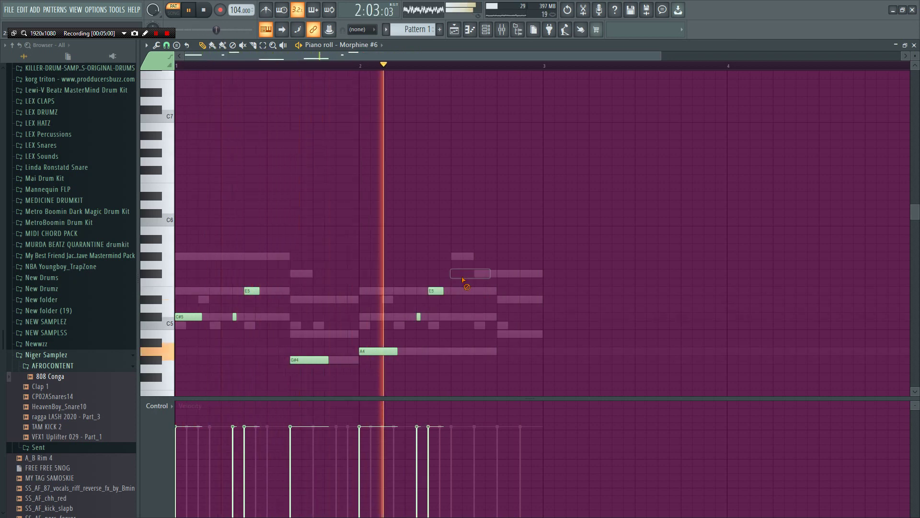
- Add a short F#5 and a longer D#5 at the end of bar 2, and a short C#5 before the G#4 in bar 1
{"action": "left_click", "coordinate": [476, 273]}
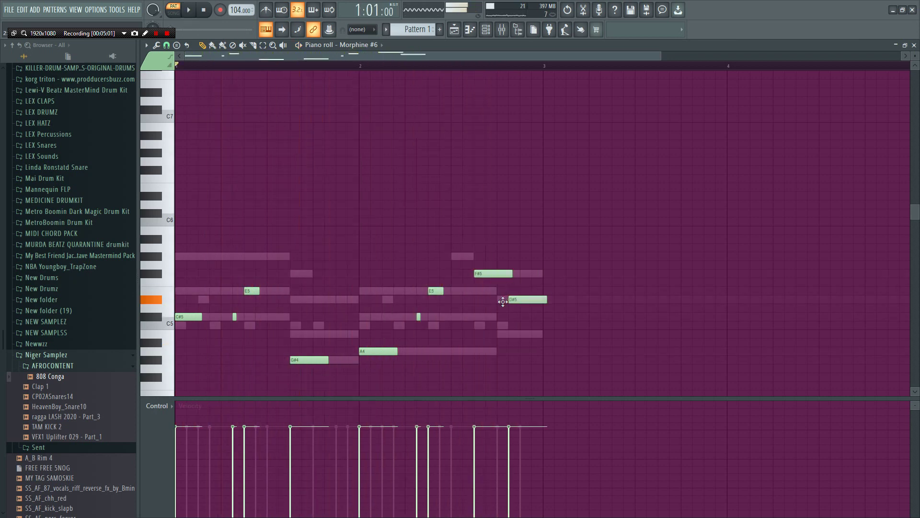
{"action": "left_click_drag", "start_coordinate": [511, 273], "coordinate": [501, 273]}
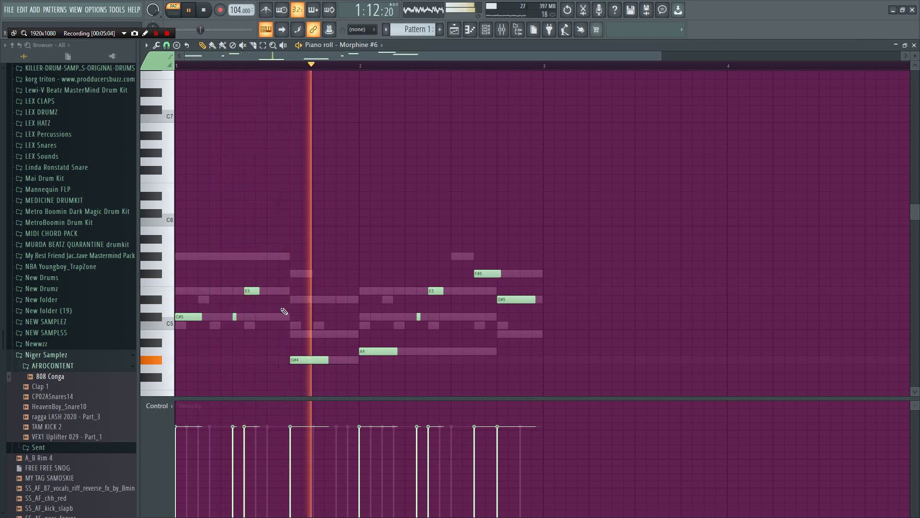
{"action": "left_click_drag", "start_coordinate": [271, 294], "coordinate": [259, 291]}
{"action": "key", "text": "space"}
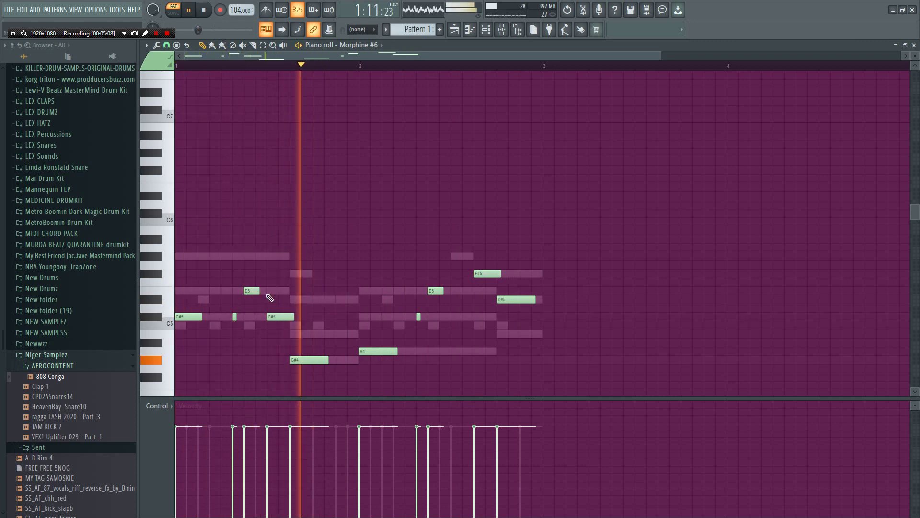
{"action": "left_click_drag", "start_coordinate": [293, 318], "coordinate": [282, 319]}
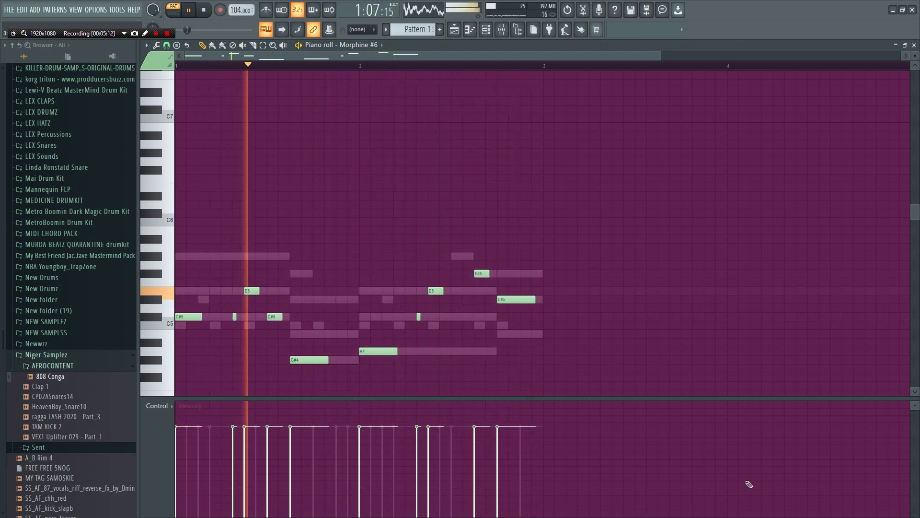
- Transpose all Morphine #6 notes down one octave and adjust the channel's volume in the Channel rack
{"action": "key", "text": "ctrl+a"}
{"action": "key", "text": "ctrl+Down"}
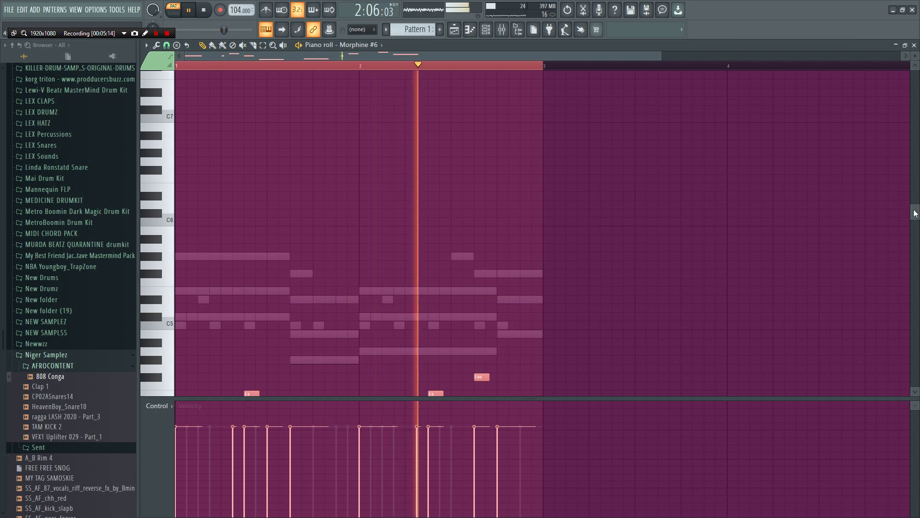
{"action": "left_click_drag", "start_coordinate": [914, 210], "coordinate": [901, 265]}
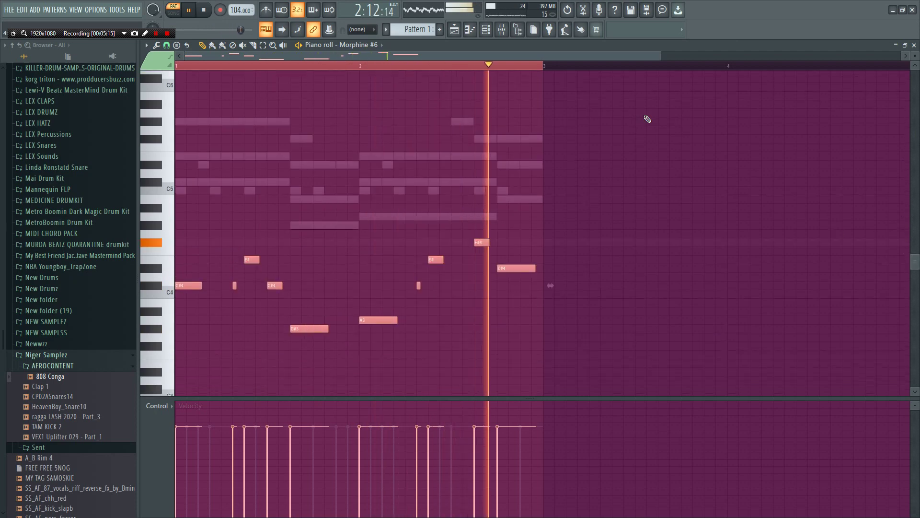
{"action": "left_click", "coordinate": [486, 30]}
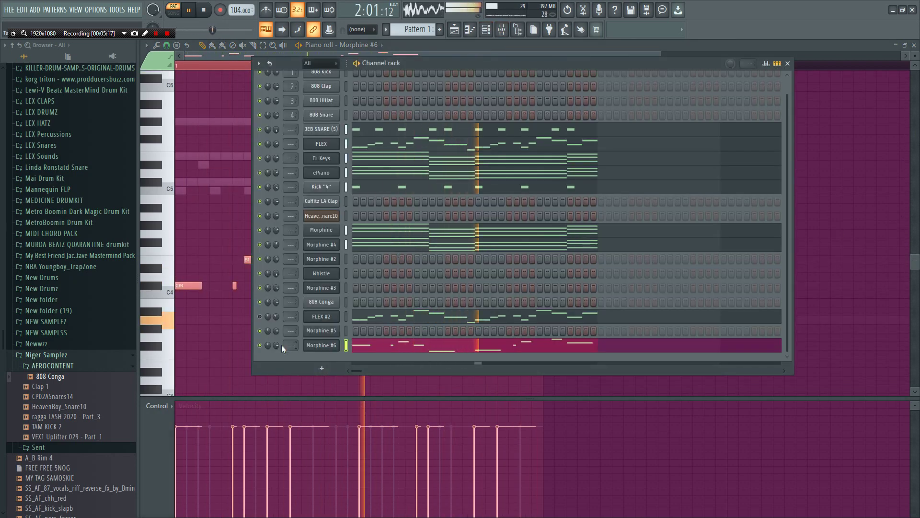
{"action": "left_click_drag", "start_coordinate": [276, 345], "coordinate": [276, 341]}
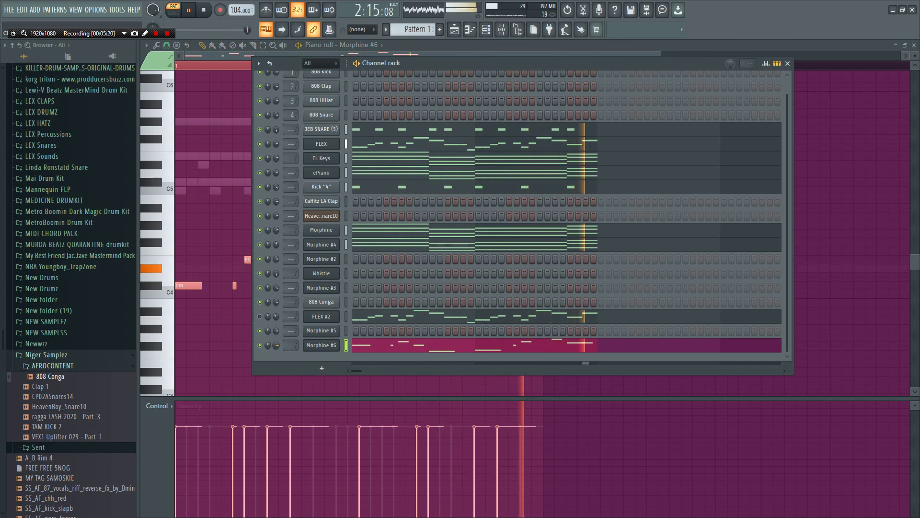
- Add a short E4 before the F#4 in bar 2 and a short F3 at the end of bar 1, and play the line
{"action": "key", "text": "F6"}
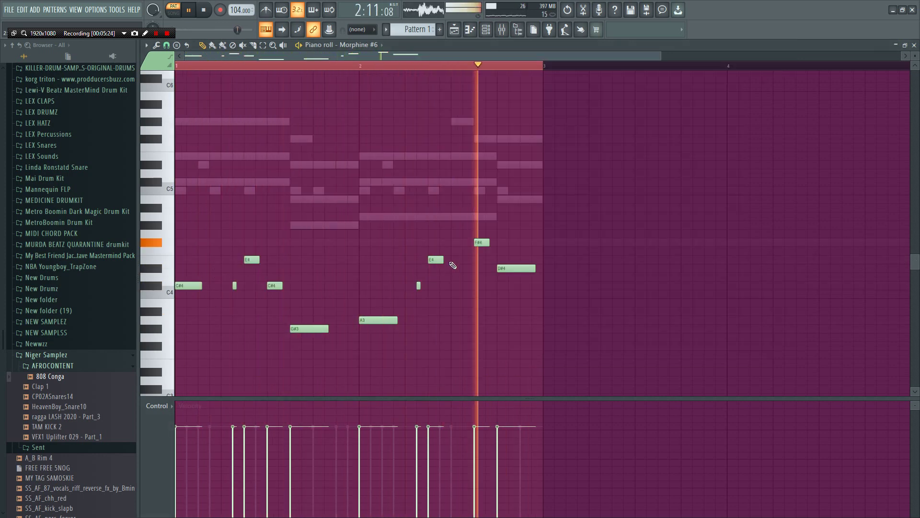
{"action": "key", "text": "space"}
{"action": "left_click", "coordinate": [408, 66]}
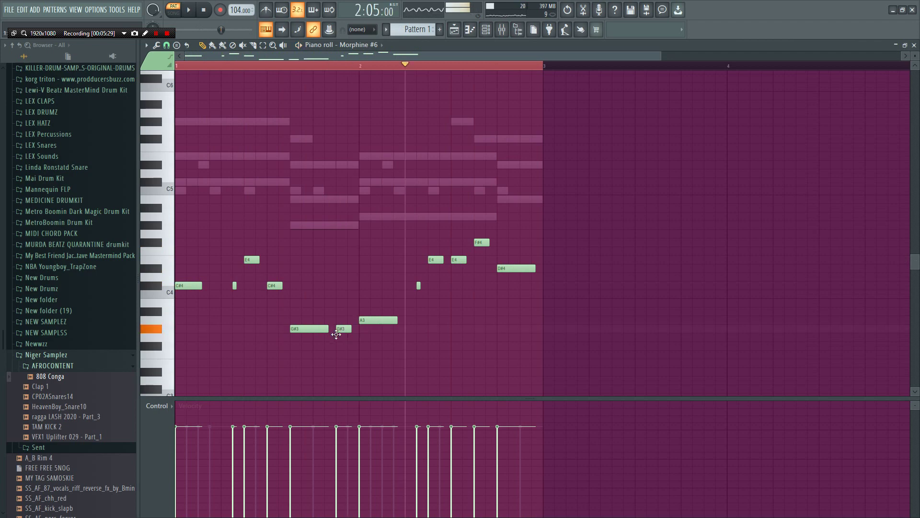
{"action": "left_click", "coordinate": [267, 66]}
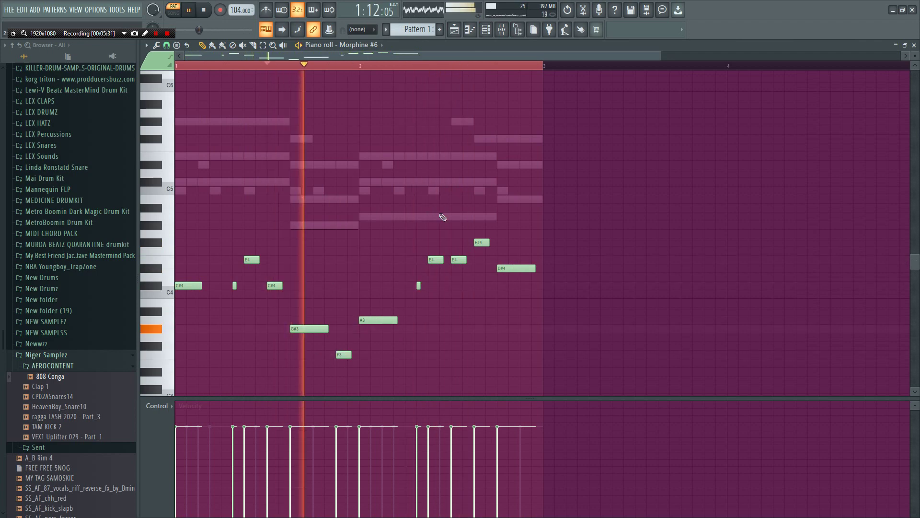
- Paste the copied FL Keys chords over the melody in the FLEX #2 channel
{"action": "left_click", "coordinate": [486, 29]}
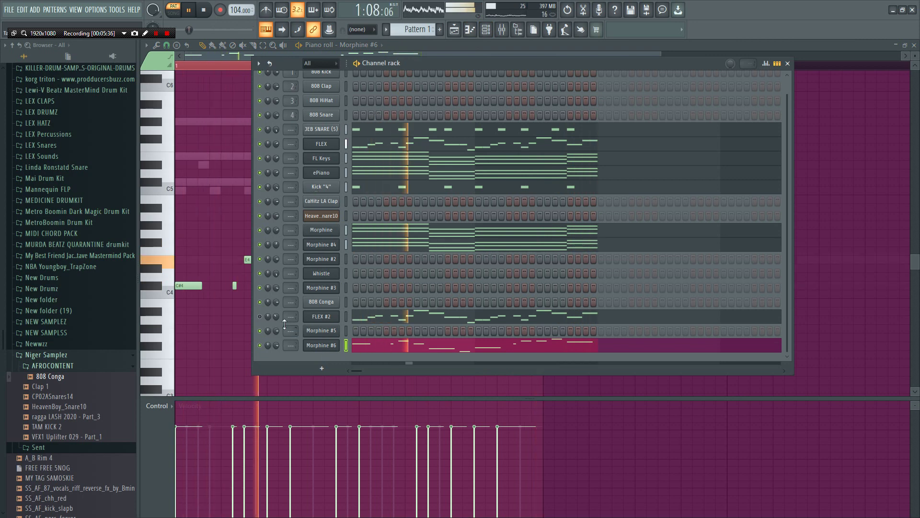
{"action": "right_click", "coordinate": [334, 320]}
{"action": "left_click", "coordinate": [446, 334]}
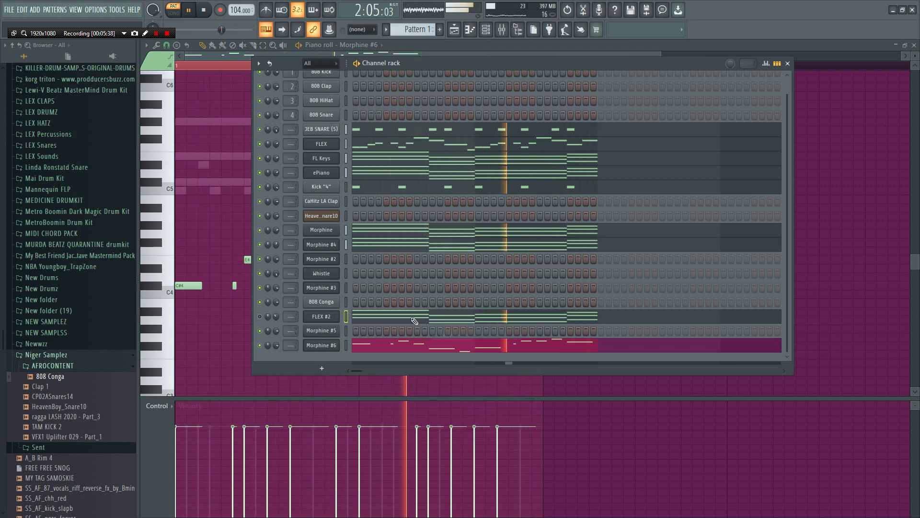
- Try shortening the first FLEX #2 chord to one beat and placing it at the start of bar 1
{"action": "left_click", "coordinate": [416, 318]}
{"action": "left_click_drag", "start_coordinate": [237, 220], "coordinate": [261, 128]}
{"action": "left_click", "coordinate": [183, 67]}
{"action": "left_click_drag", "start_coordinate": [335, 123], "coordinate": [278, 128]}
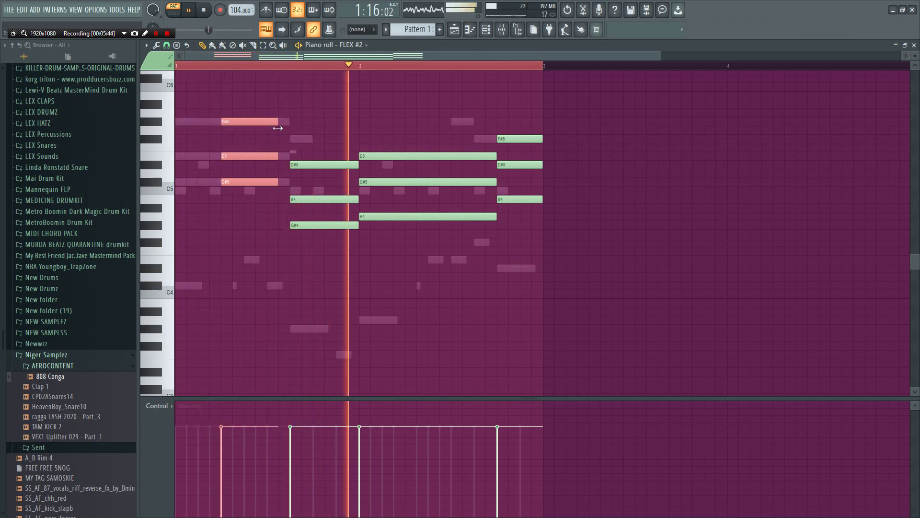
{"action": "key", "text": "F6"}
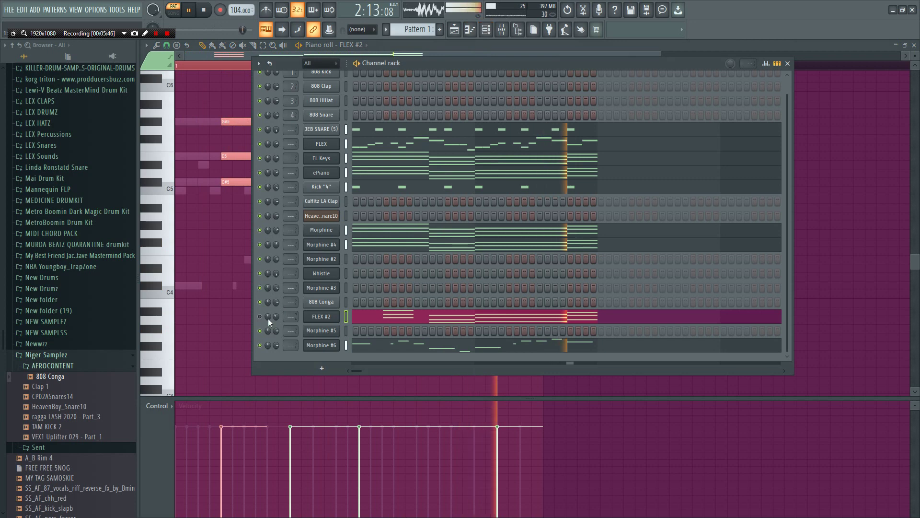
{"action": "key", "text": "space"}
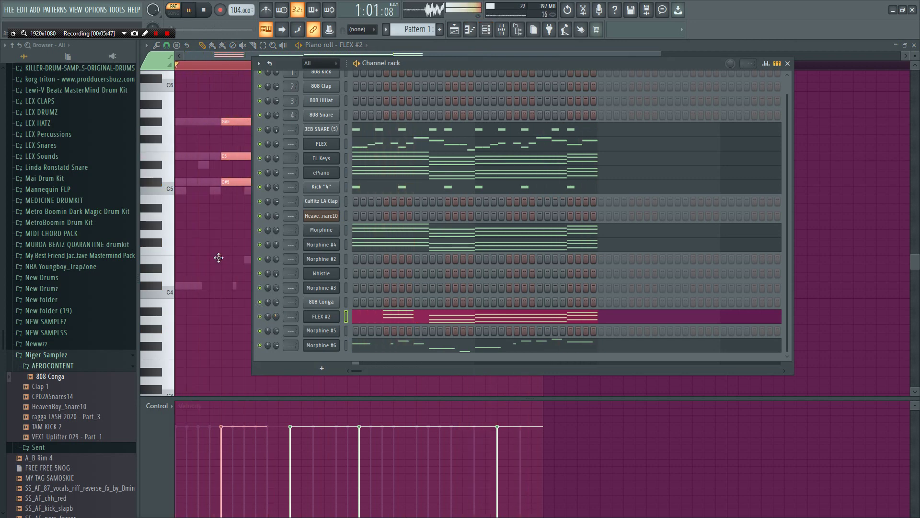
{"action": "key", "text": "space"}
{"action": "left_click", "coordinate": [219, 257], "text": "ctrl"}
{"action": "left_click_drag", "start_coordinate": [253, 224], "coordinate": [198, 123]}
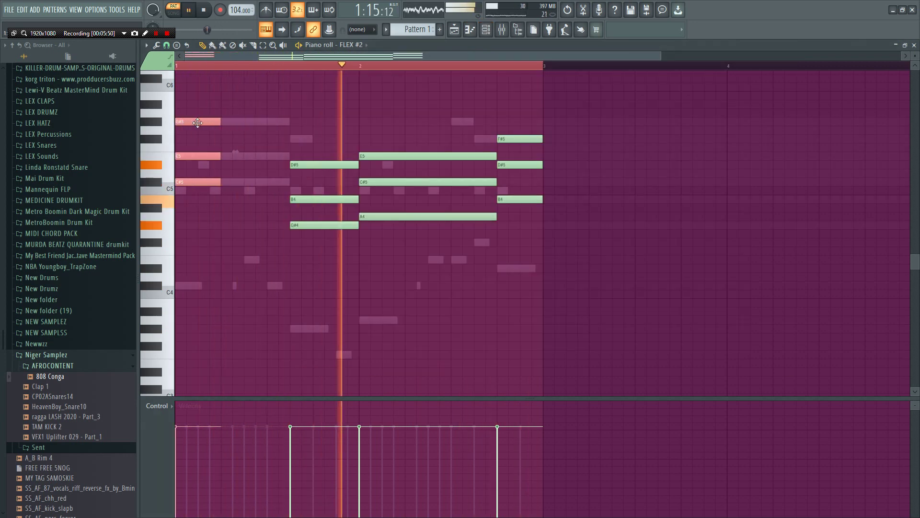
- Try strumming all the FLEX #2 chords with a wide start-time offset and trimming the ends of their notes
{"action": "key", "text": "ctrl+a"}
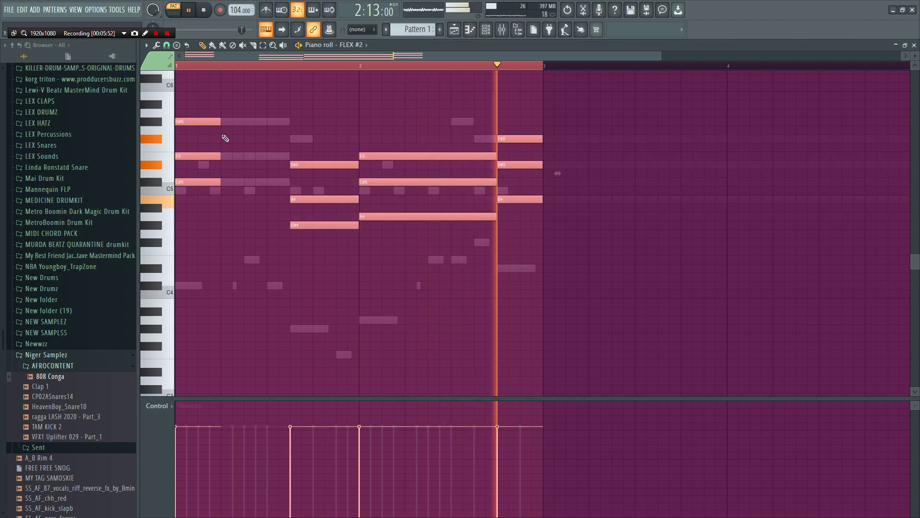
{"action": "key", "text": "alt+s"}
{"action": "left_click", "coordinate": [514, 299]}
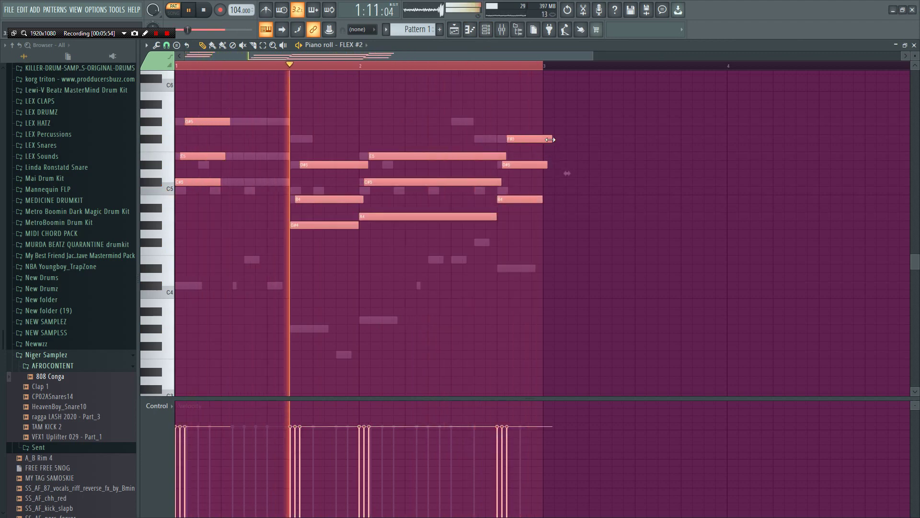
{"action": "left_click_drag", "start_coordinate": [550, 140], "coordinate": [538, 140]}
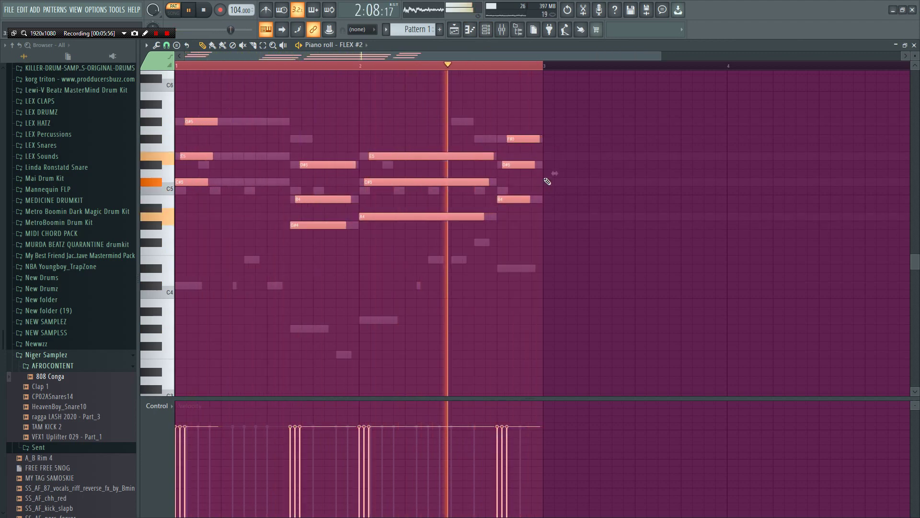
{"action": "key", "text": "F6"}
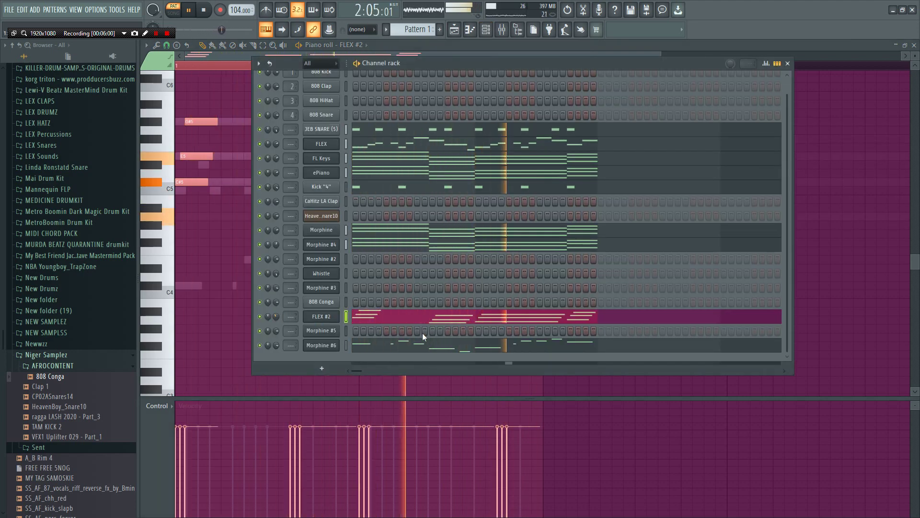
- Paste the copied full-length chords over the edited notes in the FLEX #2 channel
{"action": "left_click", "coordinate": [432, 322]}
{"action": "right_click", "coordinate": [328, 317]}
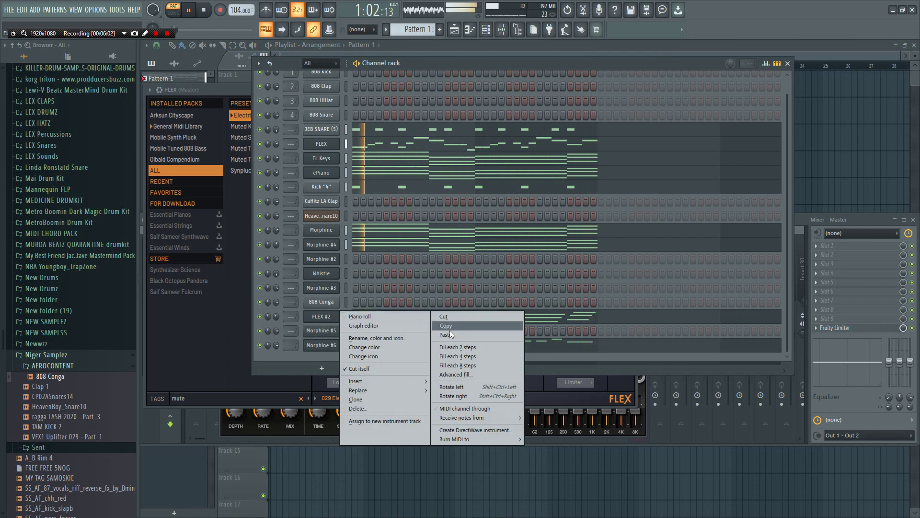
{"action": "left_click", "coordinate": [450, 331]}
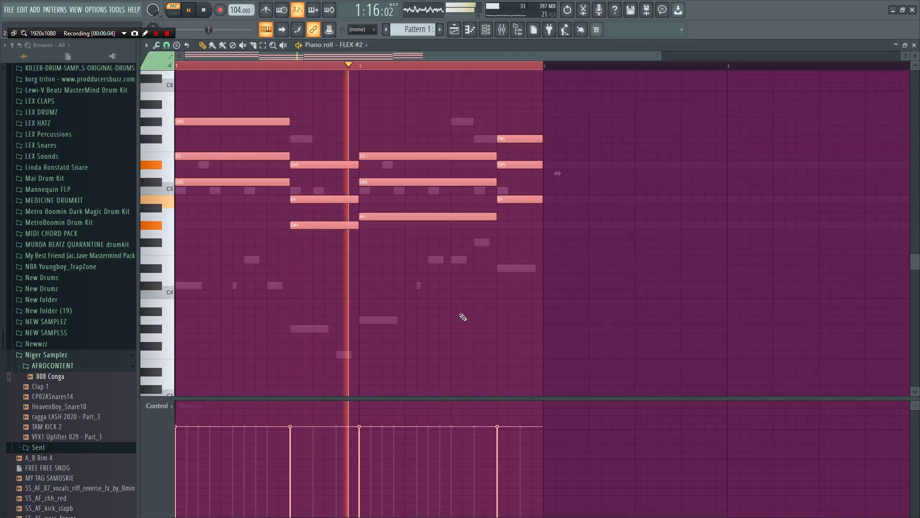
- Strum all the FLEX #2 chords with a small start-time offset and trim their note ends slightly
{"action": "key", "text": "alt+s"}
{"action": "left_click_drag", "start_coordinate": [425, 246], "coordinate": [426, 256]}
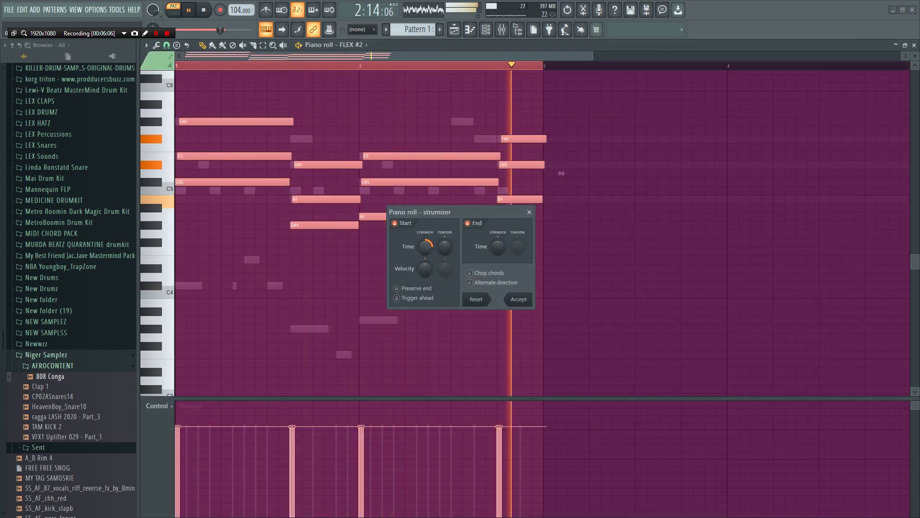
{"action": "left_click", "coordinate": [518, 299]}
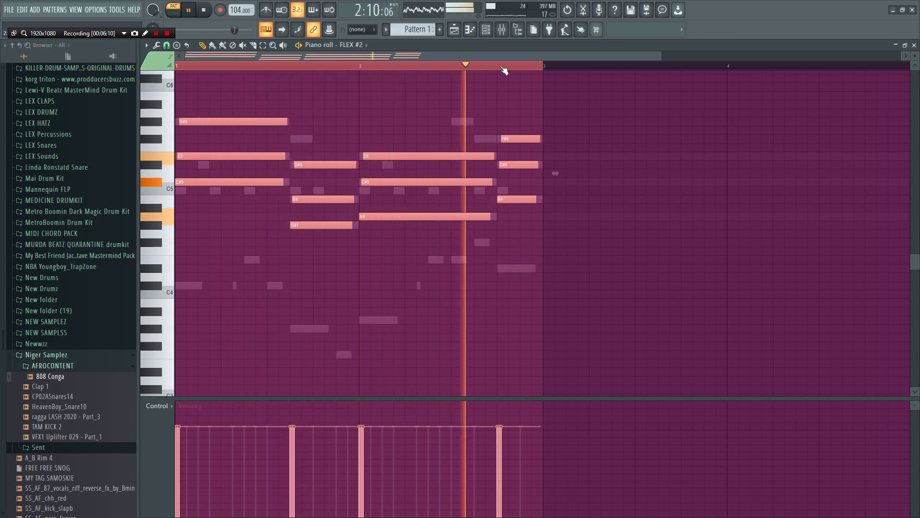
- Start a melody in the Whistle channel with a single one-step C#6 on step 6 of bar 1
{"action": "key", "text": "F6"}
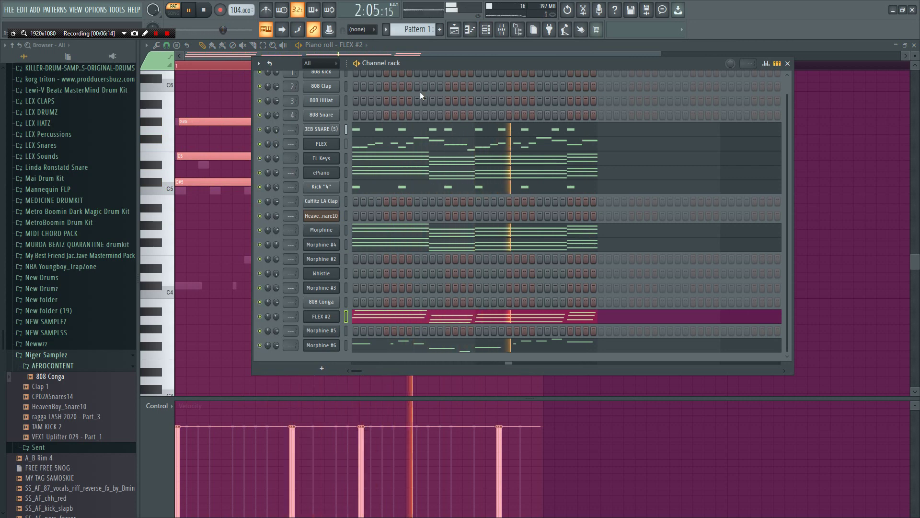
{"action": "right_click", "coordinate": [335, 273]}
{"action": "left_click", "coordinate": [358, 274]}
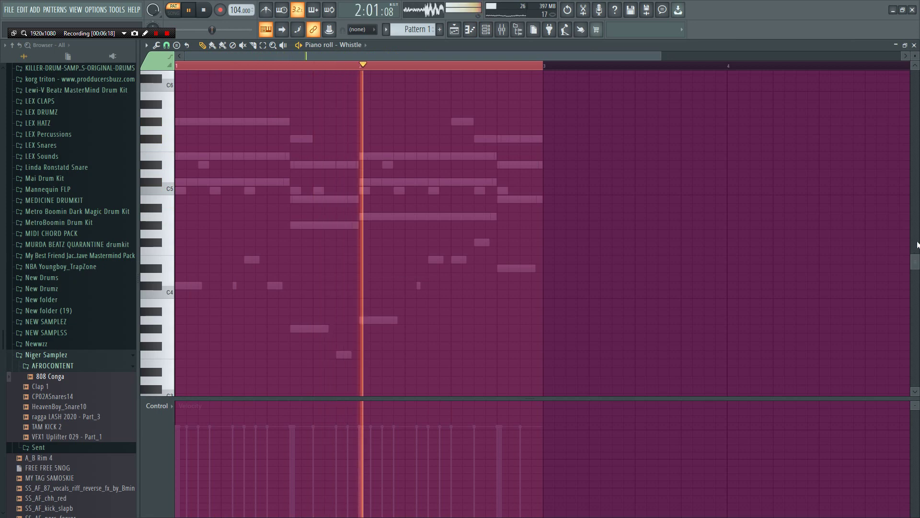
{"action": "left_click_drag", "start_coordinate": [915, 244], "coordinate": [916, 226]}
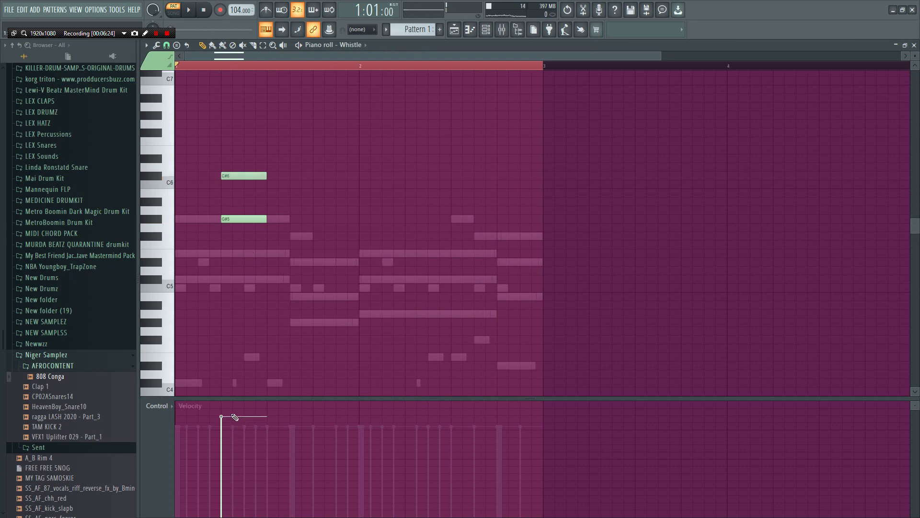
{"action": "right_click", "coordinate": [259, 218]}
{"action": "key", "text": "space"}
{"action": "left_click_drag", "start_coordinate": [251, 176], "coordinate": [260, 177]}
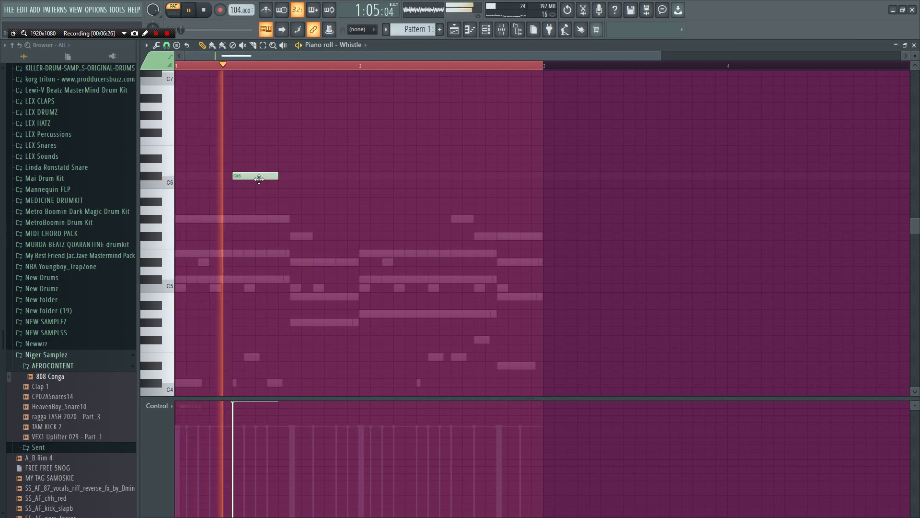
{"action": "key", "text": "space"}
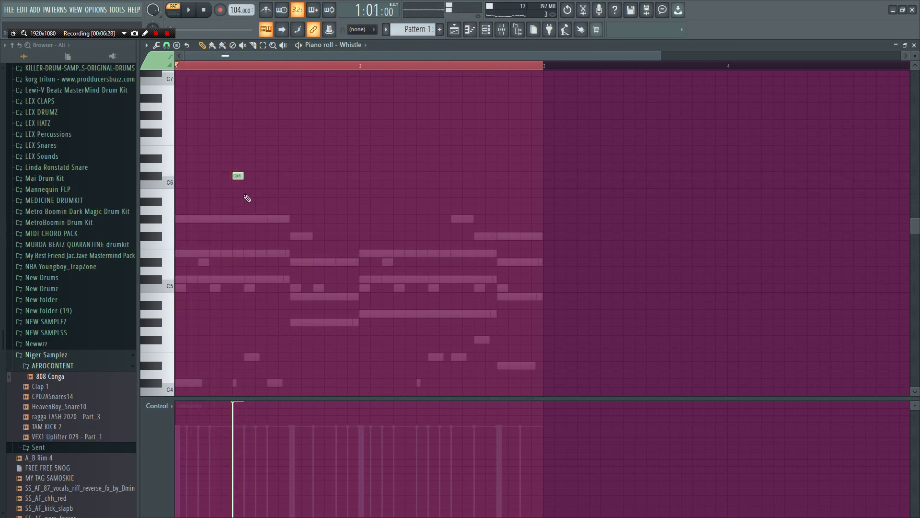
- Continue the Whistle phrase in bar 1 with short C6, C#6 and C#6 notes, a two-step C6 and a short G#5
{"action": "key", "text": "space"}
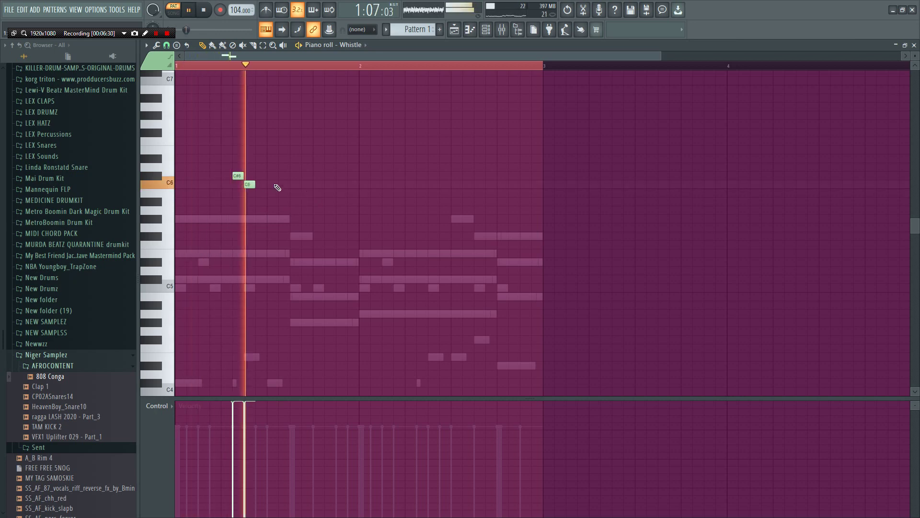
{"action": "left_click_drag", "start_coordinate": [284, 169], "coordinate": [293, 181]}
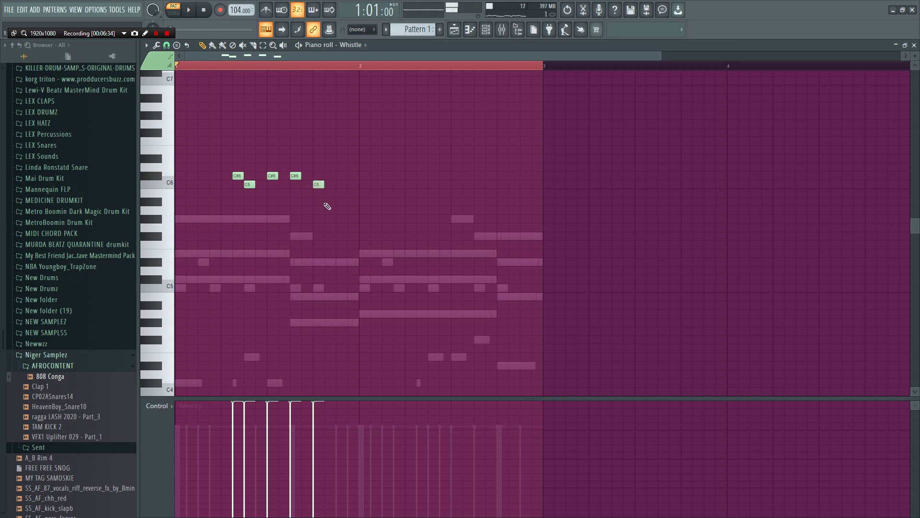
{"action": "key", "text": "space"}
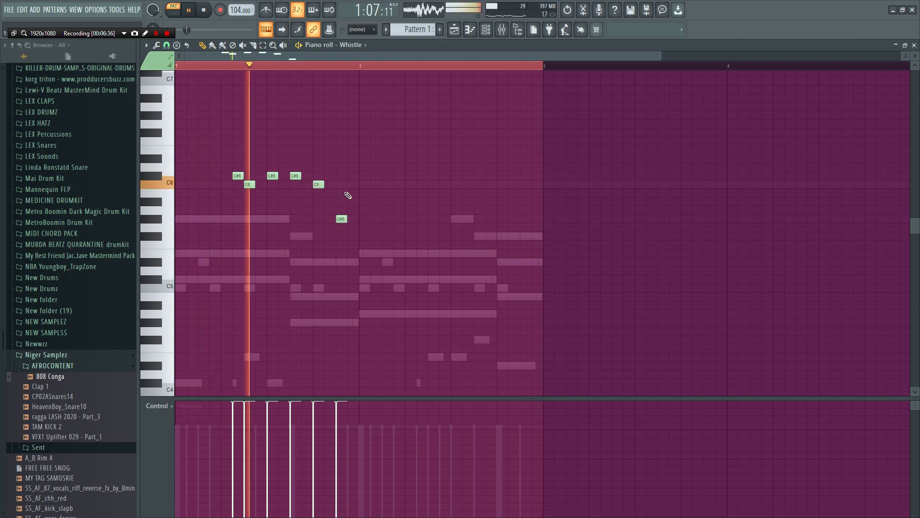
{"action": "key", "text": "space"}
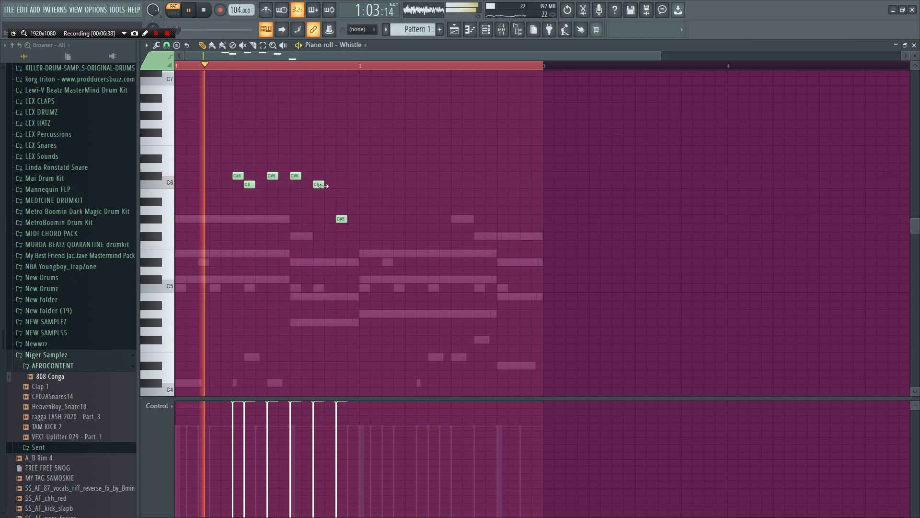
{"action": "left_click_drag", "start_coordinate": [323, 184], "coordinate": [336, 184]}
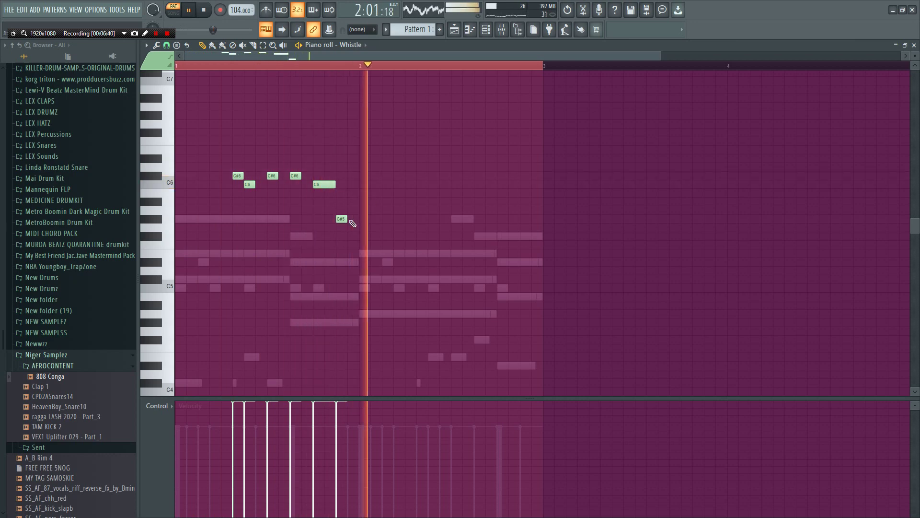
- Copy the Whistle phrase into bar 2, shortening its last C6 to one step and inserting an A#5 before the G#5
{"action": "left_click_drag", "start_coordinate": [394, 247], "coordinate": [424, 171]}
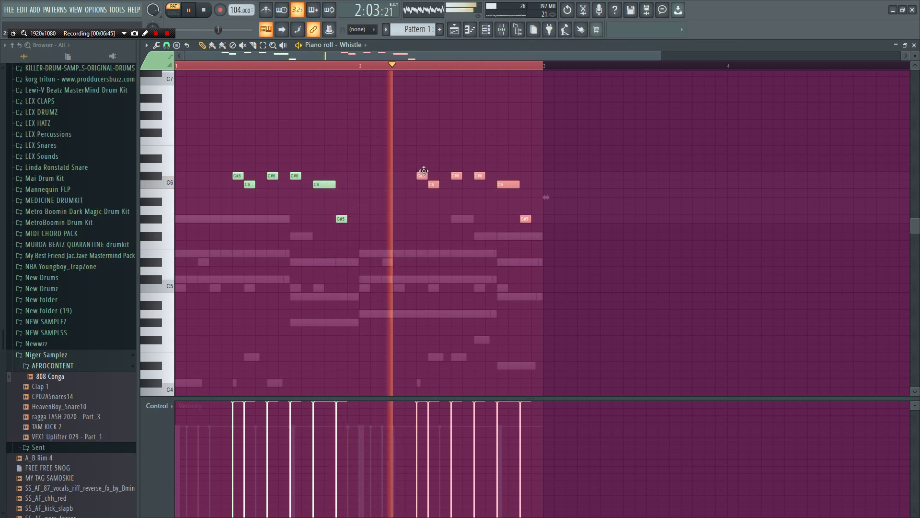
{"action": "left_click", "coordinate": [527, 160], "text": "ctrl"}
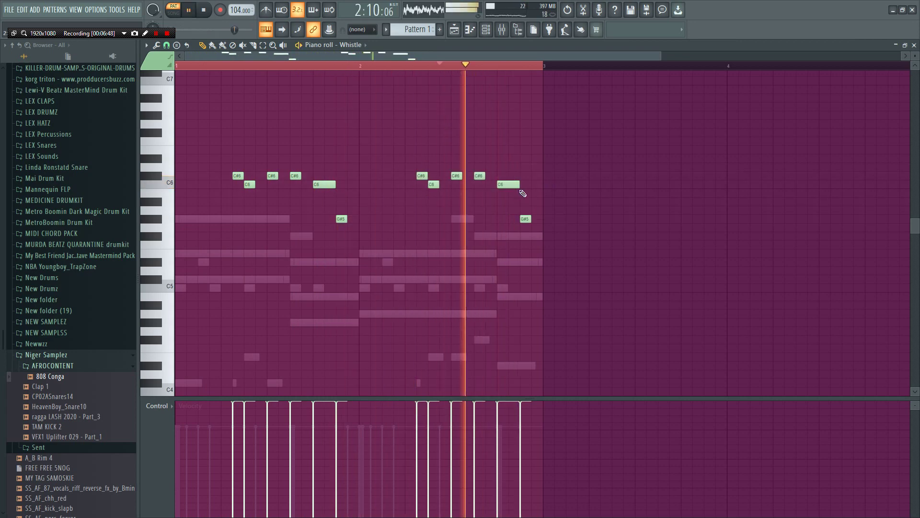
{"action": "left_click_drag", "start_coordinate": [519, 185], "coordinate": [509, 188]}
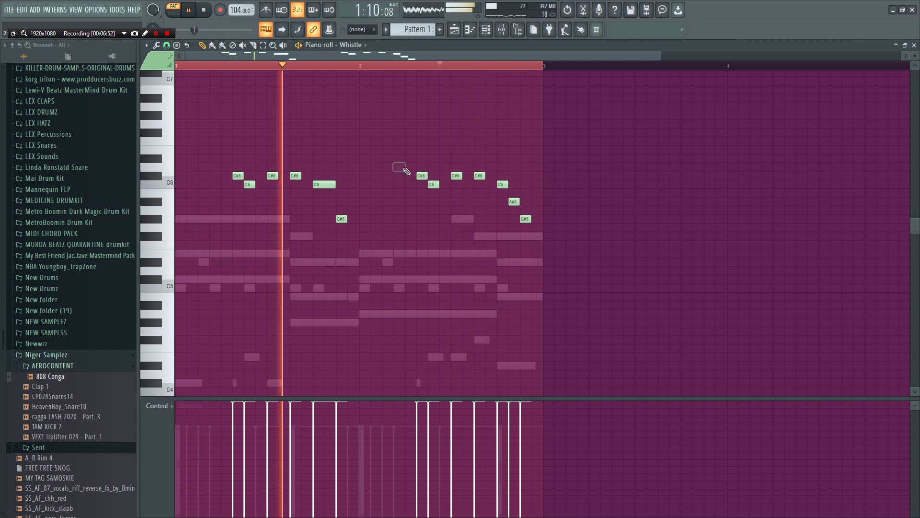
- Shorten the last C6 in bar 1 of the Whistle phrase to one step and add an A#5 before the G#5
{"action": "key", "text": "space"}
{"action": "key", "text": "F6"}
{"action": "key", "text": "F6"}
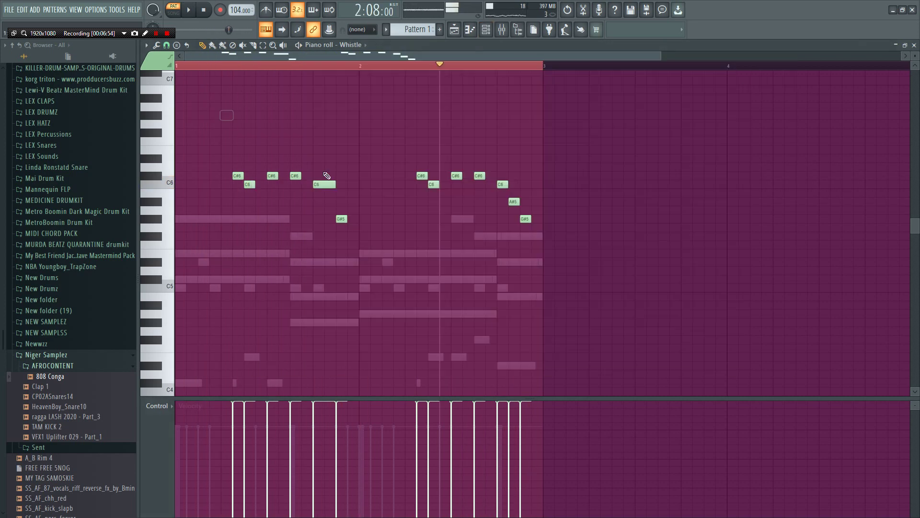
{"action": "left_click_drag", "start_coordinate": [321, 190], "coordinate": [320, 190]}
{"action": "left_click", "coordinate": [327, 201]}
{"action": "left_click", "coordinate": [361, 168]}
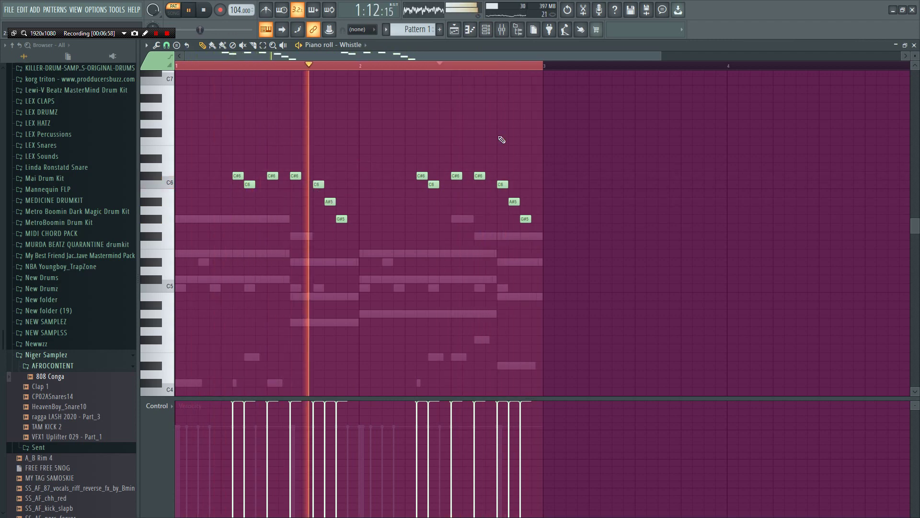
- Enter short Morphine #2 notes on beats 1, 3 and 4: E5, G#5, B5 in bar 1 and E5, C#5, D#5 in bar 2
{"action": "key", "text": "F6"}
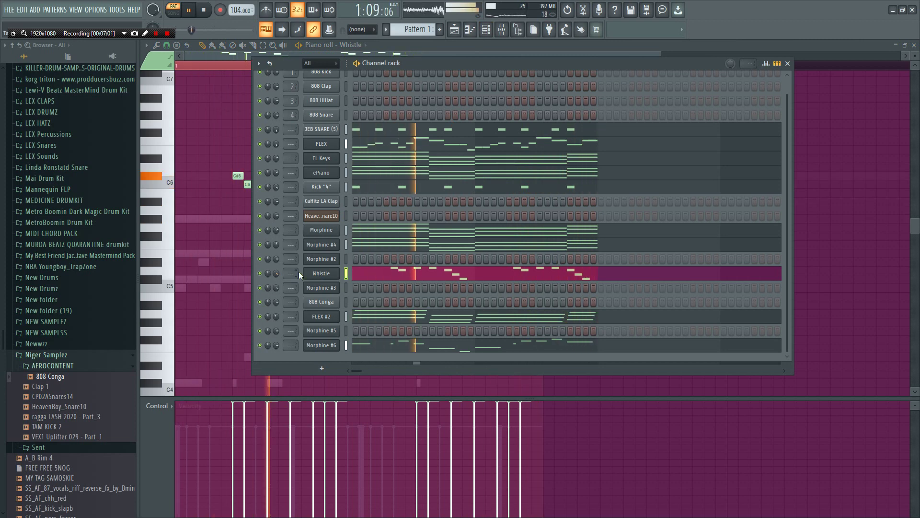
{"action": "left_click", "coordinate": [318, 262]}
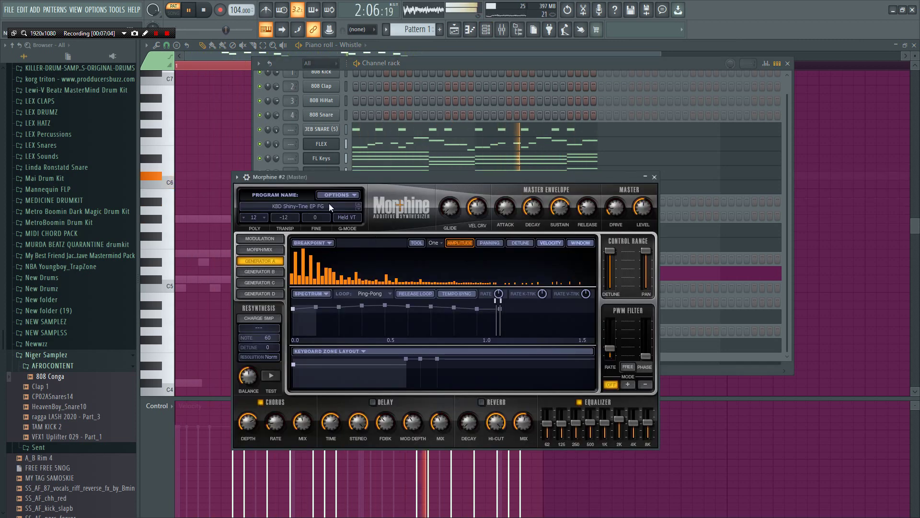
{"action": "left_click", "coordinate": [481, 56]}
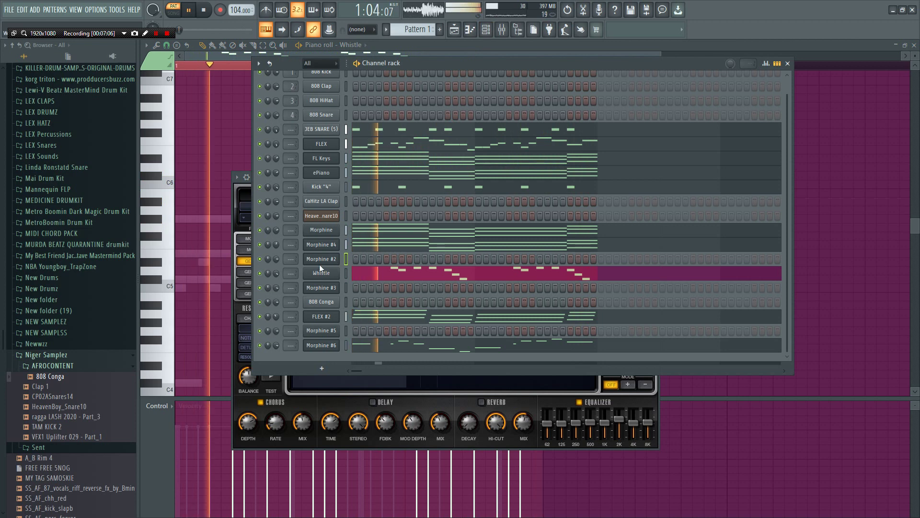
{"action": "right_click", "coordinate": [319, 263]}
{"action": "left_click", "coordinate": [347, 262]}
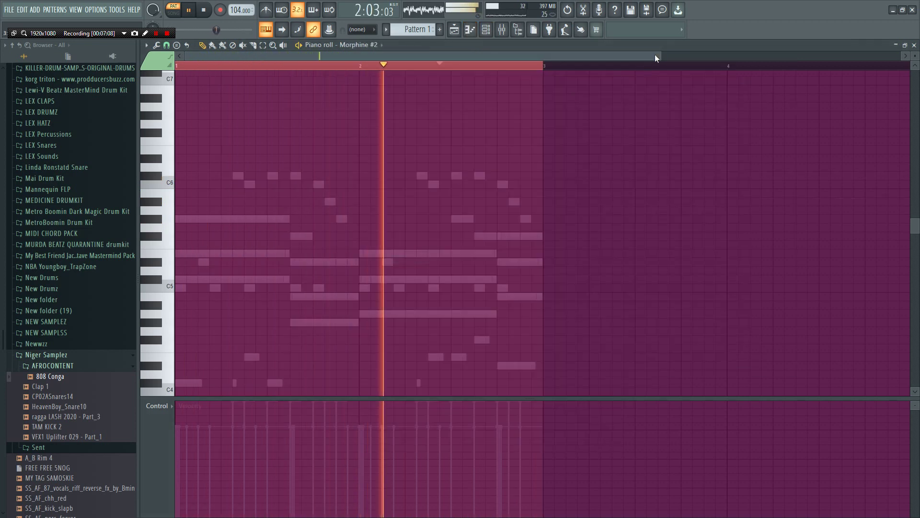
{"action": "left_click_drag", "start_coordinate": [661, 57], "coordinate": [549, 56]}
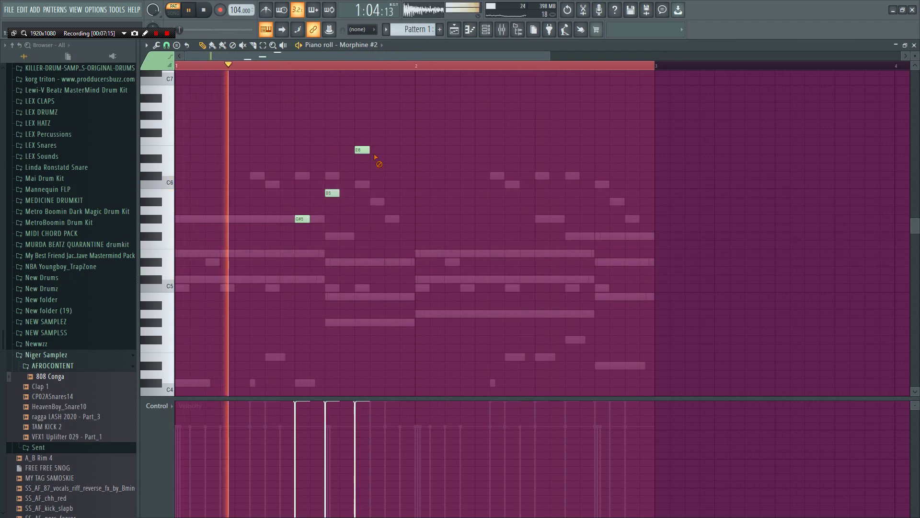
{"action": "right_click", "coordinate": [332, 193]}
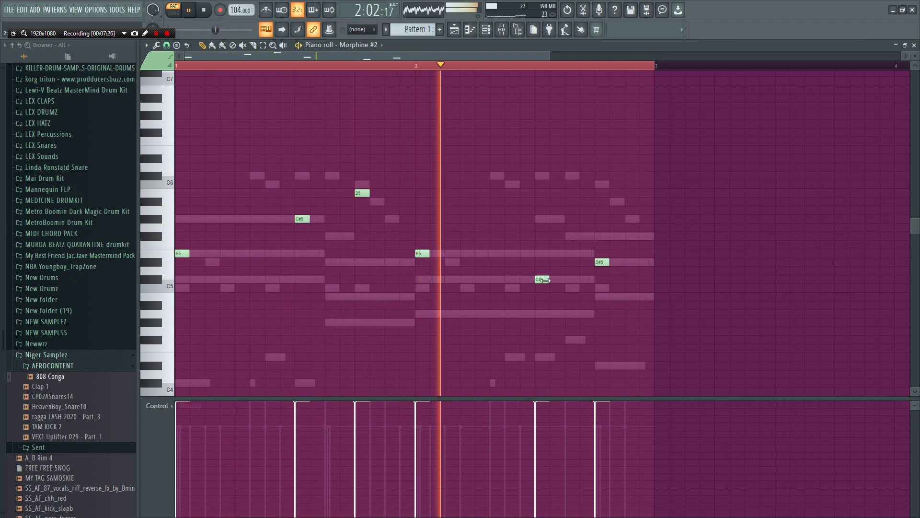
- Lengthen the C#5 and D#5 in bar 2 and the E5 in bar 1 to three steps, and select all Morphine #2 notes
{"action": "left_click_drag", "start_coordinate": [550, 279], "coordinate": [640, 262]}
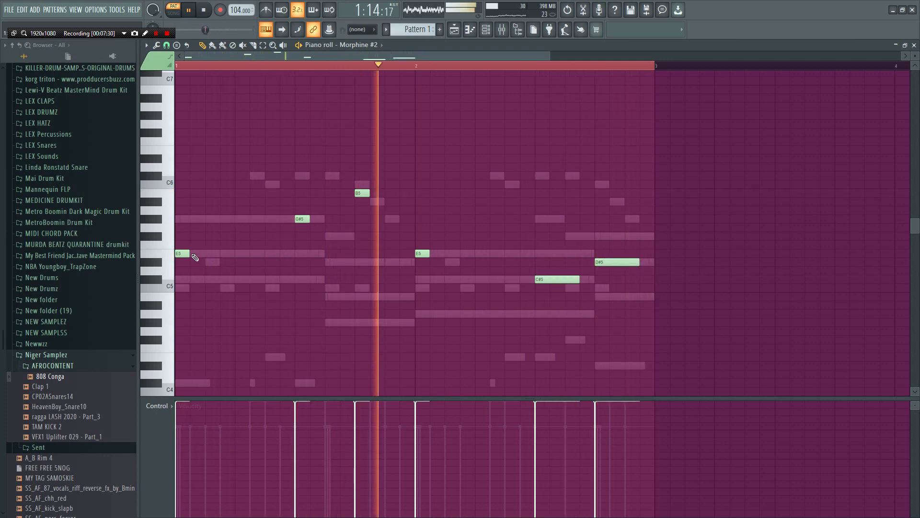
{"action": "left_click_drag", "start_coordinate": [188, 254], "coordinate": [219, 253]}
{"action": "key", "text": "ctrl+a"}
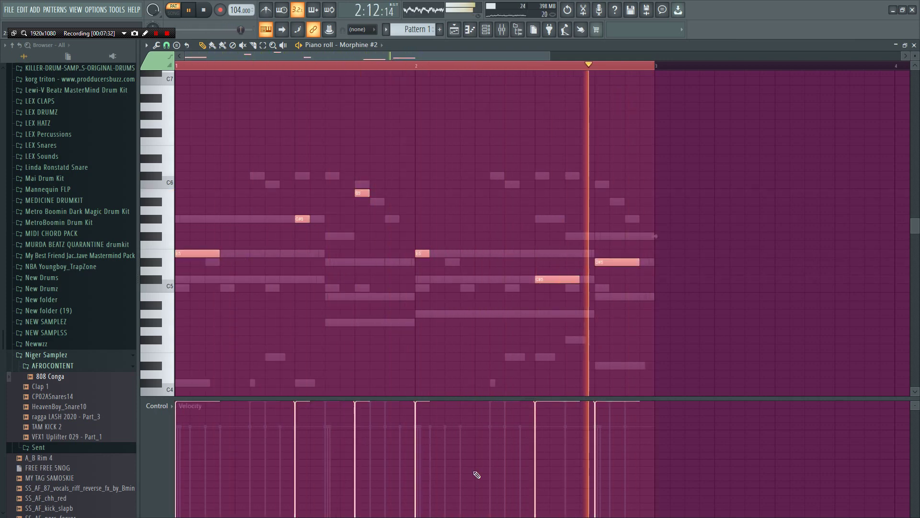
- Lower the velocities of all Morphine #2 notes, auditioning them an octave higher before returning them to their original octave
{"action": "key", "text": "ctrl+Up"}
{"action": "left_click", "coordinate": [485, 31]}
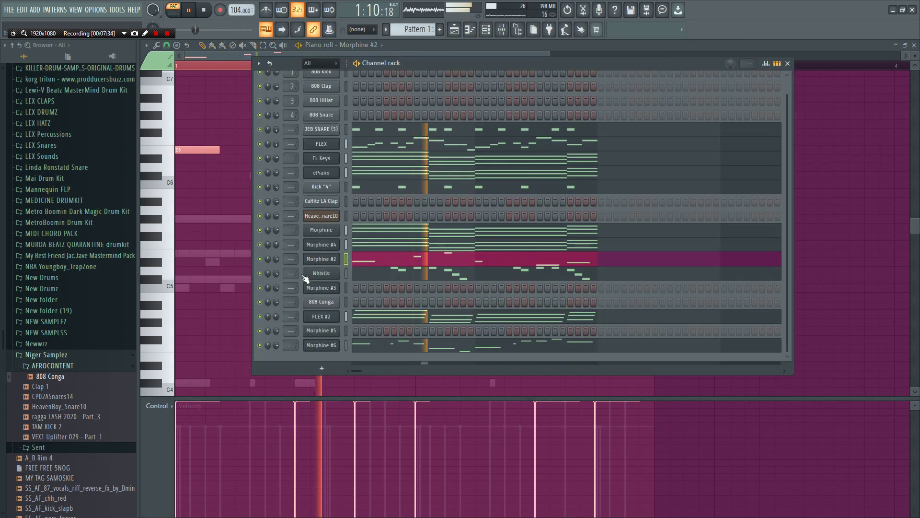
{"action": "left_click", "coordinate": [246, 374]}
{"action": "left_click", "coordinate": [294, 423]}
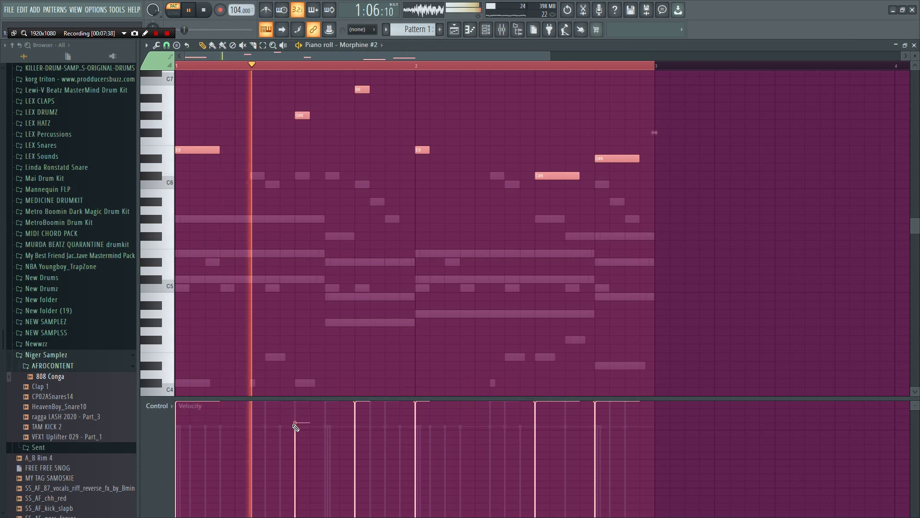
{"action": "left_click_drag", "start_coordinate": [175, 431], "coordinate": [637, 424]}
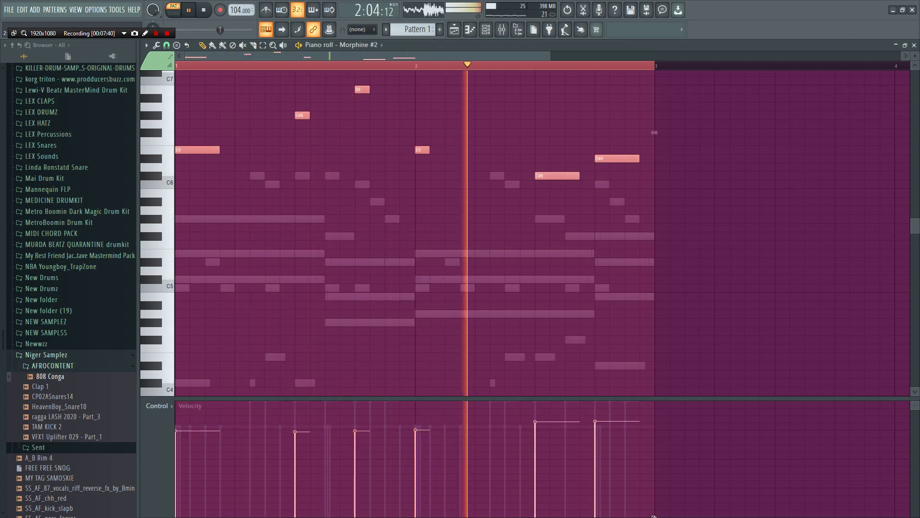
{"action": "key", "text": "ctrl+Down"}
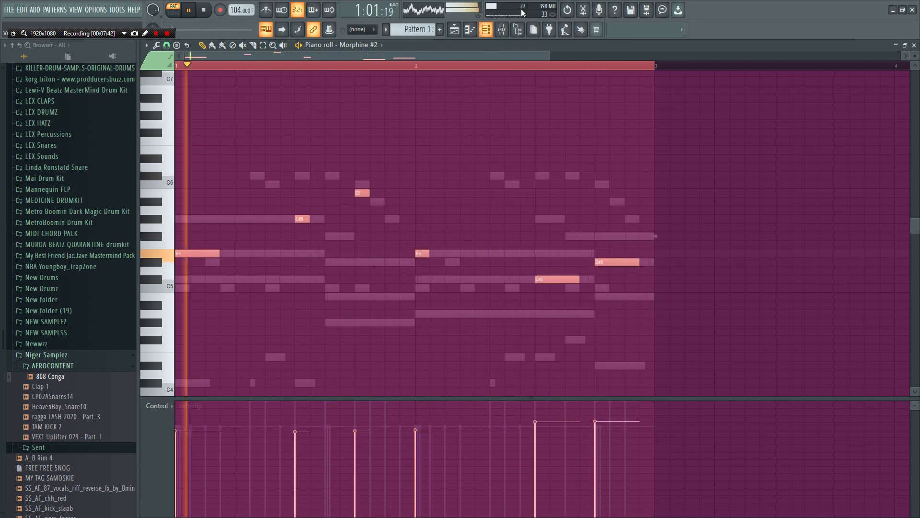
- Fine-tune the FLEX #2 channel's volume and open the Morphine #5 channel in the piano roll
{"action": "key", "text": "F6"}
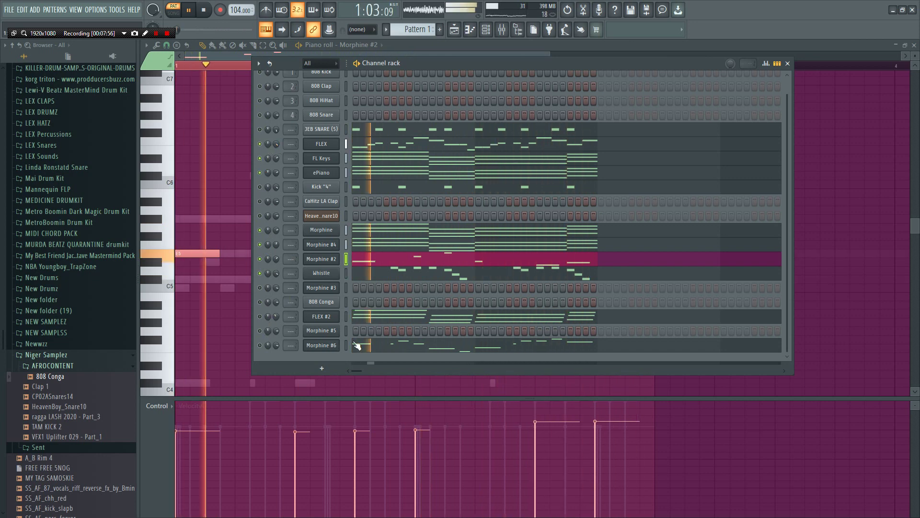
{"action": "left_click_drag", "start_coordinate": [276, 317], "coordinate": [276, 314]}
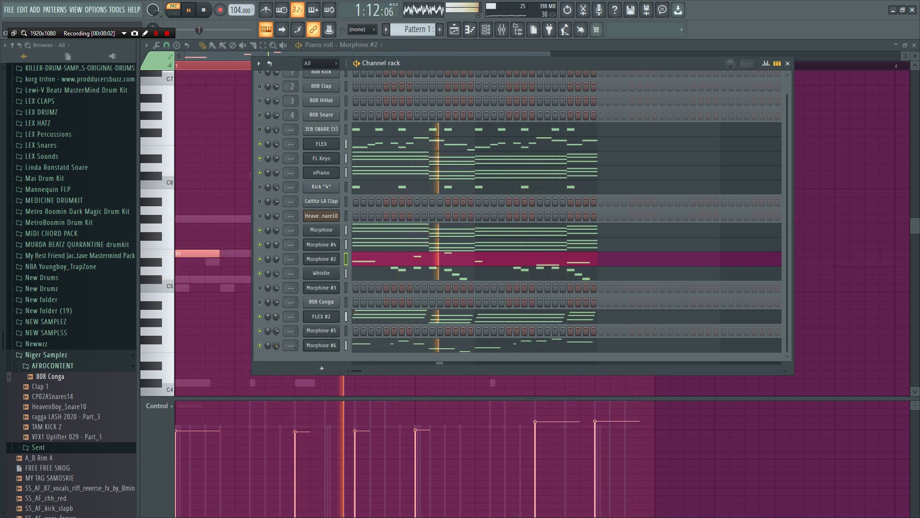
{"action": "left_click", "coordinate": [333, 335]}
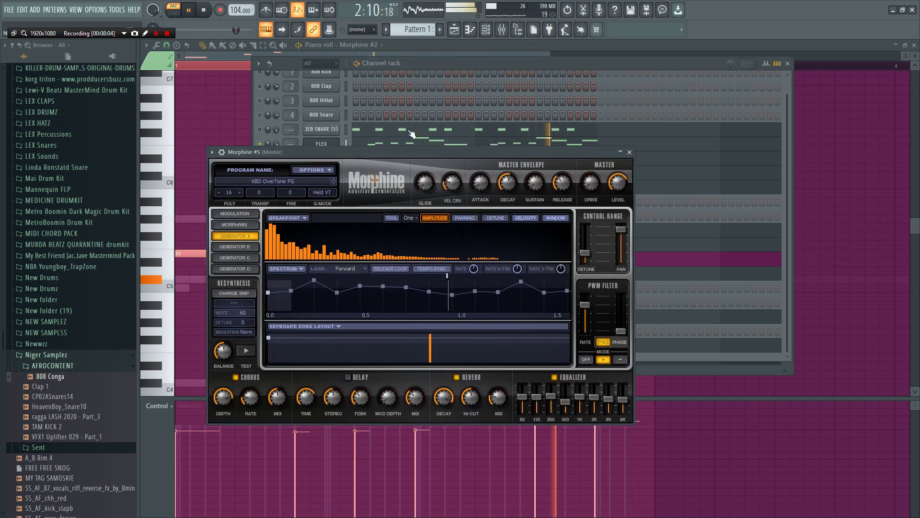
{"action": "left_click", "coordinate": [443, 65]}
{"action": "right_click", "coordinate": [342, 327]}
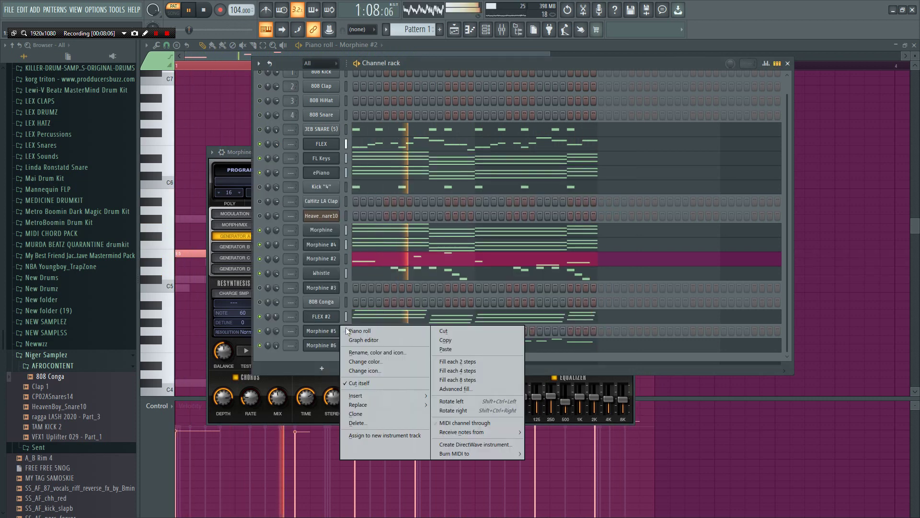
{"action": "left_click", "coordinate": [355, 331]}
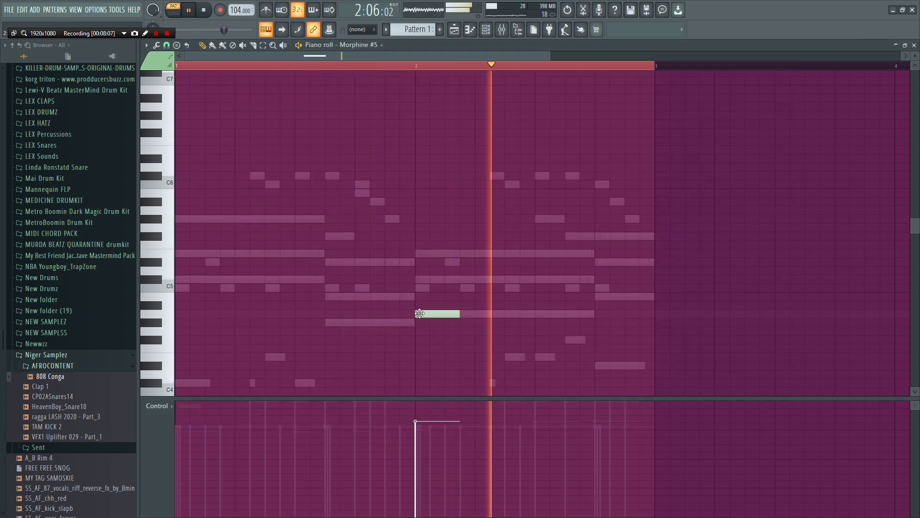
- Enter three-step Morphine #5 chords on beat 2: C#5, E5, G#5 in bar 1 and A4, C#5, E5 in bar 2
{"action": "left_click", "coordinate": [240, 280]}
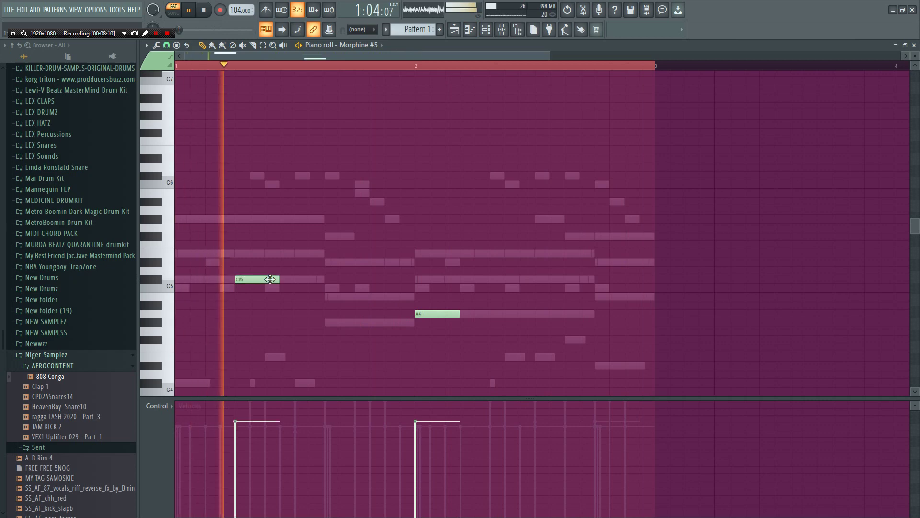
{"action": "right_click", "coordinate": [445, 313]}
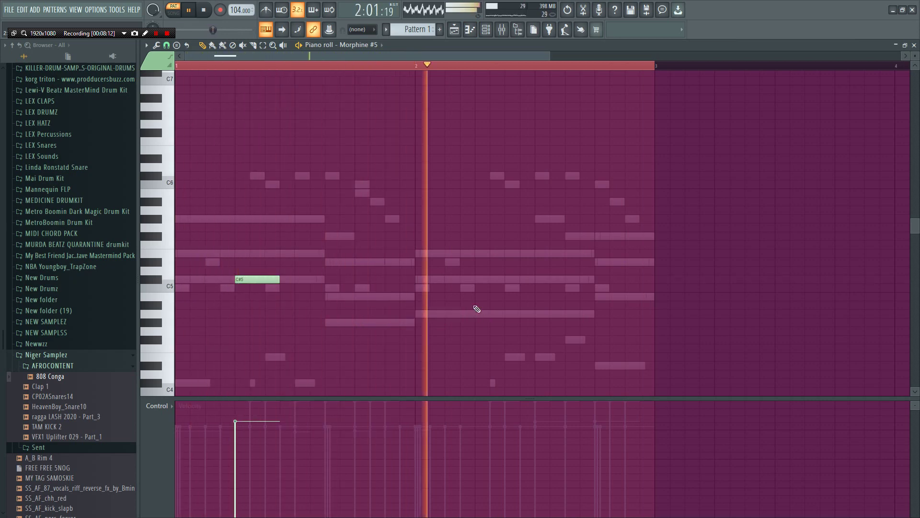
{"action": "left_click", "coordinate": [480, 313]}
{"action": "left_click", "coordinate": [473, 281]}
{"action": "left_click", "coordinate": [238, 254]}
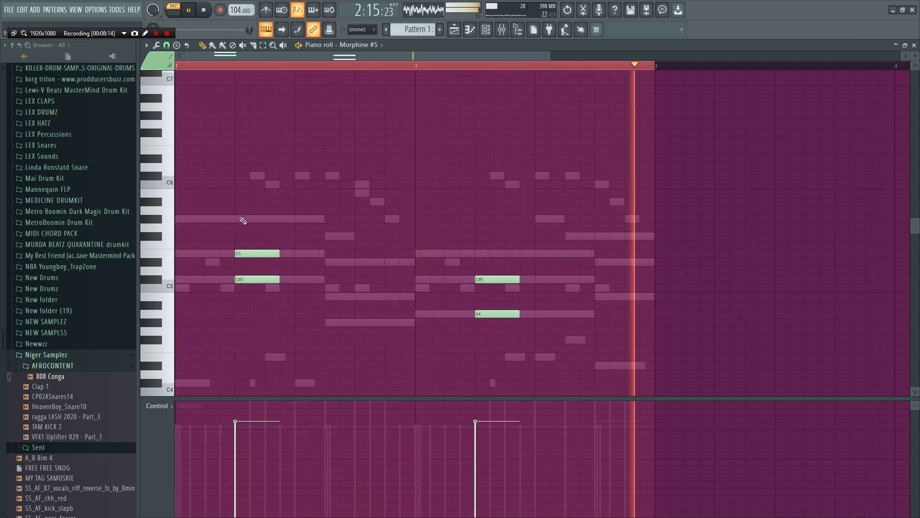
{"action": "left_click", "coordinate": [238, 219]}
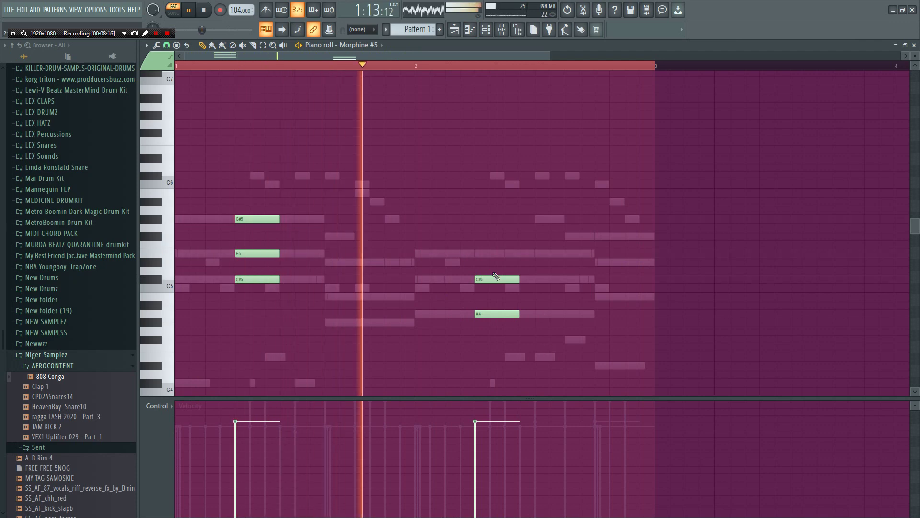
{"action": "left_click", "coordinate": [477, 254]}
- Add a three-step B4, D#5, F#5 chord on beat 4 of bar 2 and a two-step G#4, B4, D#5 chord ending bar 1
{"action": "left_click", "coordinate": [597, 262]}
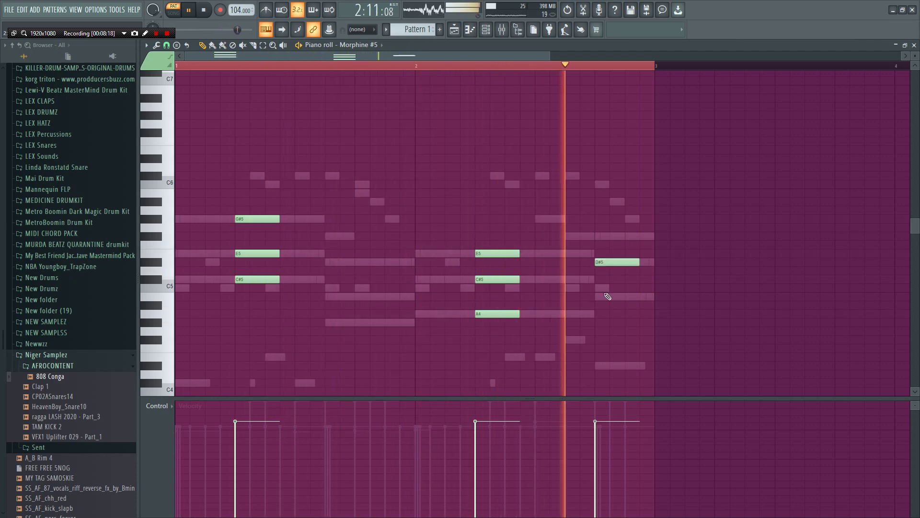
{"action": "left_click", "coordinate": [596, 296]}
{"action": "left_click", "coordinate": [597, 236]}
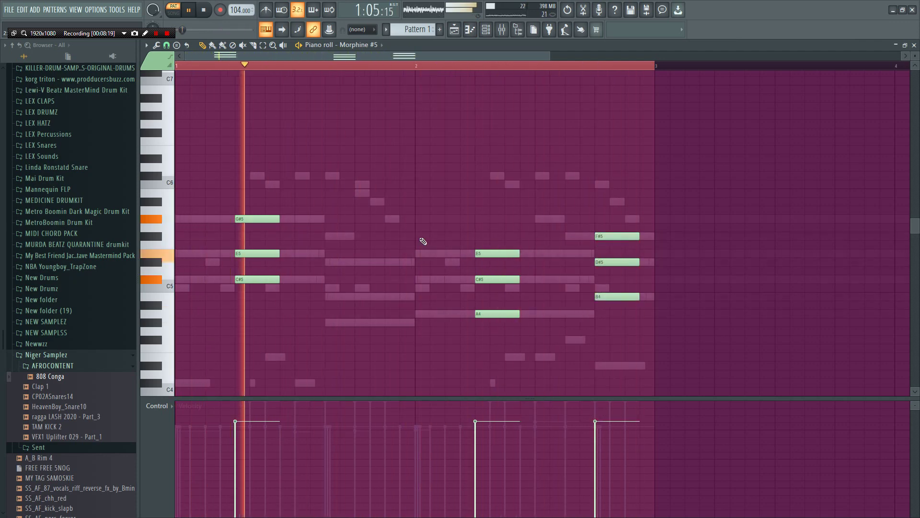
{"action": "left_click", "coordinate": [386, 262]}
{"action": "left_click", "coordinate": [400, 296]}
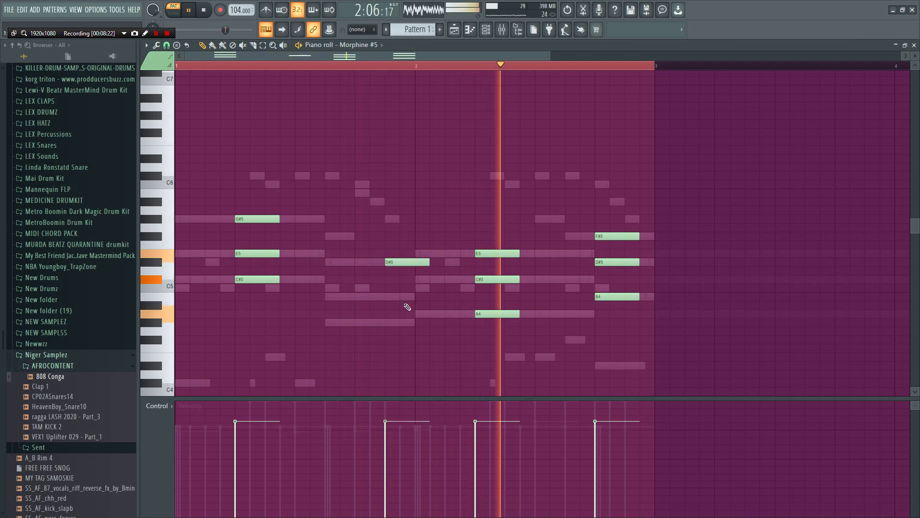
{"action": "left_click", "coordinate": [400, 323]}
{"action": "left_click_drag", "start_coordinate": [442, 253], "coordinate": [405, 331]}
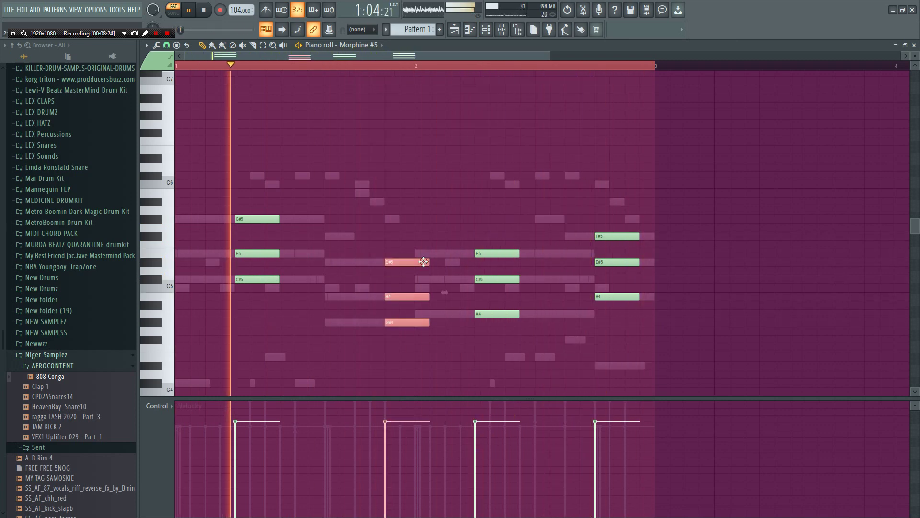
{"action": "left_click_drag", "start_coordinate": [429, 264], "coordinate": [415, 263]}
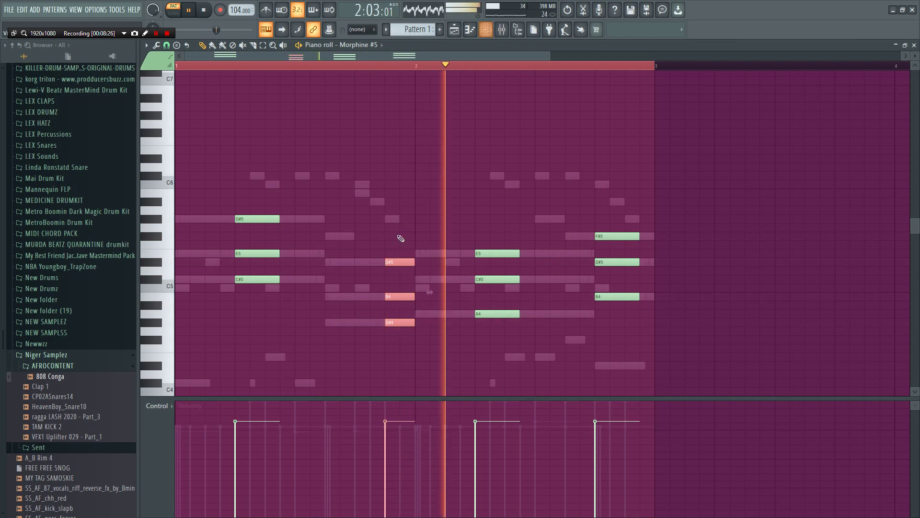
- Route the FLEX channel to mixer insert 12 with Fruity Chorus in slot 6, and fine-tune the channel's volume
{"action": "key", "text": "F6"}
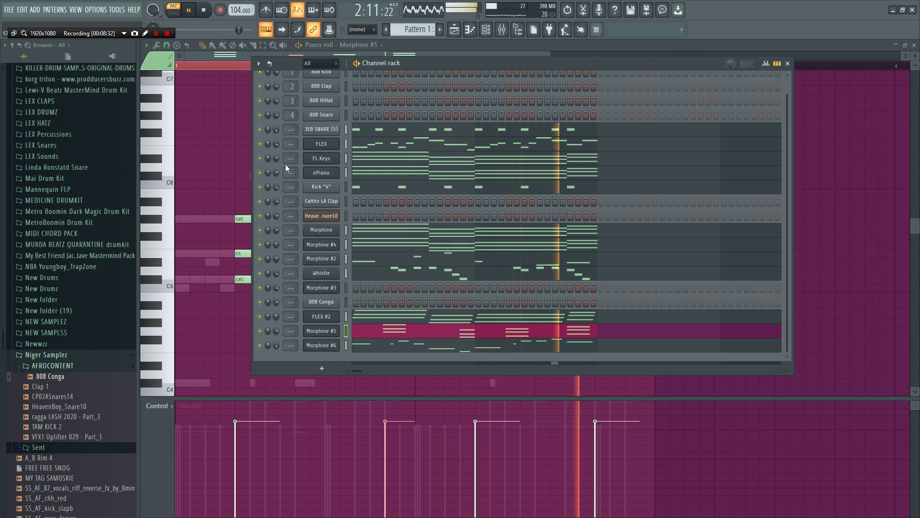
{"action": "left_click", "coordinate": [331, 144]}
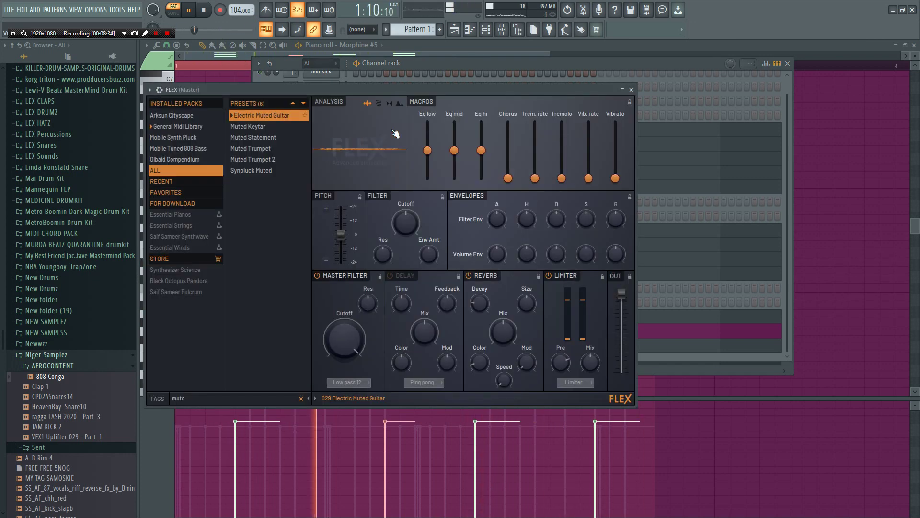
{"action": "left_click", "coordinate": [455, 61]}
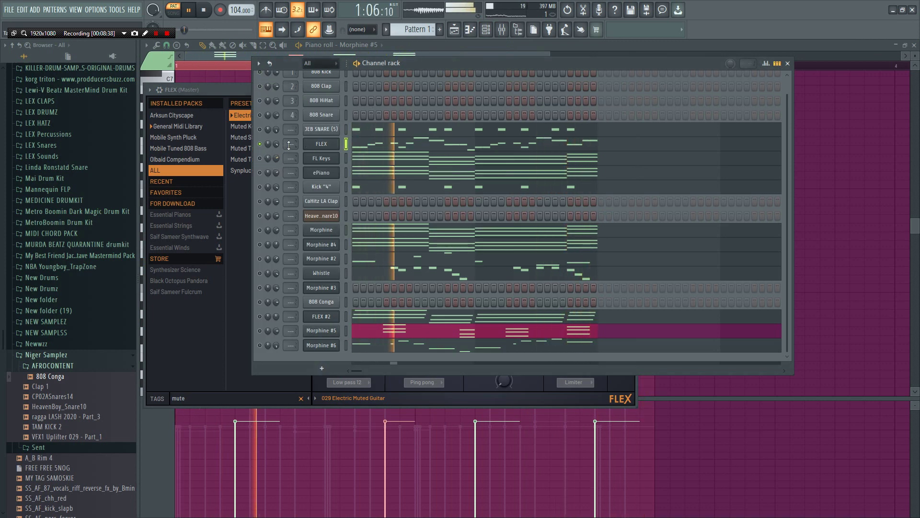
{"action": "left_click", "coordinate": [508, 34]}
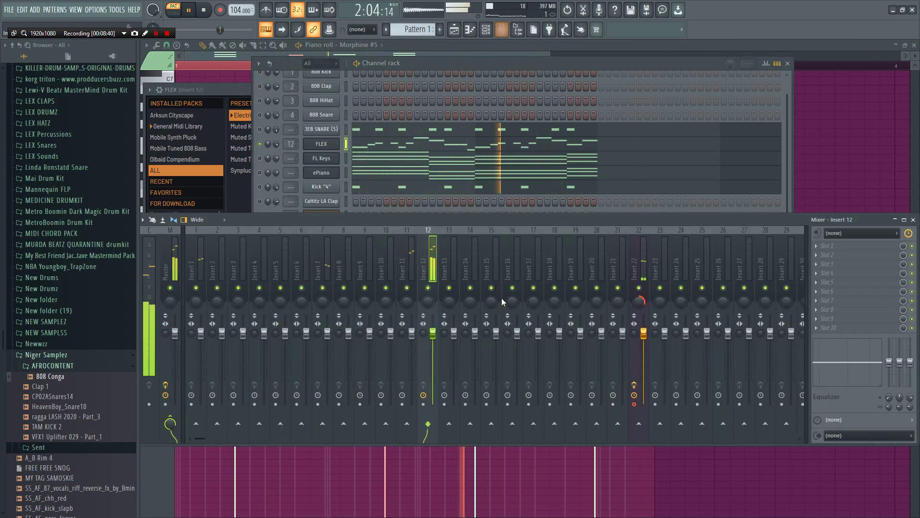
{"action": "left_click", "coordinate": [878, 291]}
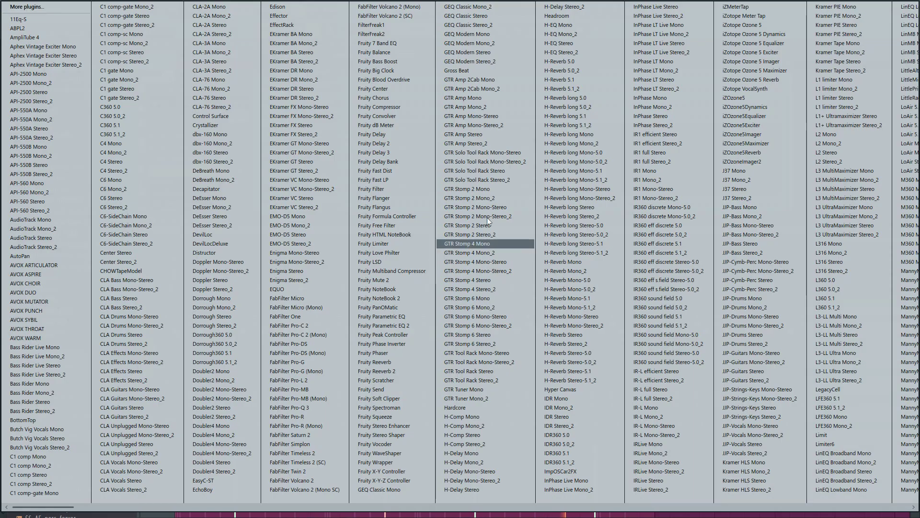
{"action": "left_click", "coordinate": [394, 98]}
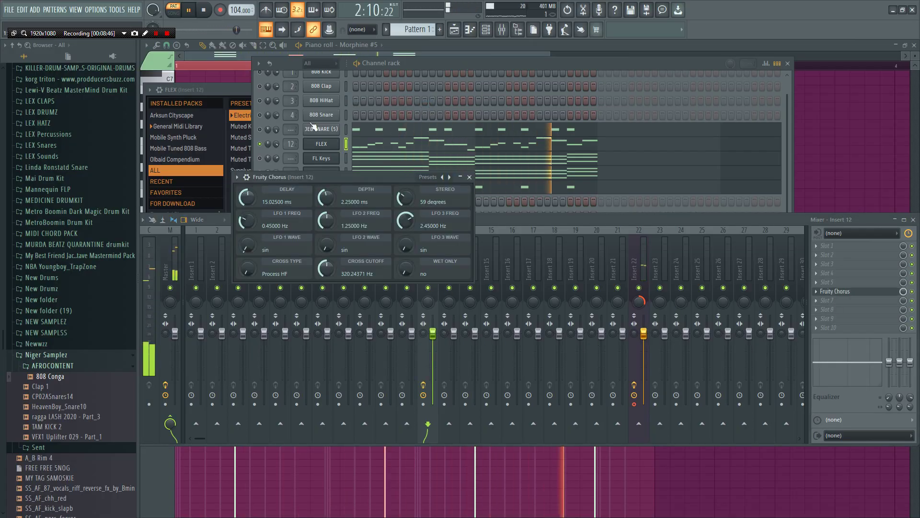
{"action": "left_click", "coordinate": [262, 146]}
{"action": "left_click_drag", "start_coordinate": [275, 146], "coordinate": [275, 144]}
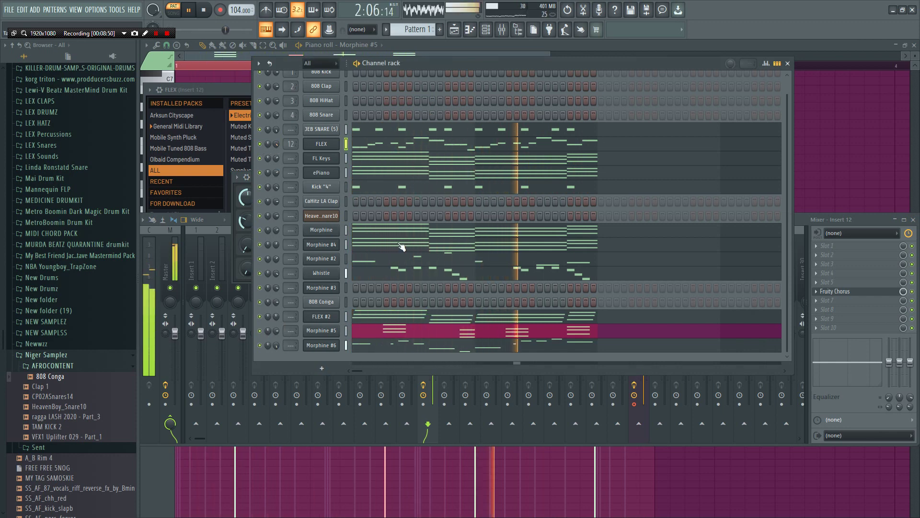
- Review the JEB SNARE (5) notes and replay the full pattern from the start
{"action": "left_click", "coordinate": [436, 130]}
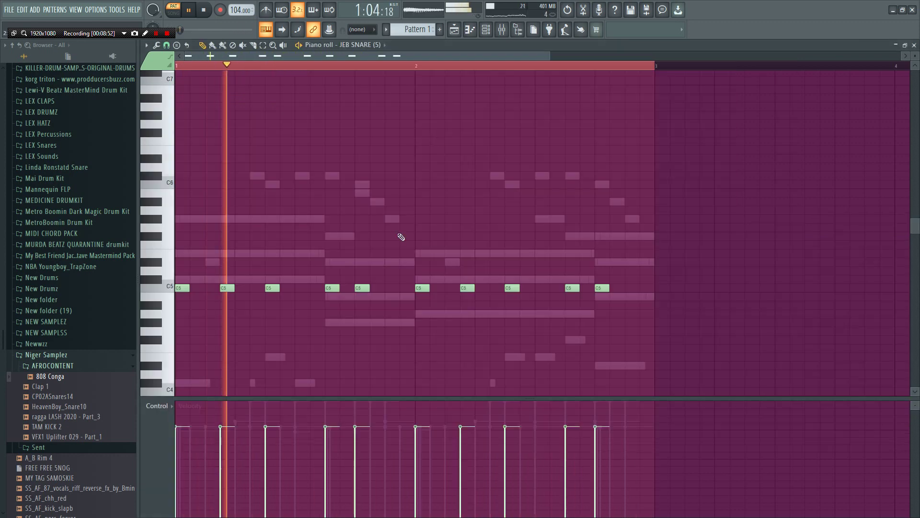
{"action": "key", "text": "ctrl+a"}
{"action": "left_click", "coordinate": [487, 29]}
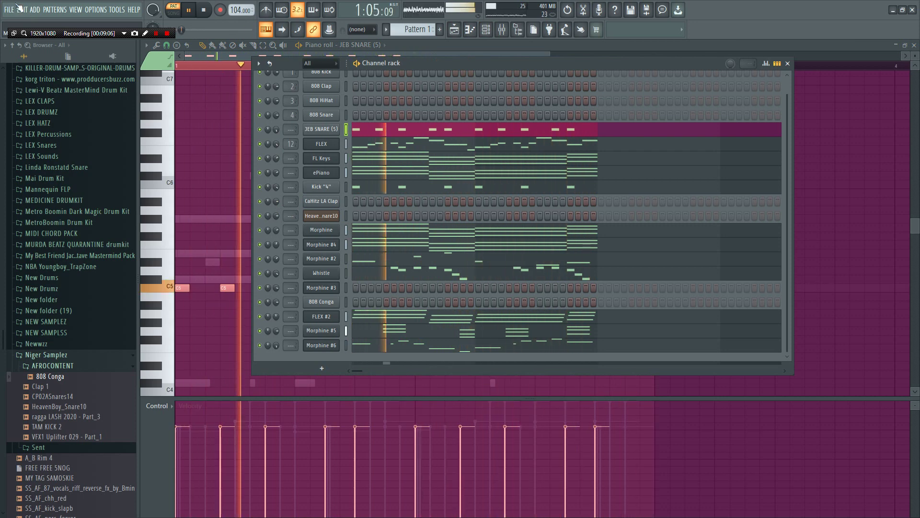
{"action": "key", "text": "space"}
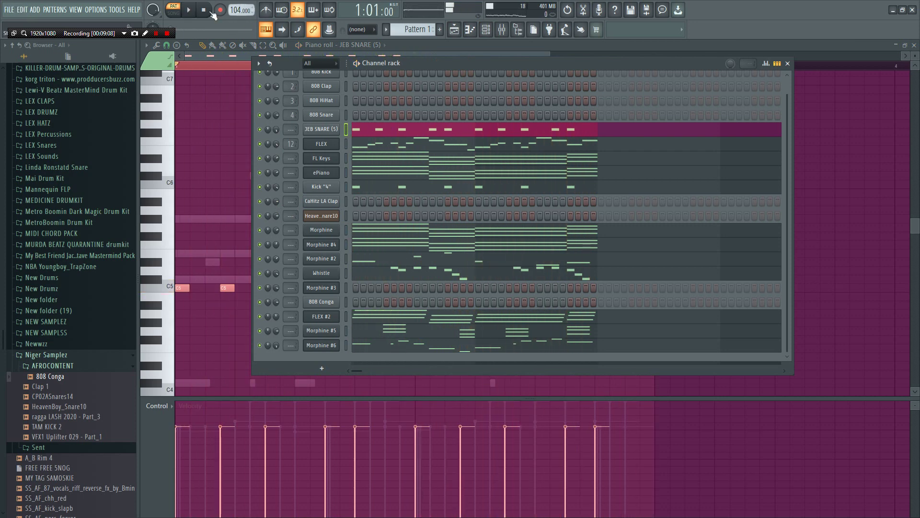
{"action": "key", "text": "space"}
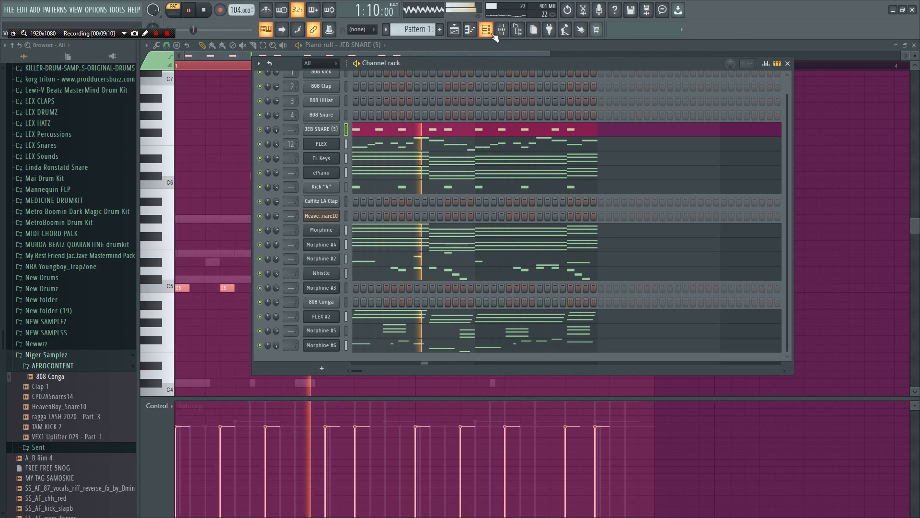
- Lengthen the Whistle's last G#5 in bar 2 to two steps and add a one-step C#5 slide note beneath its start
{"action": "left_click", "coordinate": [586, 277]}
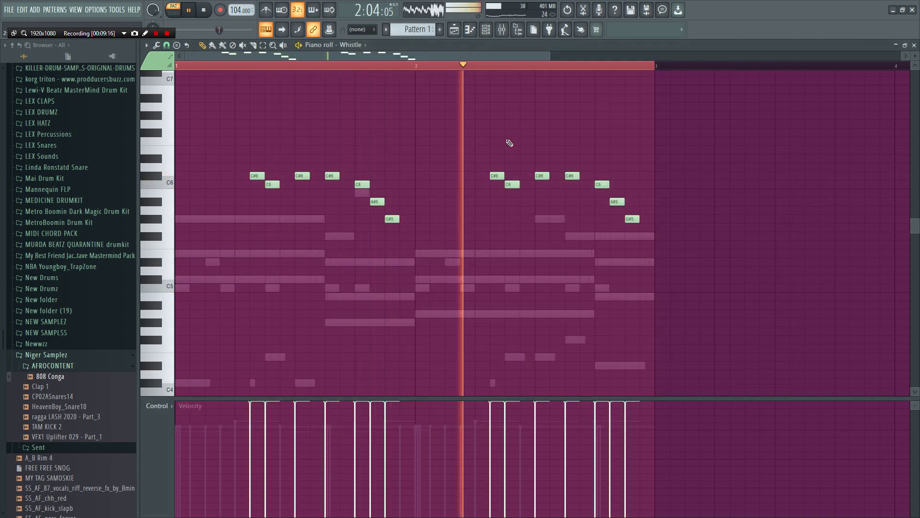
{"action": "left_click", "coordinate": [487, 30]}
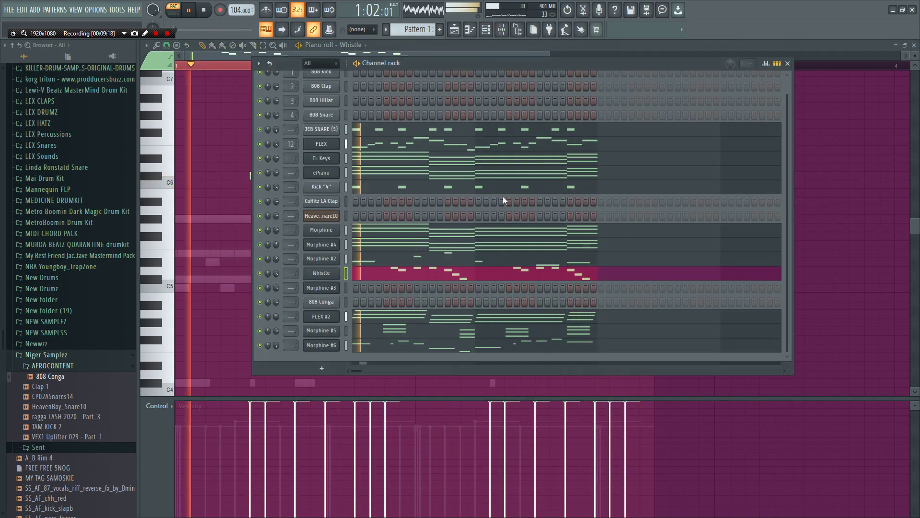
{"action": "left_click", "coordinate": [472, 54]}
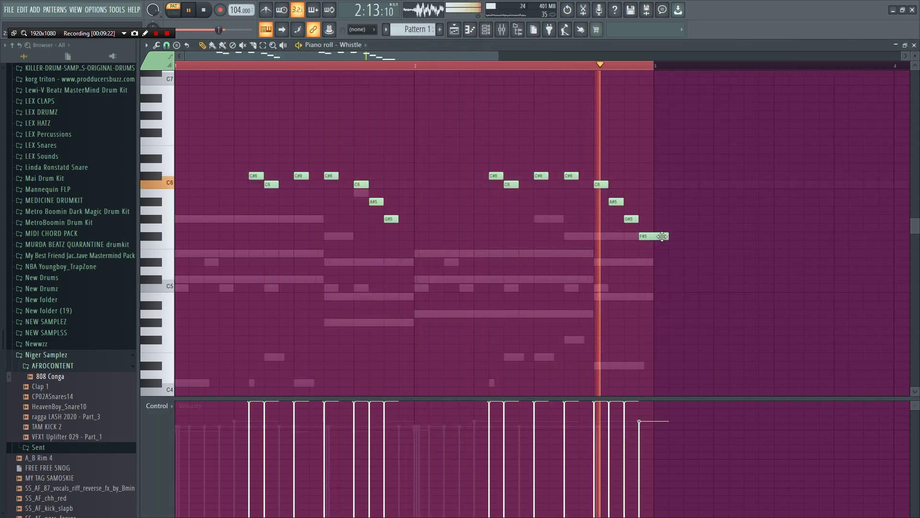
{"action": "left_click_drag", "start_coordinate": [638, 219], "coordinate": [653, 219]}
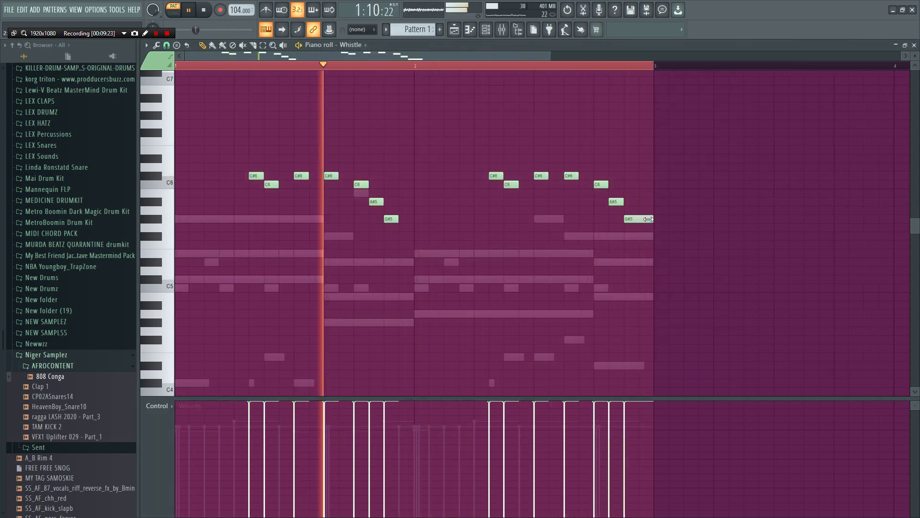
{"action": "double_click", "coordinate": [646, 237]}
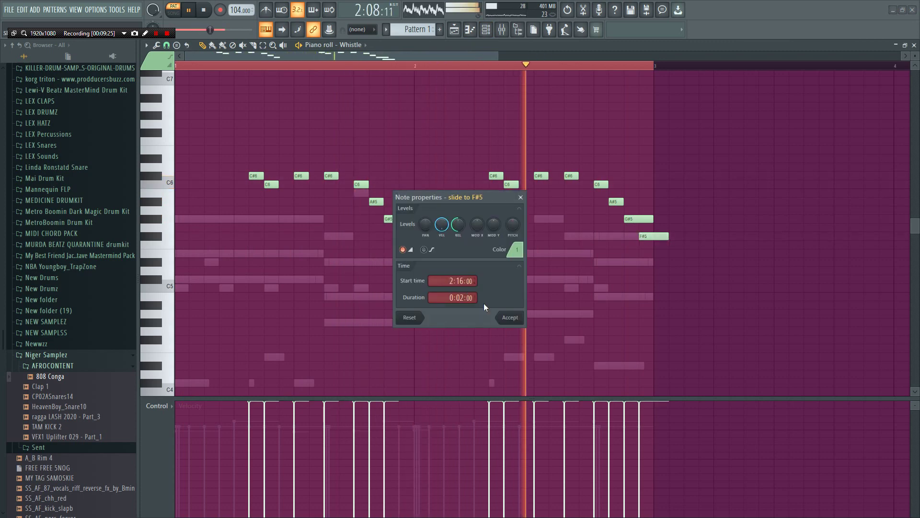
{"action": "key", "text": "Return"}
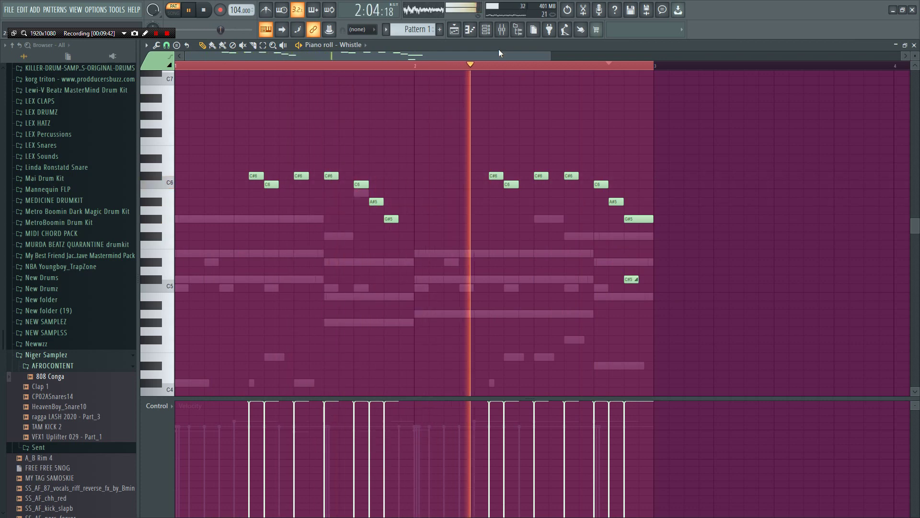
- Paste the copied chord progression into the Morphine #3 channel and open its notes with the pattern playing
{"action": "left_click", "coordinate": [485, 29]}
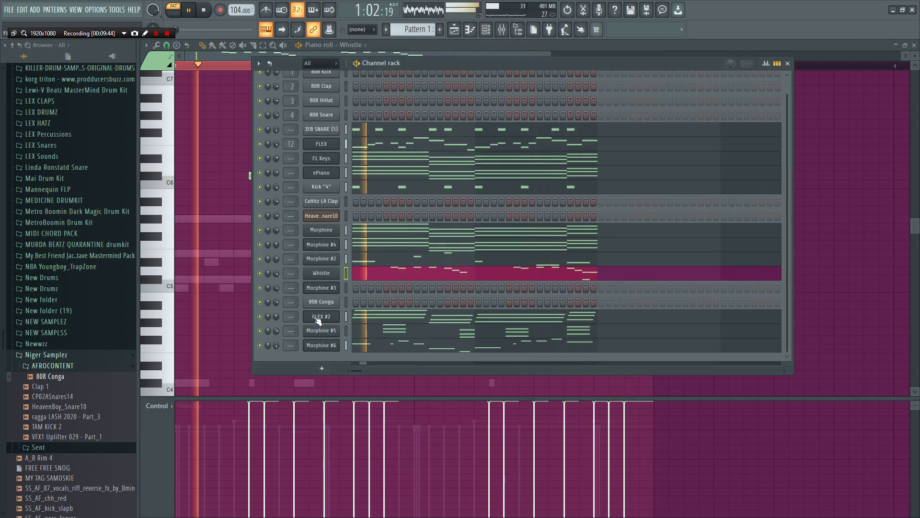
{"action": "key", "text": "space"}
{"action": "right_click", "coordinate": [333, 293]}
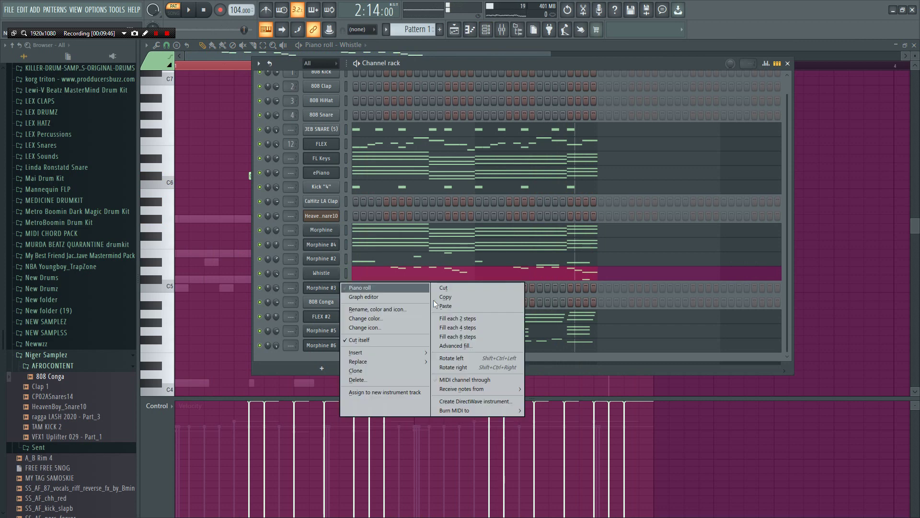
{"action": "left_click", "coordinate": [446, 306]}
{"action": "key", "text": "space"}
{"action": "left_click", "coordinate": [405, 289]}
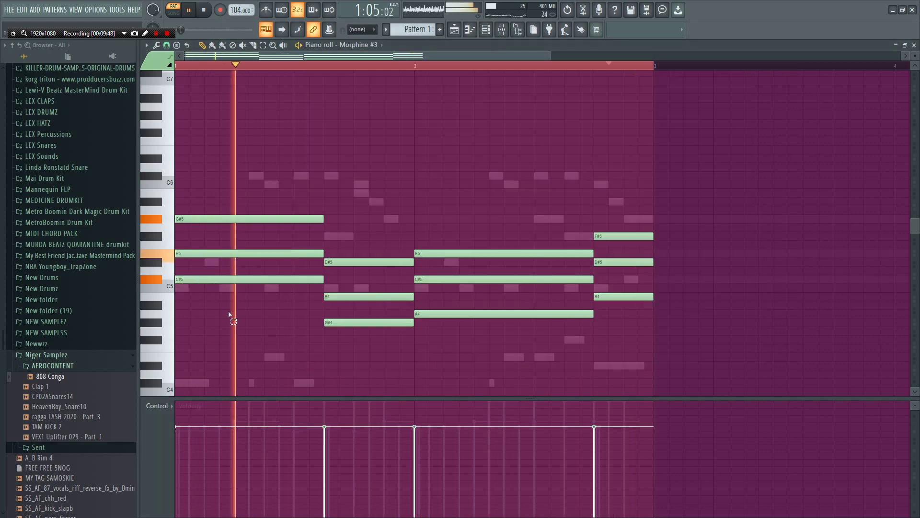
- Move Morphine #3's opening C#5, E5, G#5 chord to beat 2 of bar 1 and add a C#6 note above it
{"action": "left_click_drag", "start_coordinate": [232, 316], "coordinate": [267, 218], "text": "ctrl"}
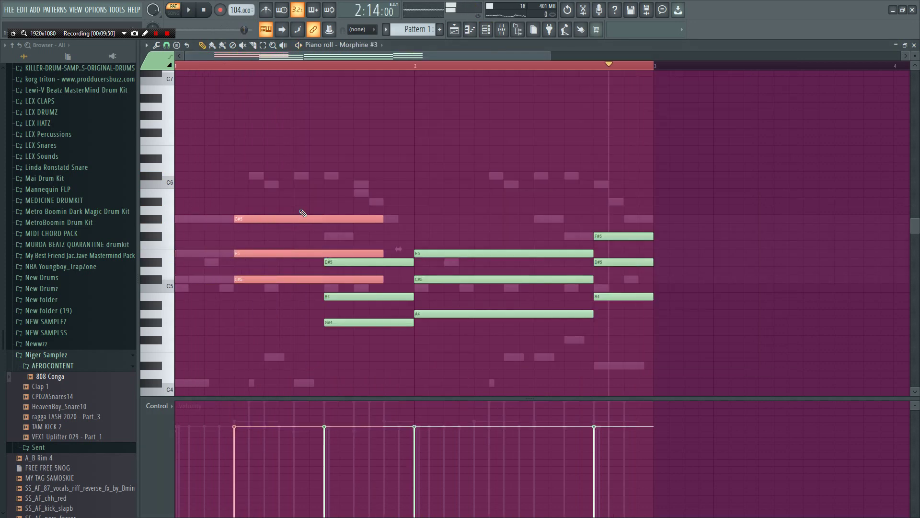
{"action": "left_click", "coordinate": [238, 175]}
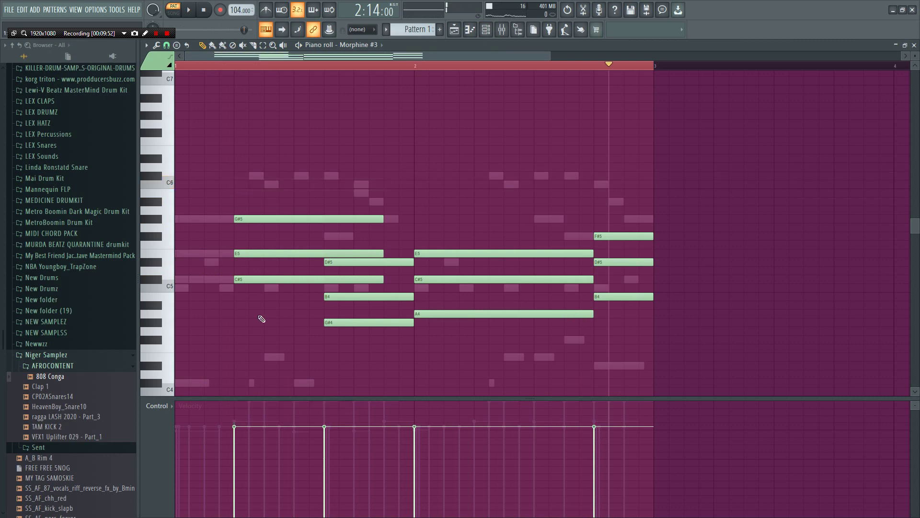
{"action": "left_click_drag", "start_coordinate": [262, 319], "coordinate": [295, 177]}
{"action": "left_click", "coordinate": [238, 175]}
{"action": "key", "text": "space"}
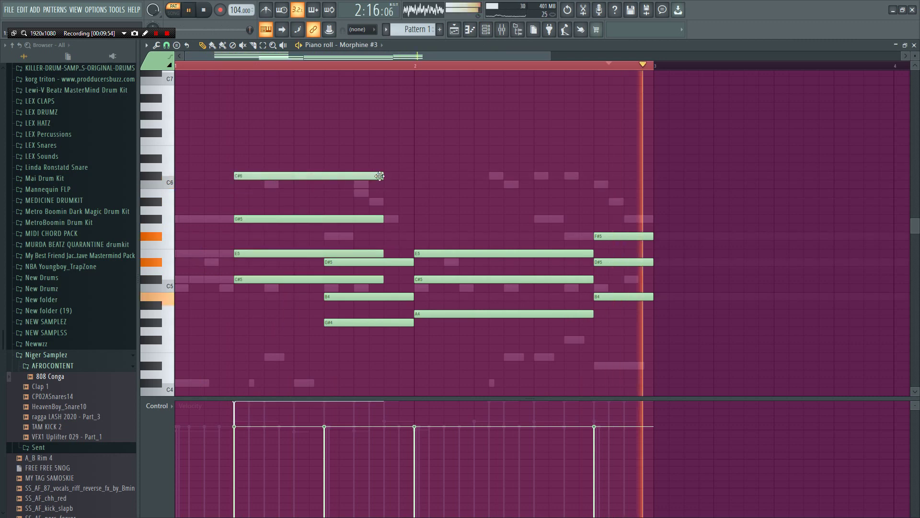
- Make the C#6 a three-step slide note and shorten the beat 2 chord beneath it to three steps
{"action": "left_click_drag", "start_coordinate": [383, 176], "coordinate": [279, 176]}
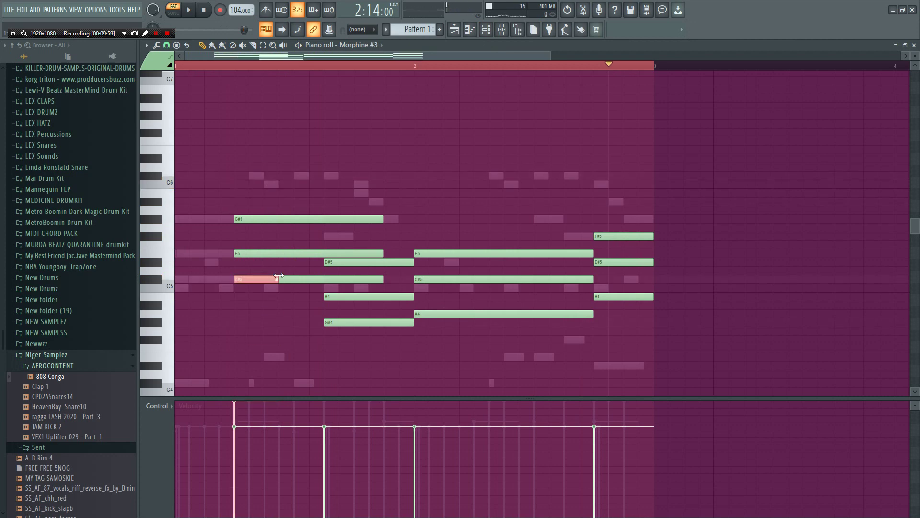
{"action": "left_click_drag", "start_coordinate": [251, 317], "coordinate": [277, 215]}
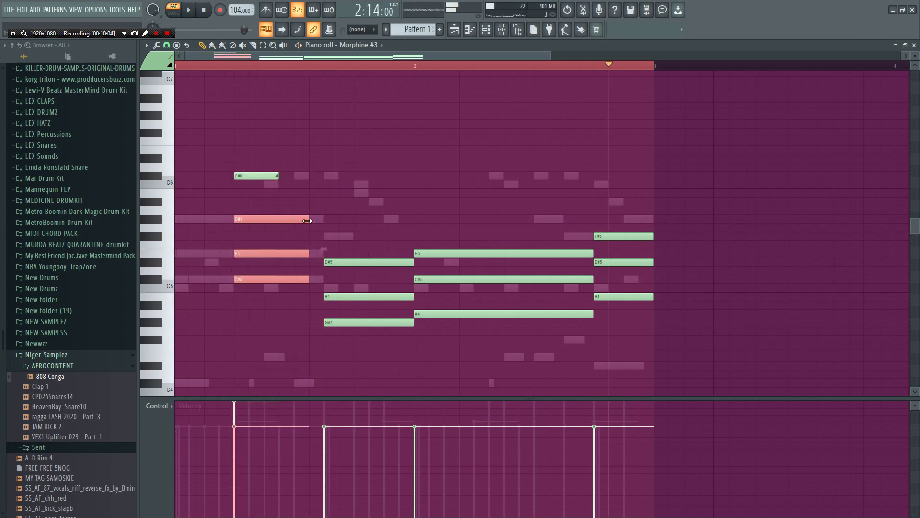
{"action": "left_click_drag", "start_coordinate": [235, 335], "coordinate": [260, 172]}
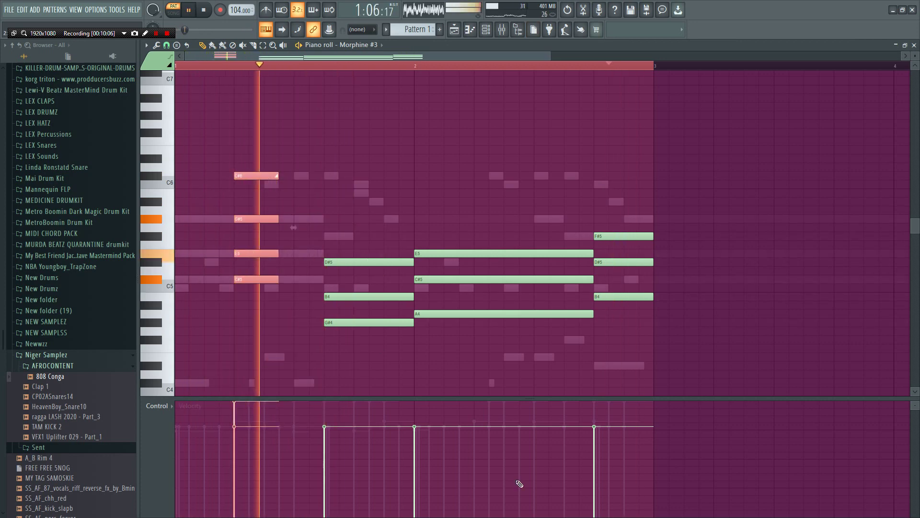
- Transpose the four selected beat 2 notes up to G#5, B5, D#6 and G#6 while auditioning the pattern
{"action": "key", "text": "shift+Up"}
{"action": "key", "text": "space"}
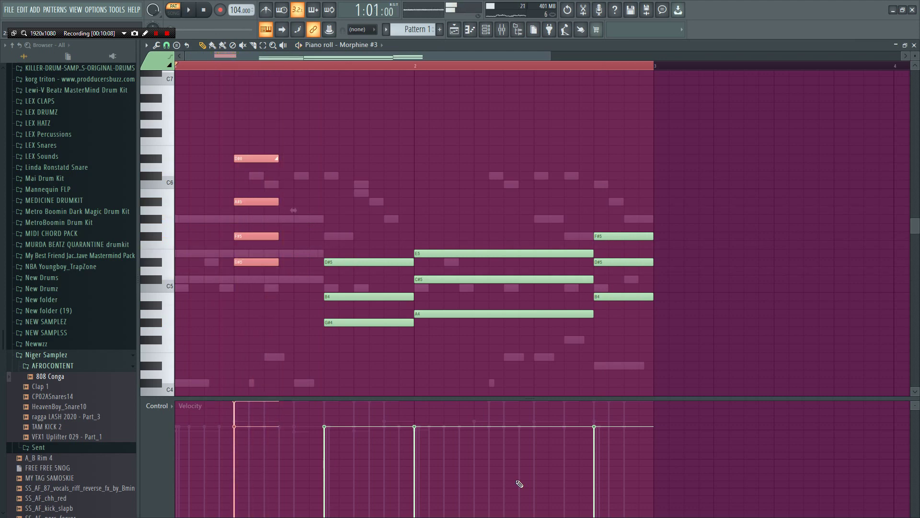
{"action": "key", "text": "space"}
{"action": "key", "text": "shift+Up"}
{"action": "key", "text": "space"}
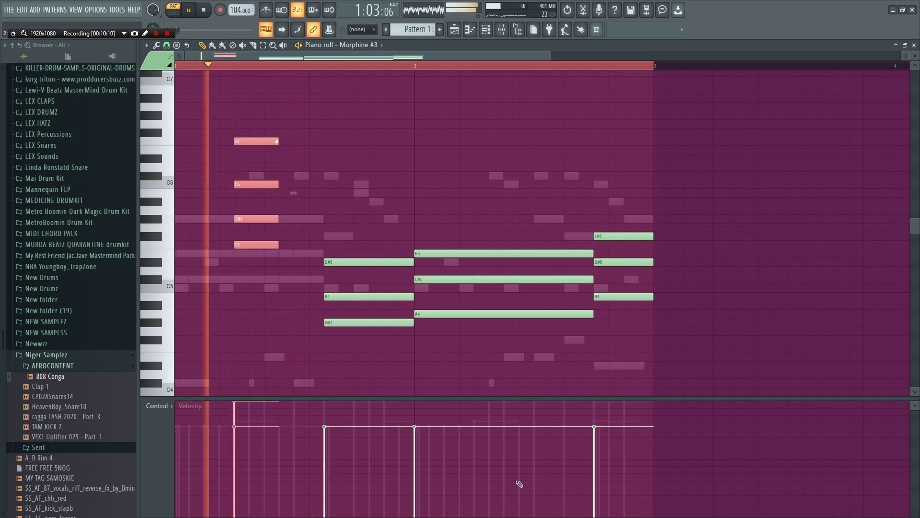
{"action": "key", "text": "Up"}
{"action": "key", "text": "Up"}
{"action": "key", "text": "Up"}
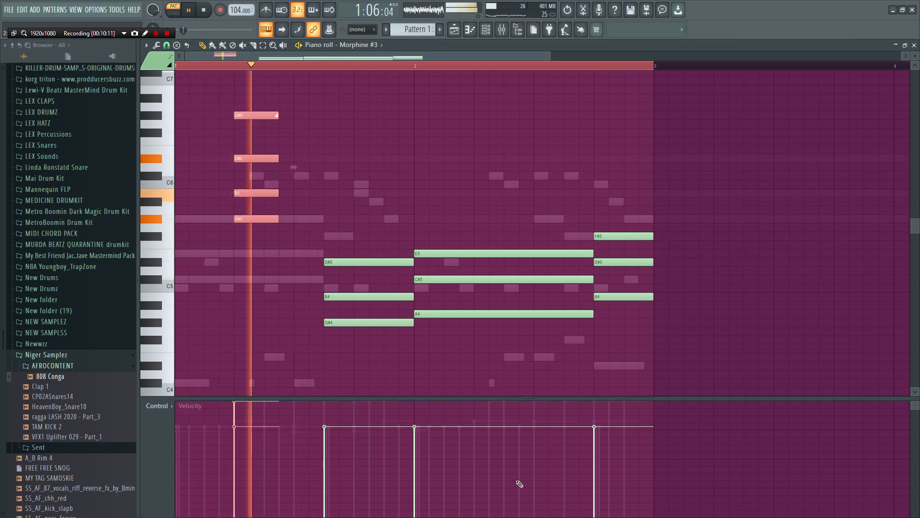
- Delete the transposed beat 2 notes and all remaining chords from Morphine #3
{"action": "key", "text": "Delete"}
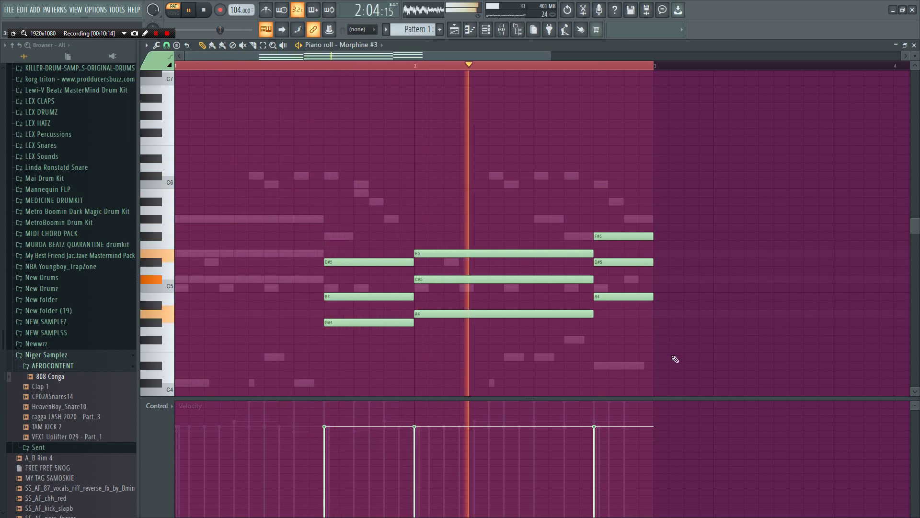
{"action": "left_click_drag", "start_coordinate": [670, 359], "coordinate": [319, 214]}
{"action": "key", "text": "Delete"}
- Return to the channel rack, stop playback and save the project as a new file
{"action": "left_click", "coordinate": [486, 30]}
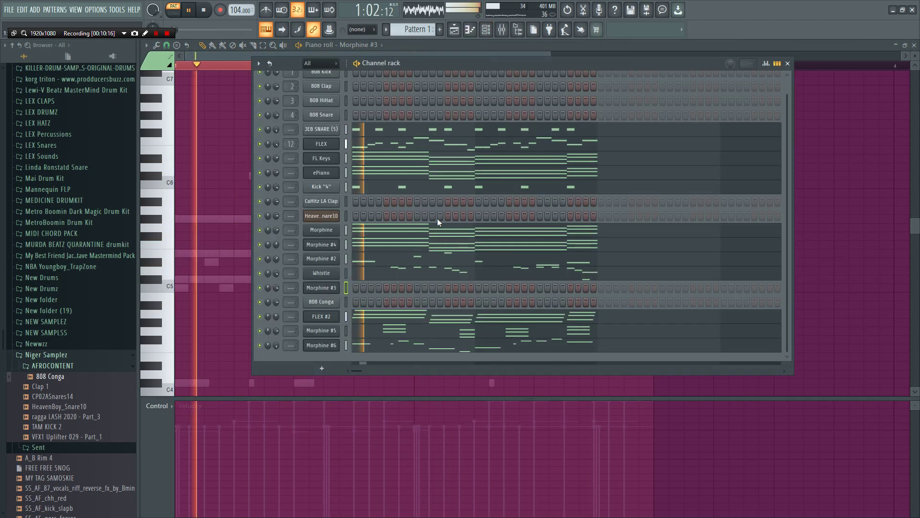
{"action": "key", "text": "space"}
{"action": "key", "text": "ctrl+shift+s"}
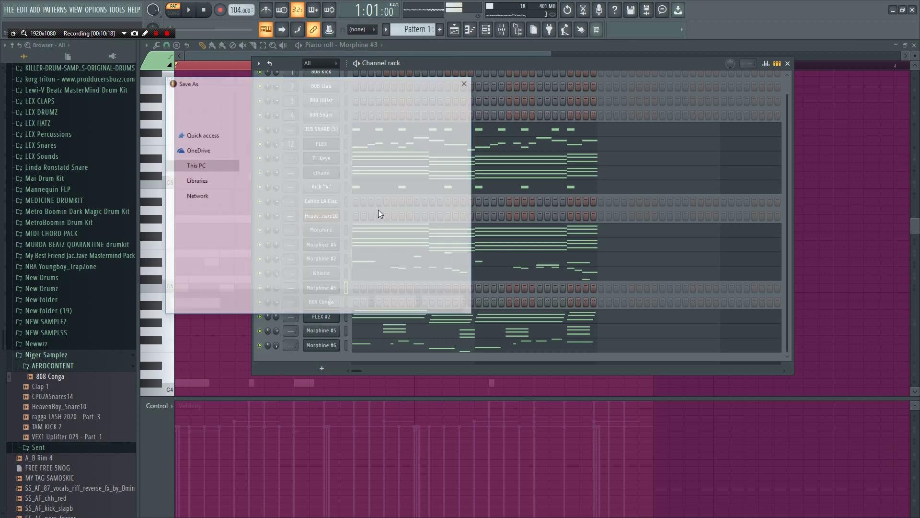
{"action": "key", "text": "Return"}
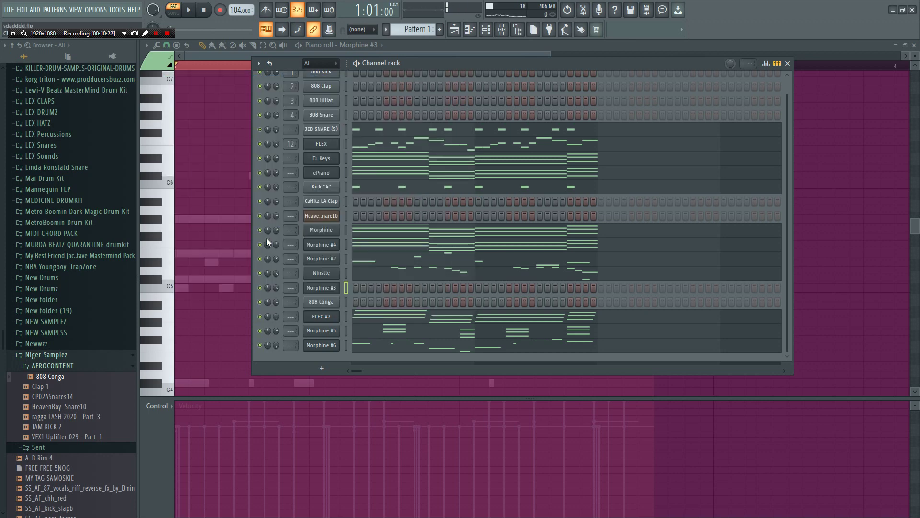
- Play the full pattern, stop it and replay it from the start to review all layers together
{"action": "key", "text": "space"}
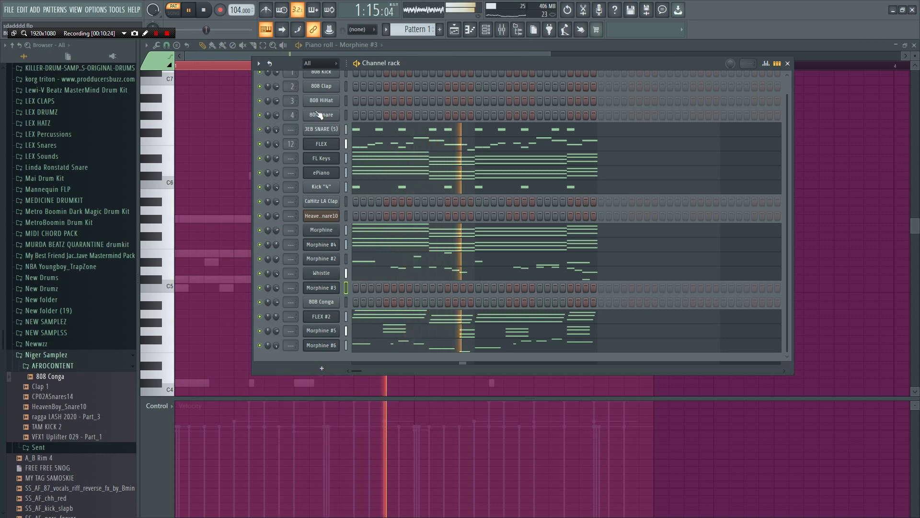
{"action": "key", "text": "space"}
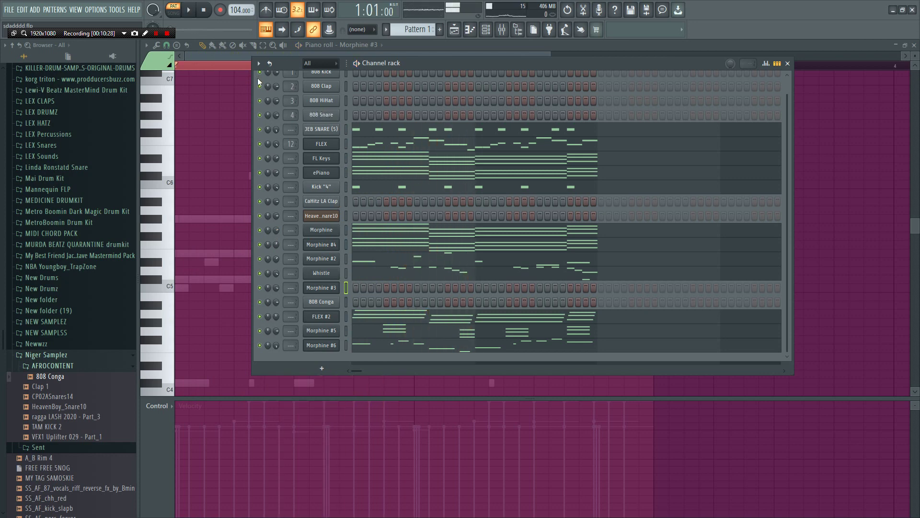
{"action": "key", "text": "space"}
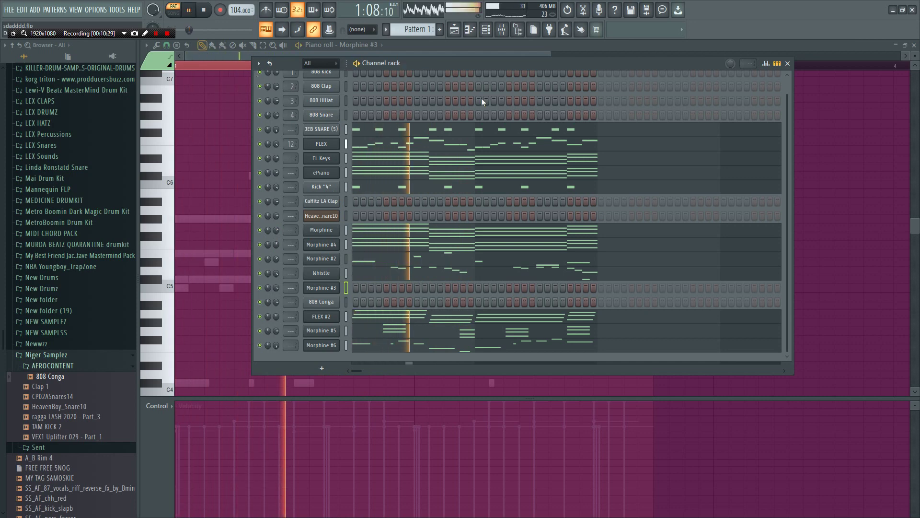